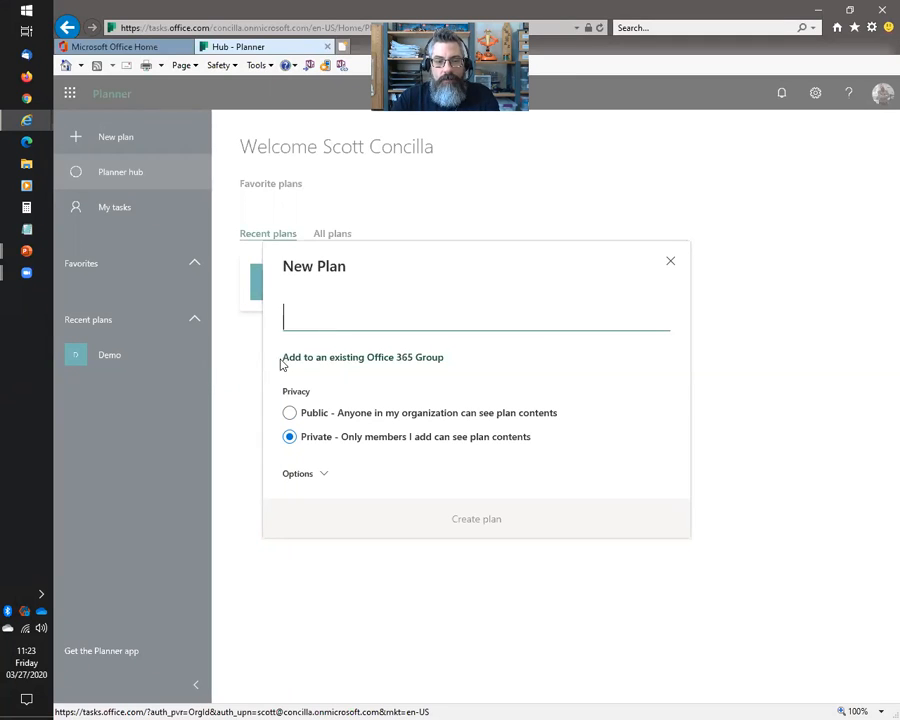
click(373, 362)
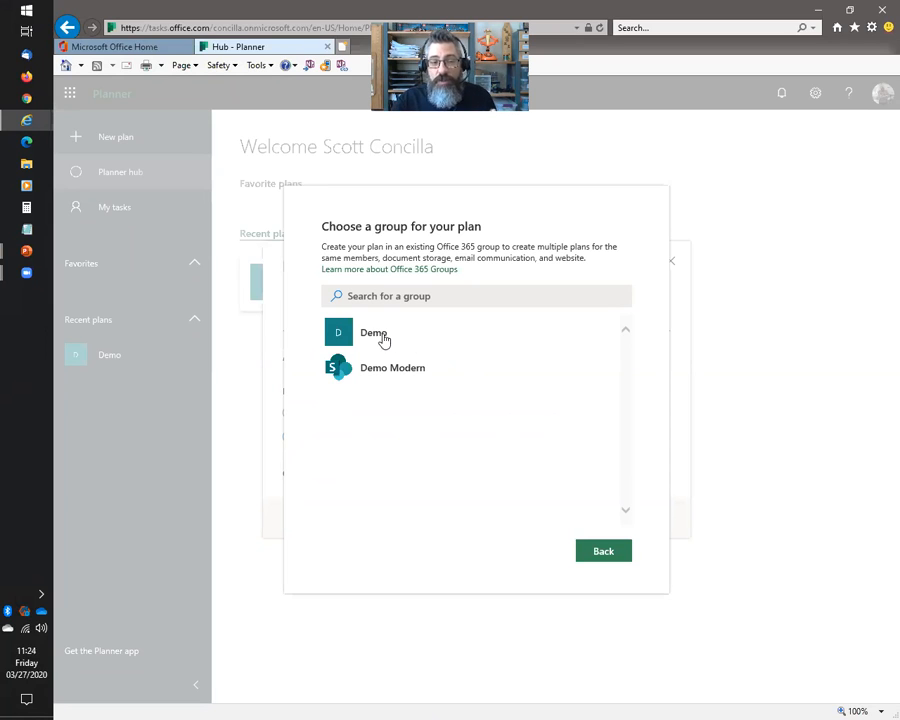
click(347, 333)
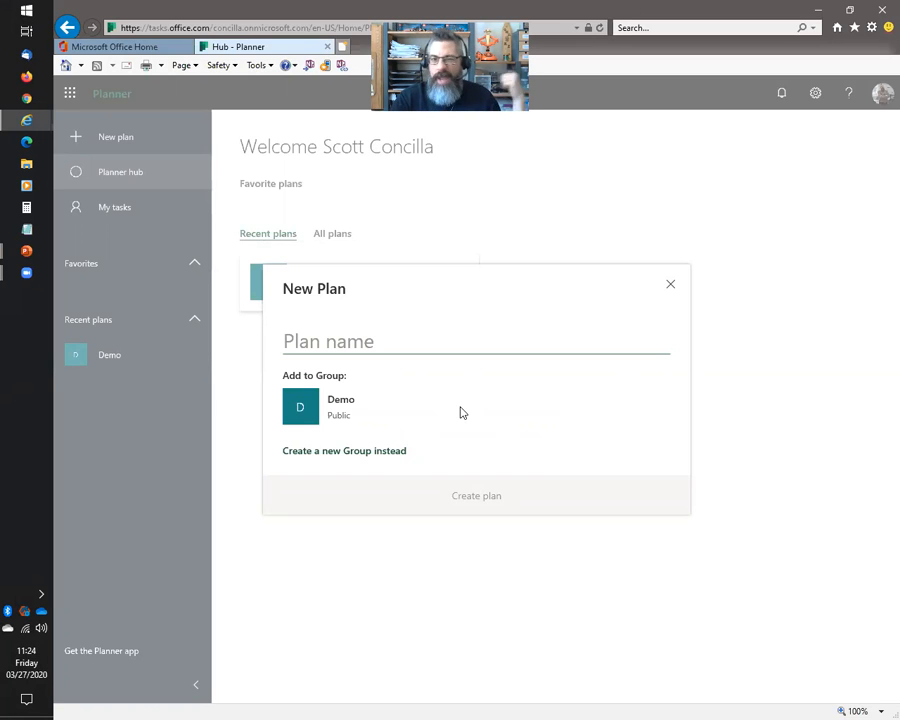
click(670, 285)
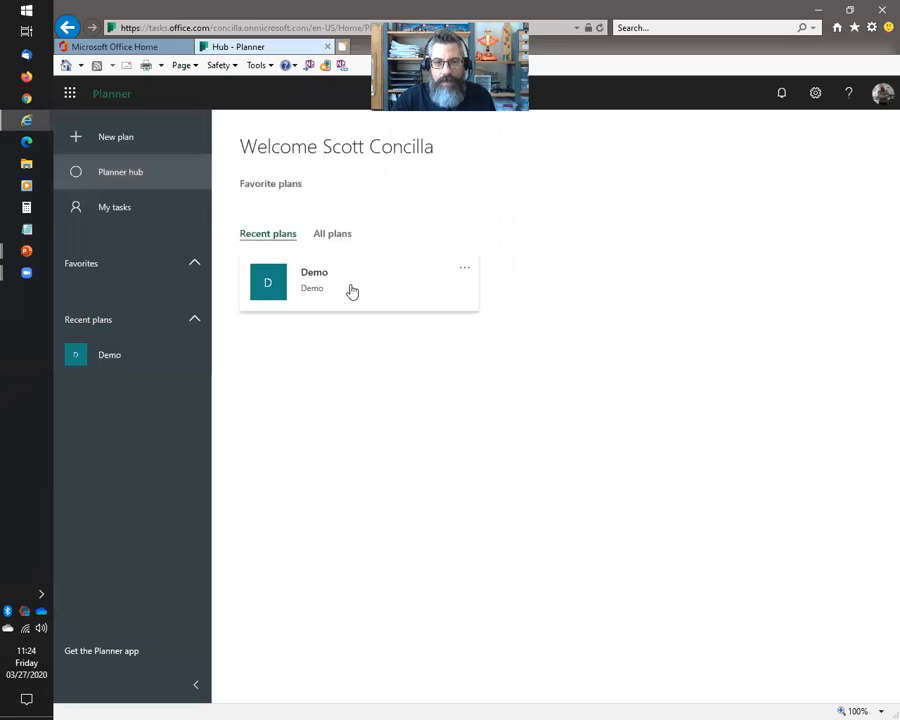
- Start a new plan and examine its optional settings, leaving the group description blank
click(115, 142)
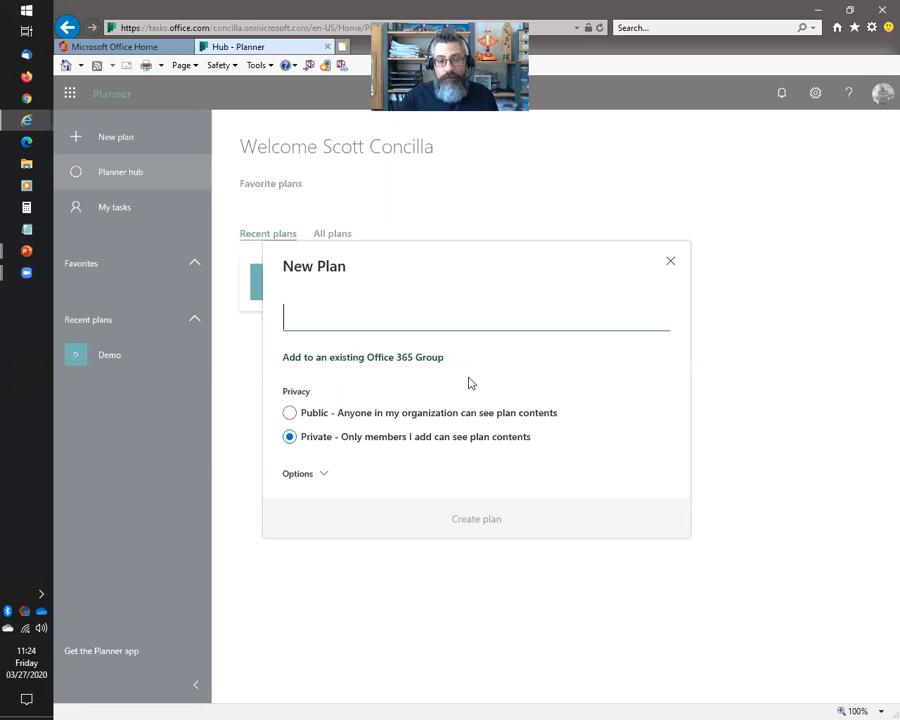
click(320, 476)
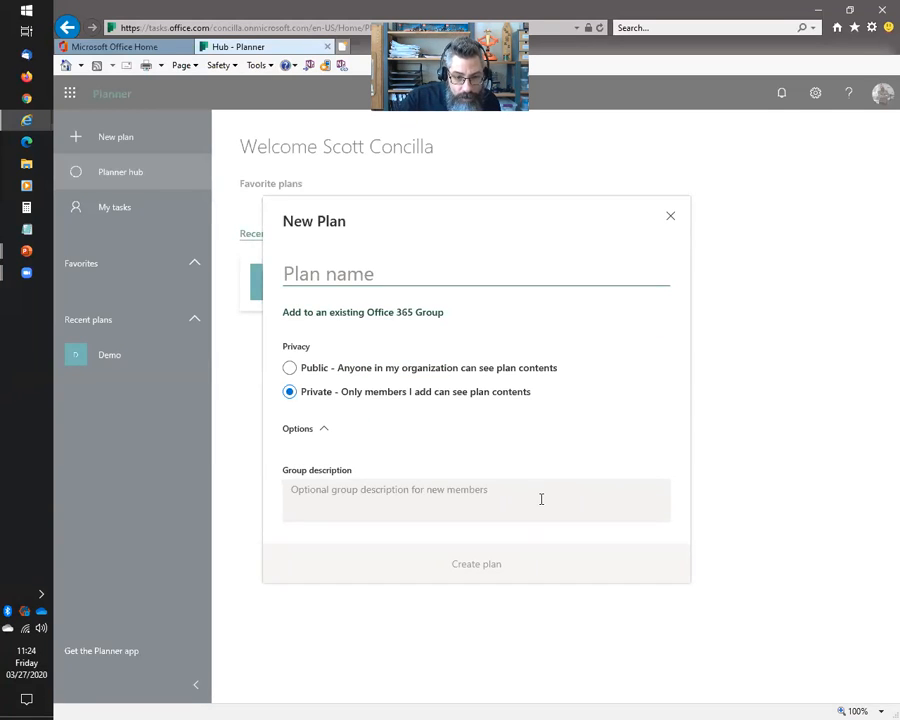
click(305, 430)
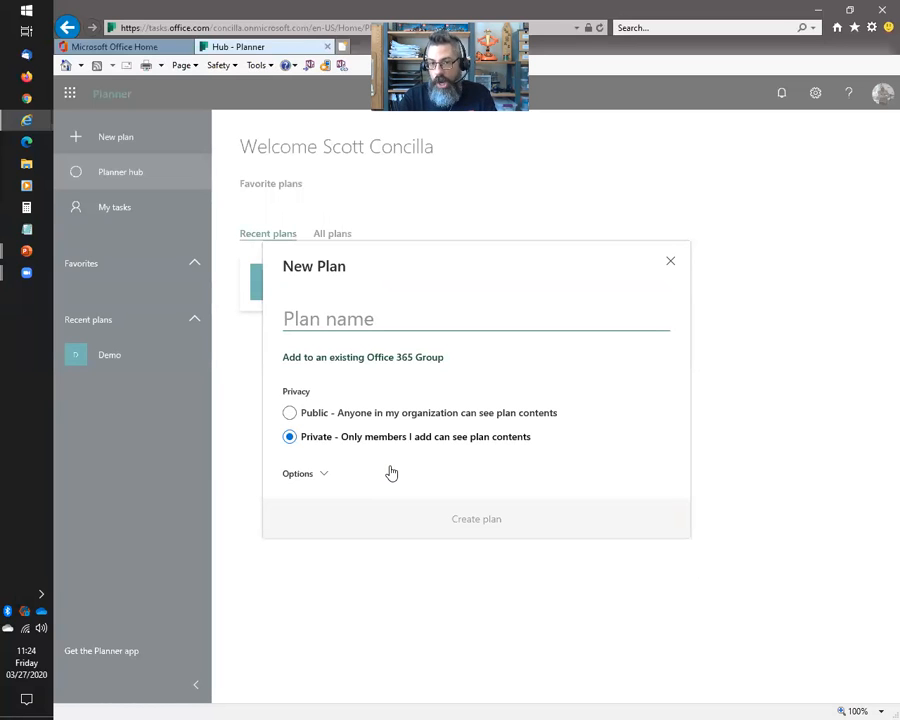
click(322, 478)
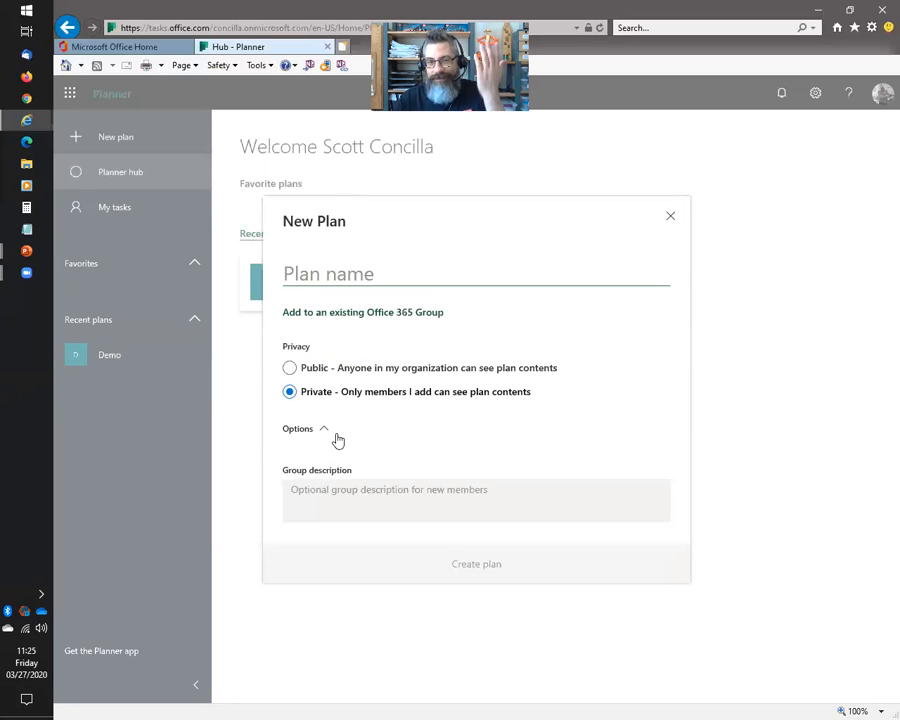
click(305, 432)
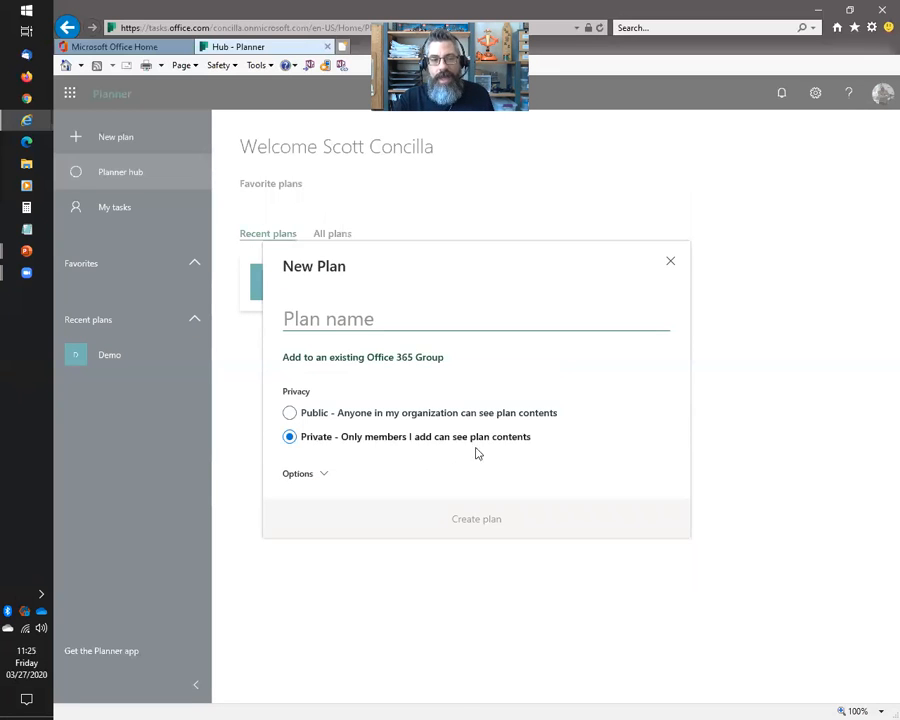
- Create a plan named "Friday Fiesta" in the existing Demo group
click(403, 363)
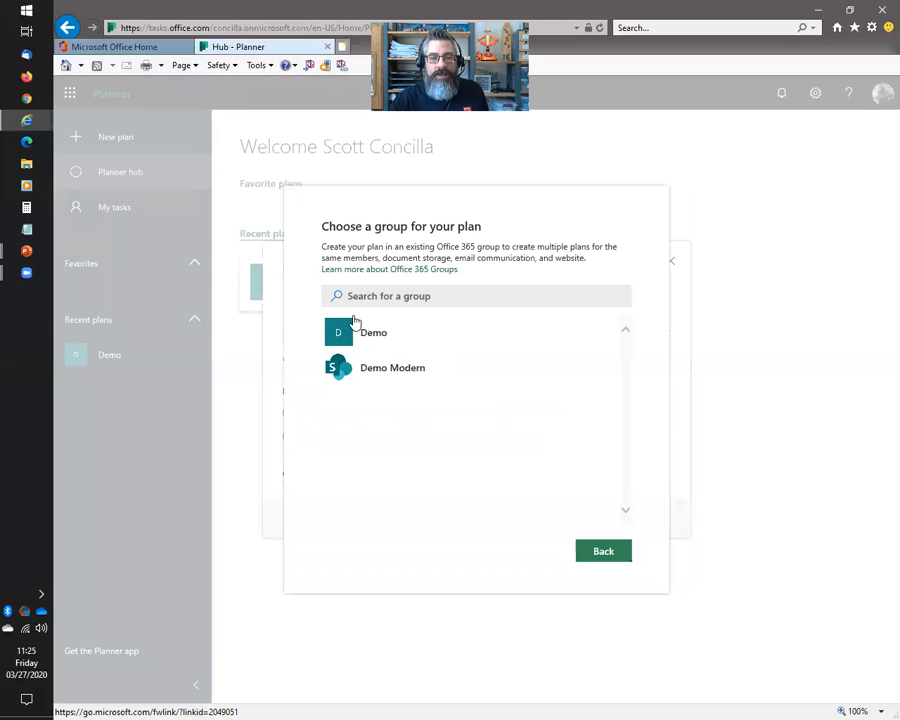
click(374, 333)
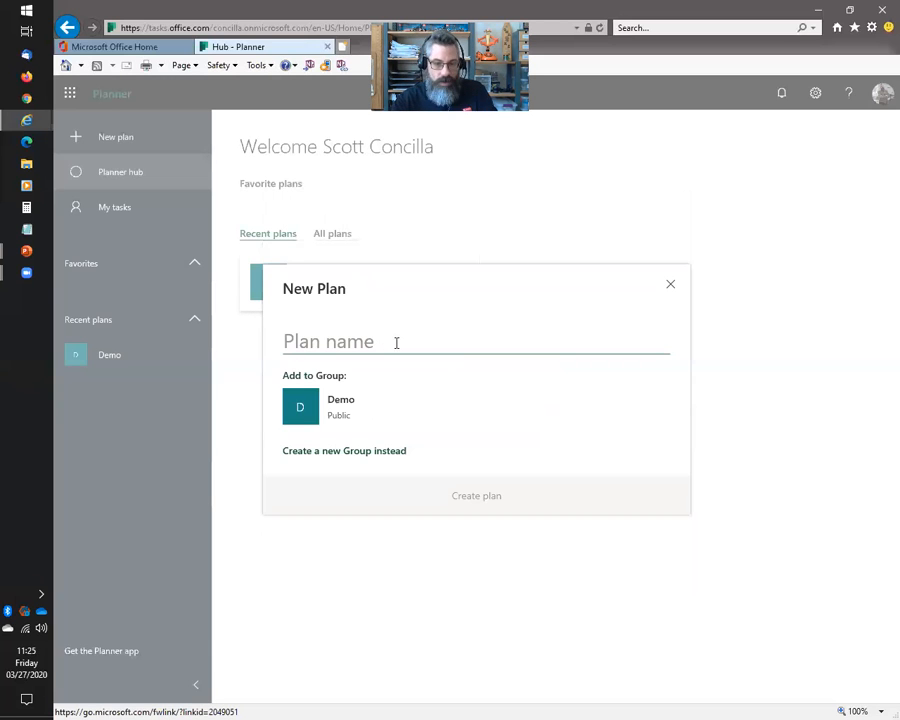
click(406, 334)
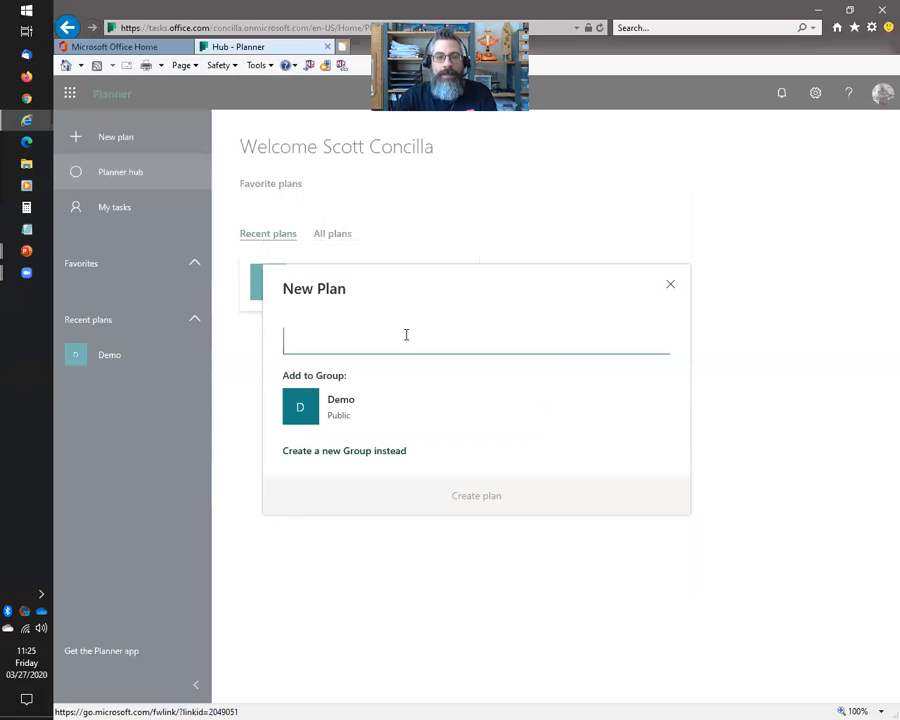
text(Friday )
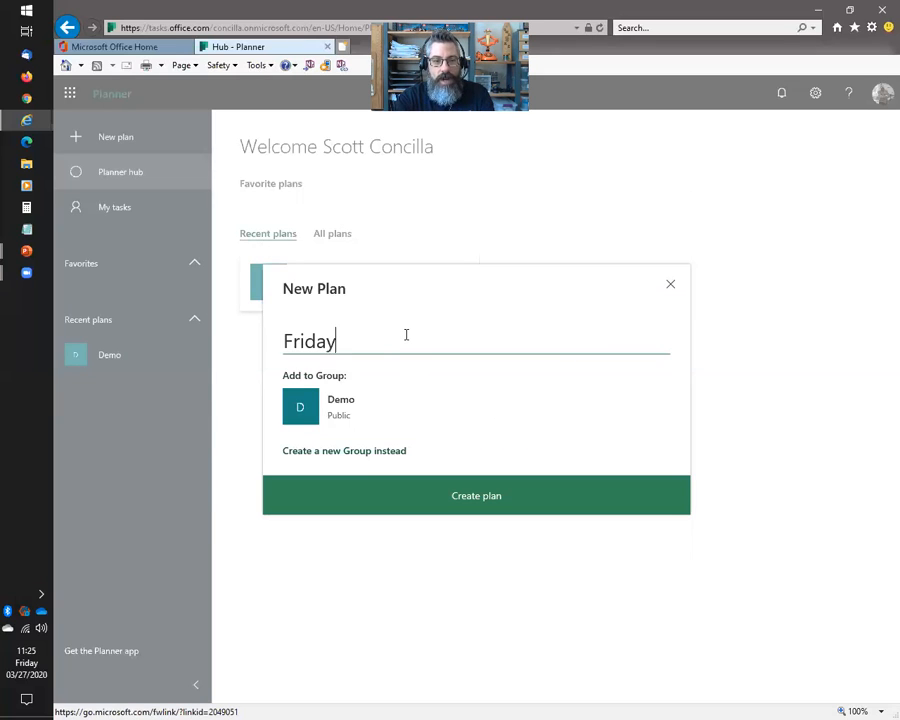
text(Fiesta)
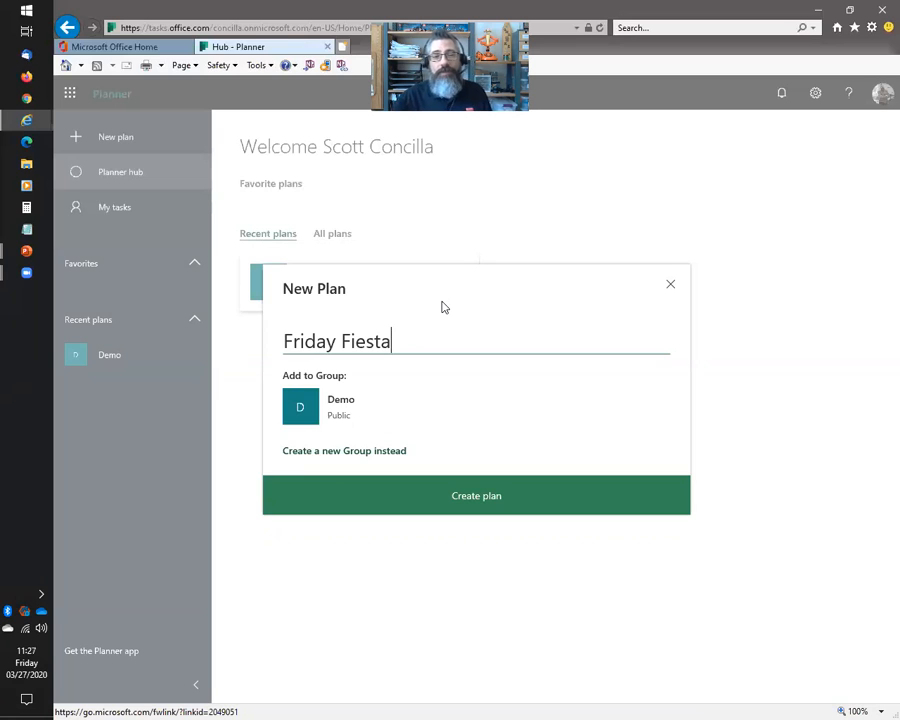
click(467, 497)
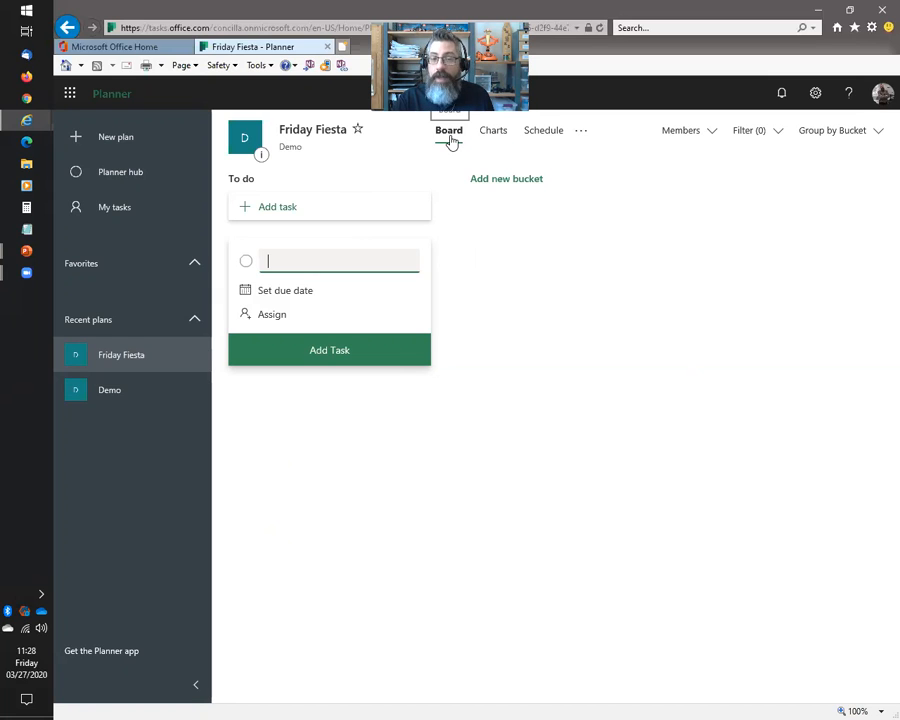
- Review the Friday Fiesta plan's charts, schedule and additional plan commands, and return to its board
click(494, 137)
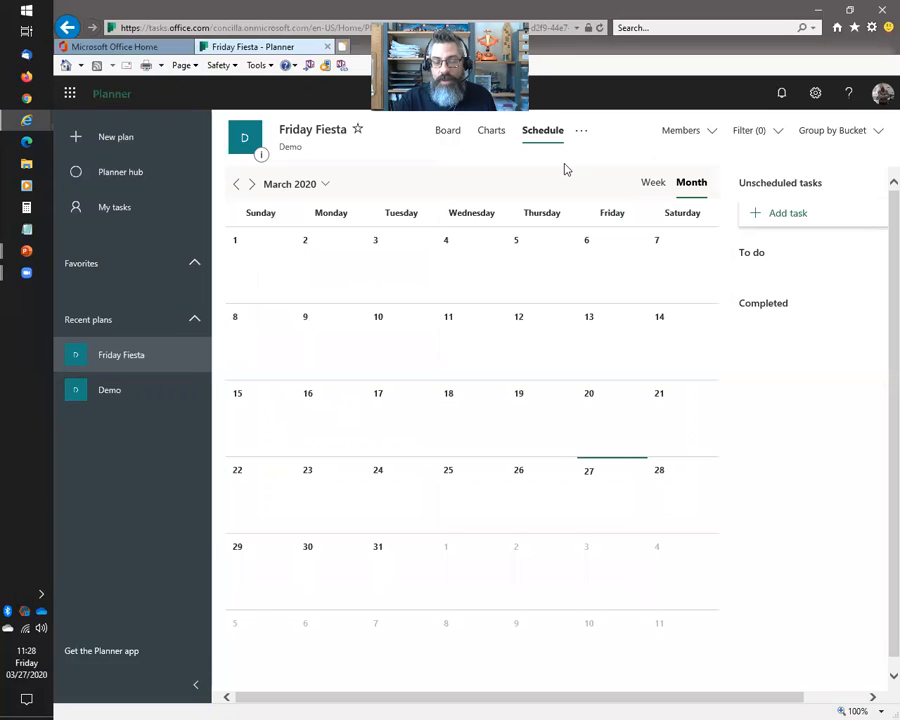
click(585, 139)
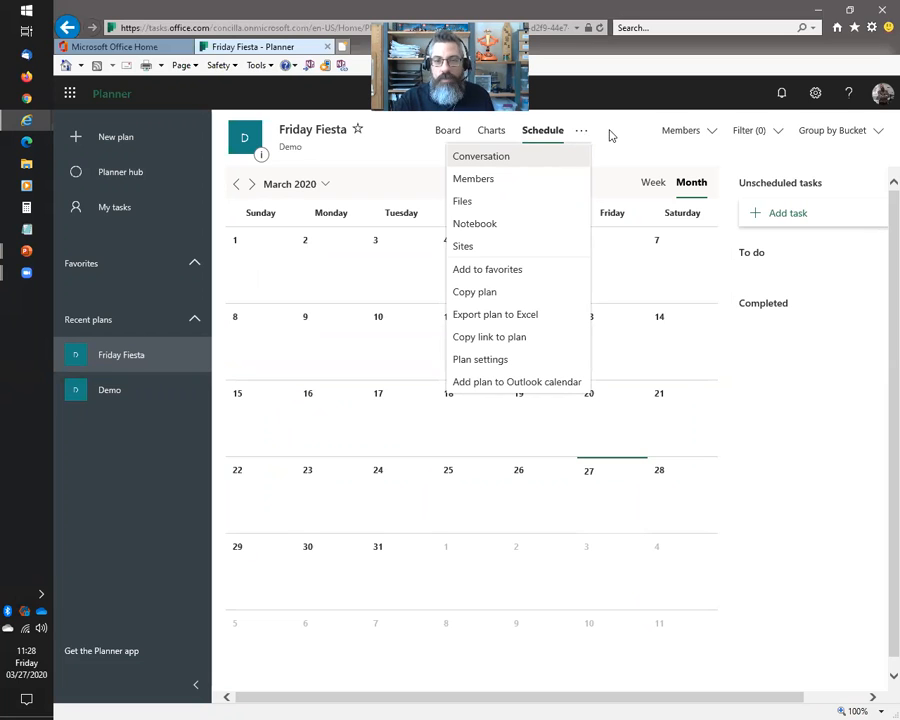
click(617, 129)
click(447, 140)
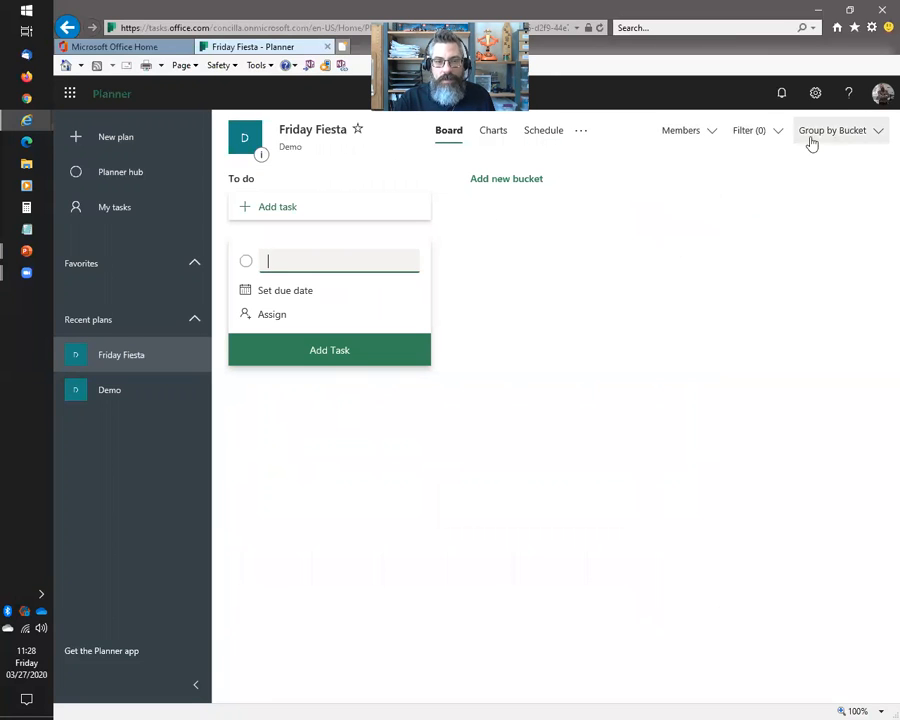
- Browse the list of members who belong to the Friday Fiesta plan and close it
click(693, 145)
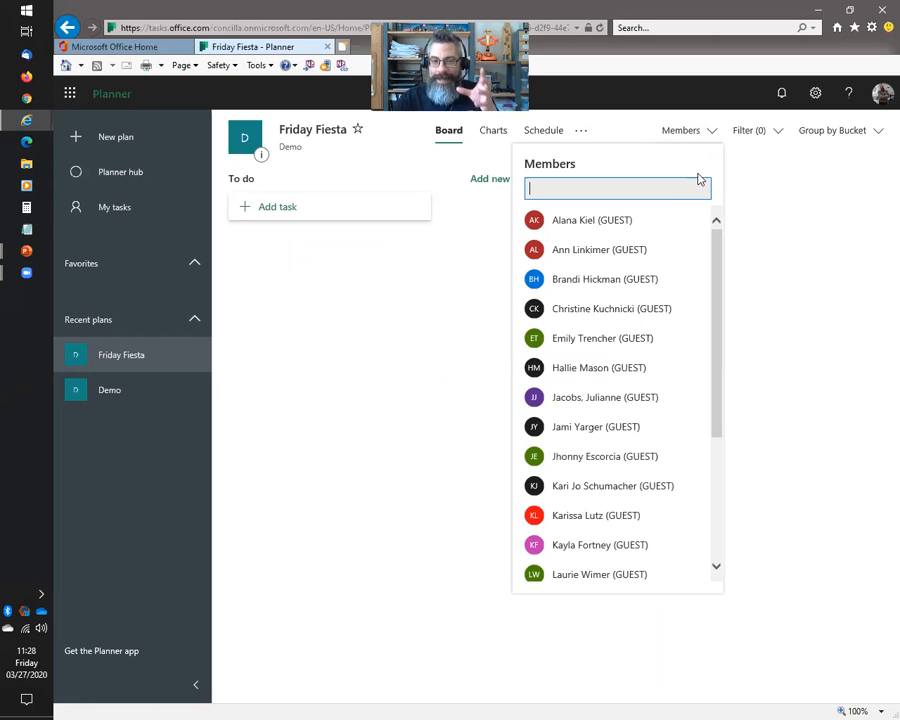
drag(717, 257, 751, 174)
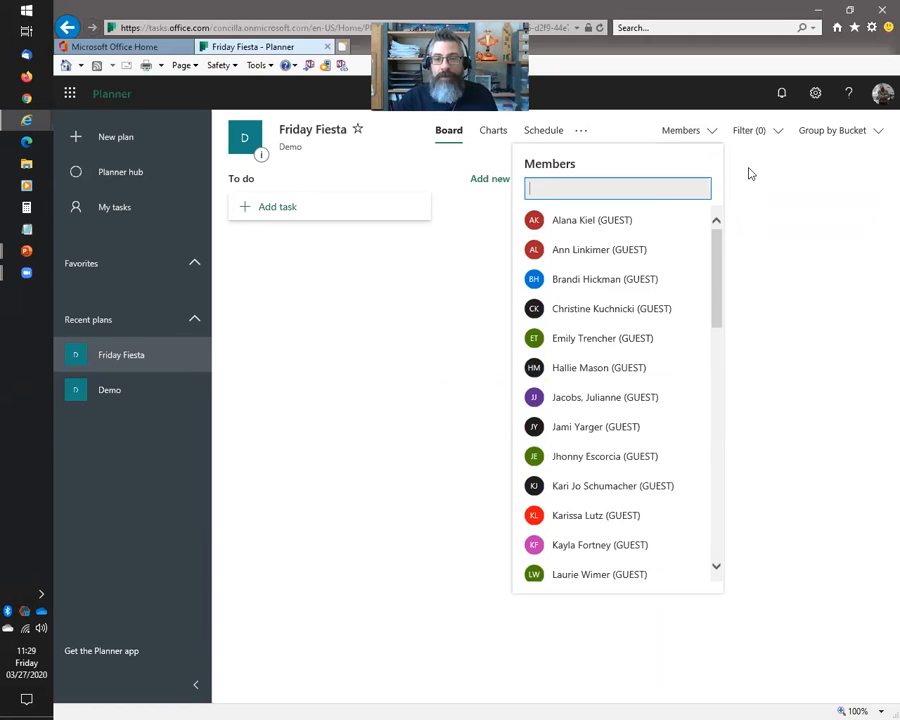
click(775, 145)
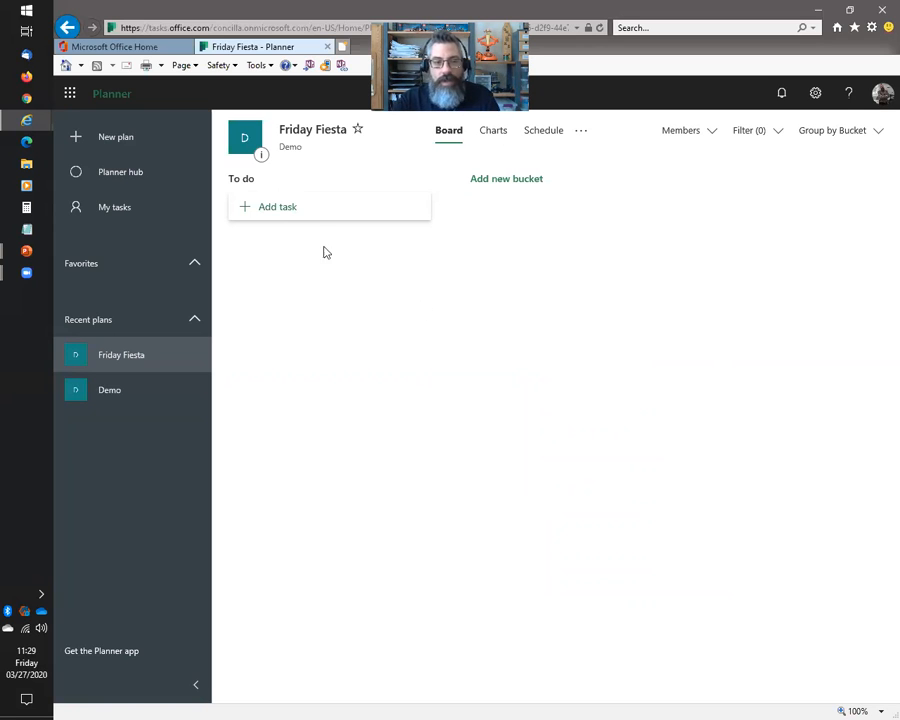
- Add a task named "Research party vendors" to the To do bucket
click(300, 212)
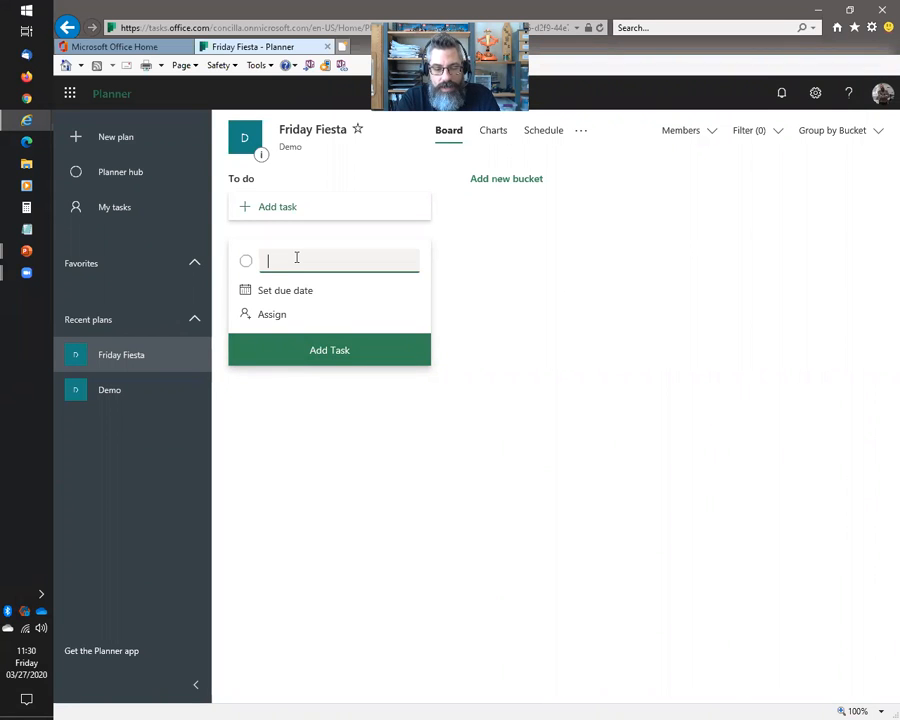
text(Resear)
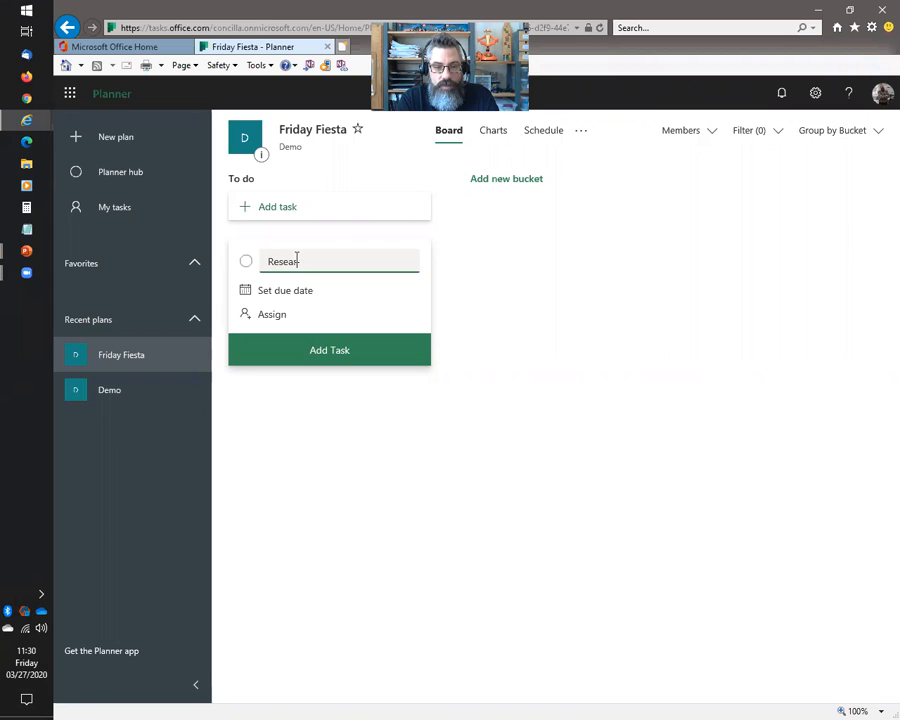
text(ch party vendors)
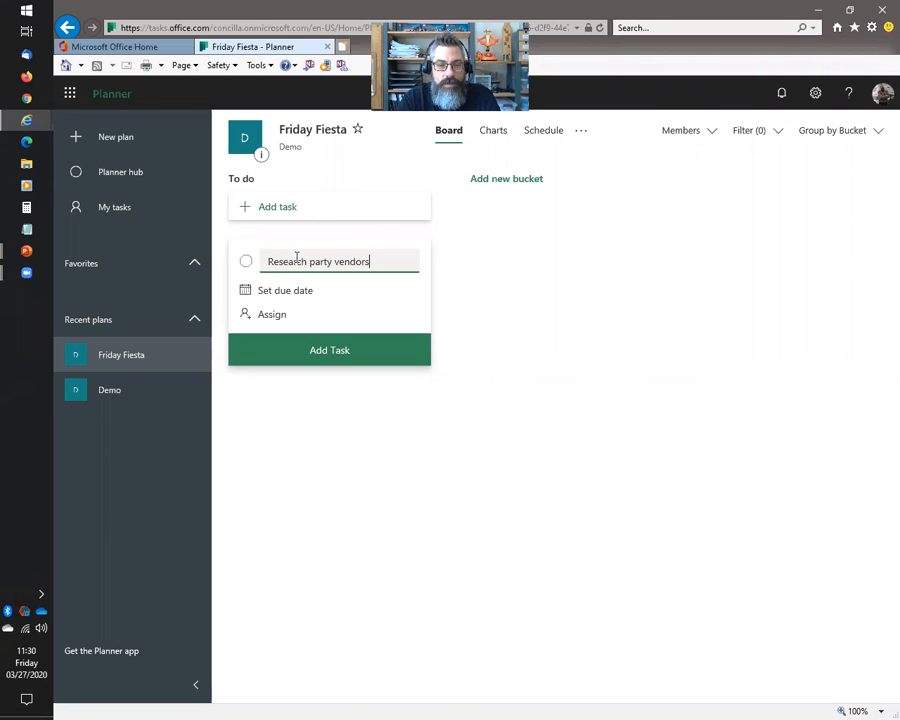
key(Return)
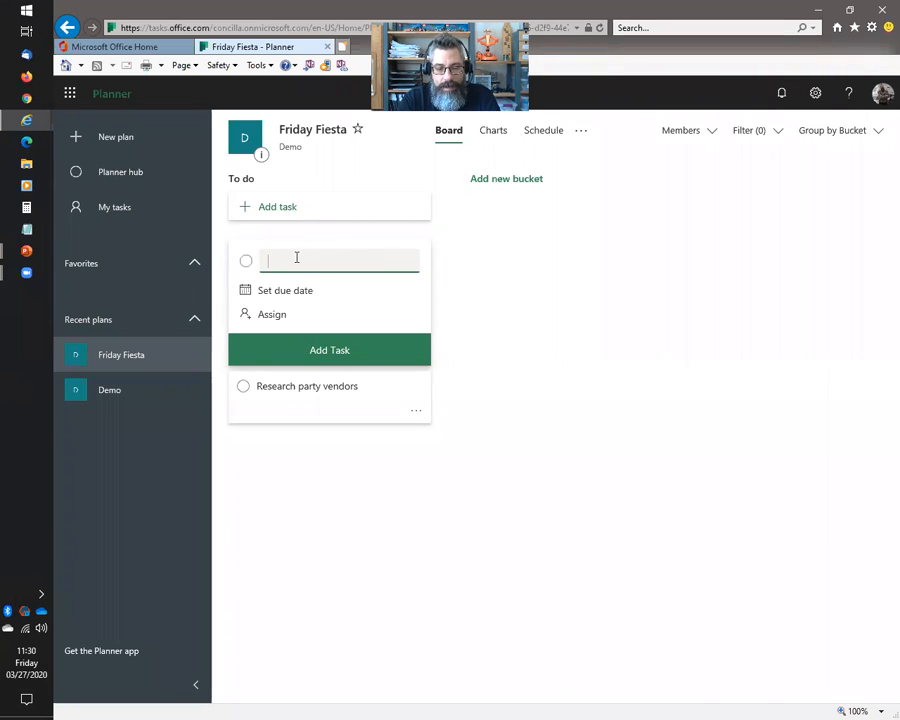
- Add a task named "Take a poll" to the To do bucket
text(Tak)
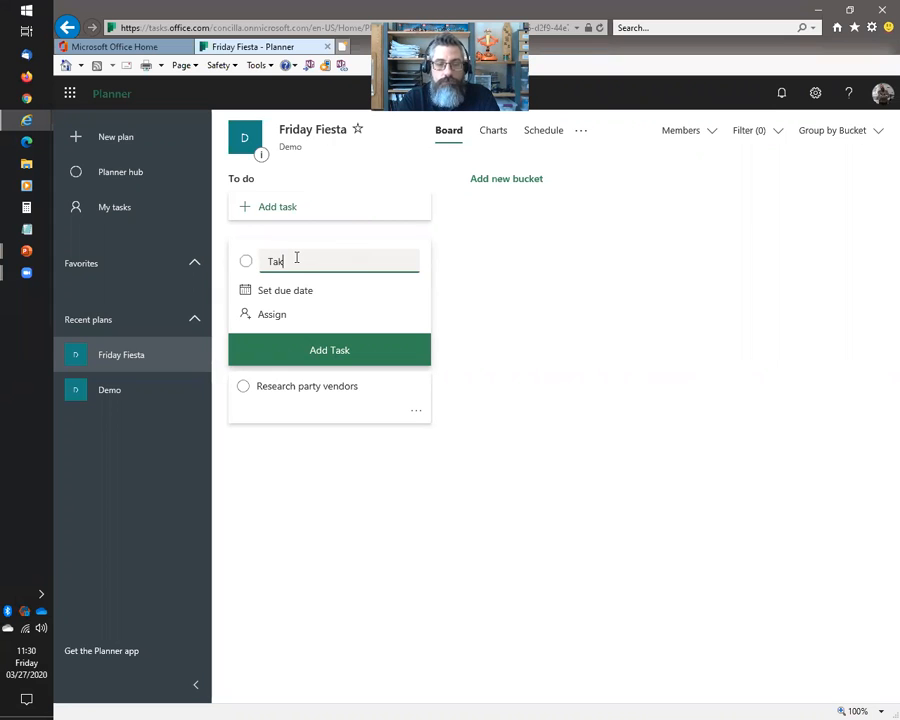
text(e a poll)
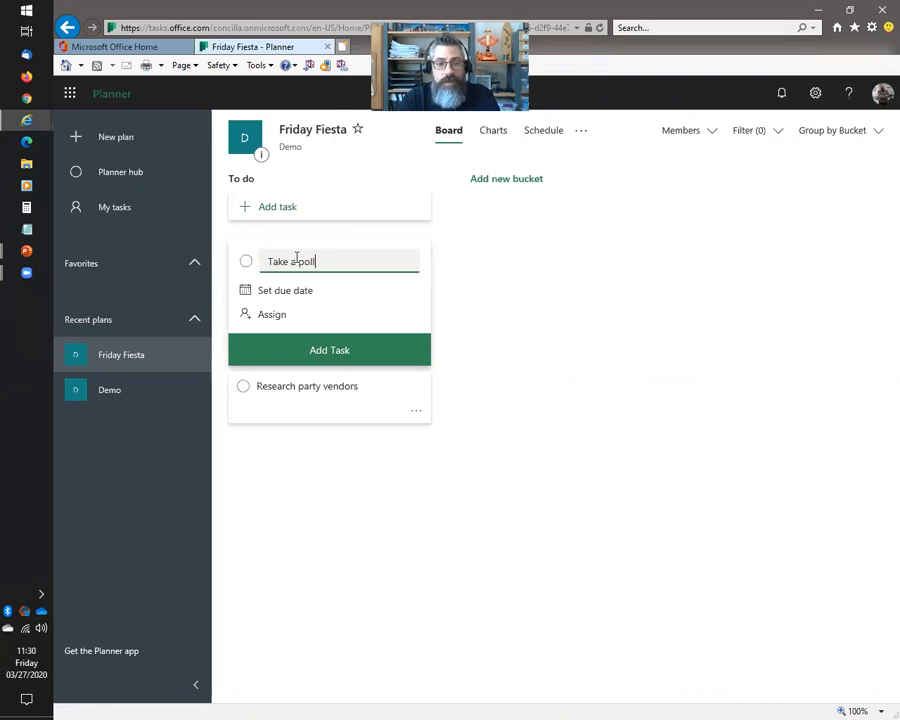
key(Return)
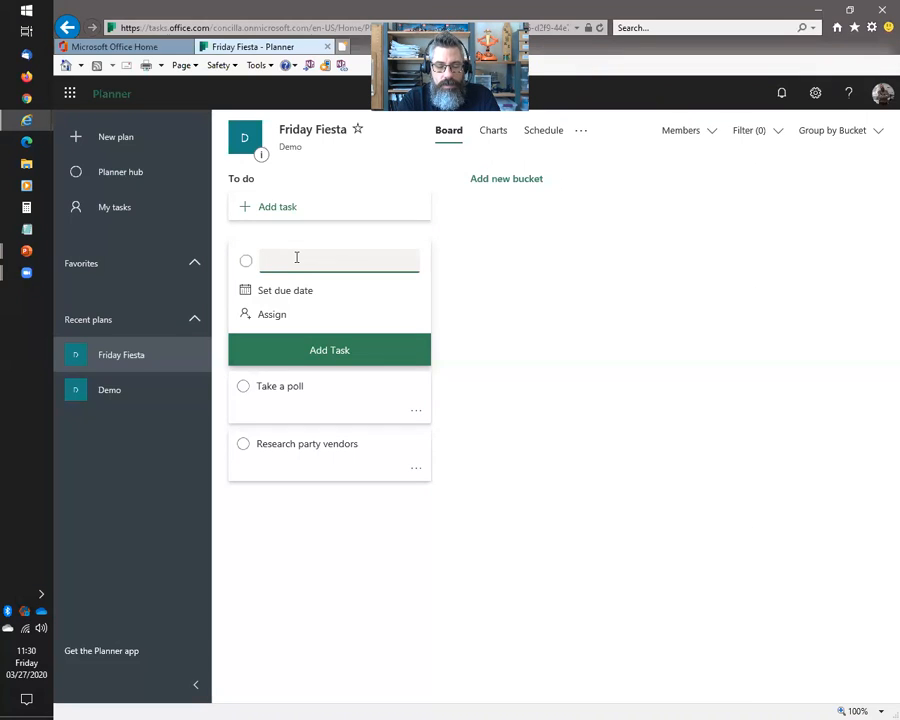
- Add a task named "Crowd source a theme" to the To do bucket and finish adding tasks
text(Cro)
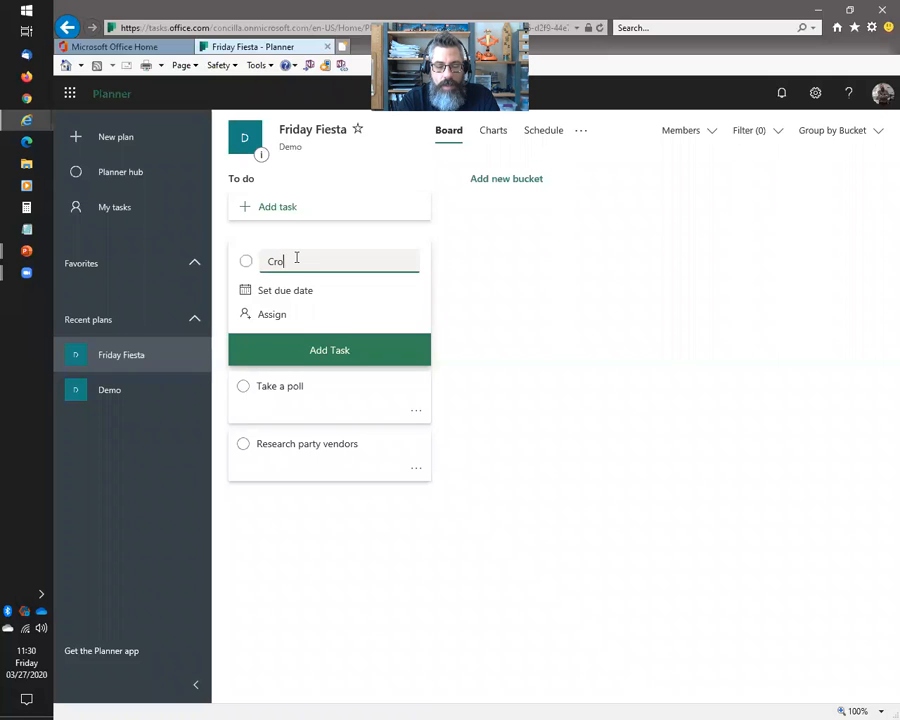
text(wdsource a teme)
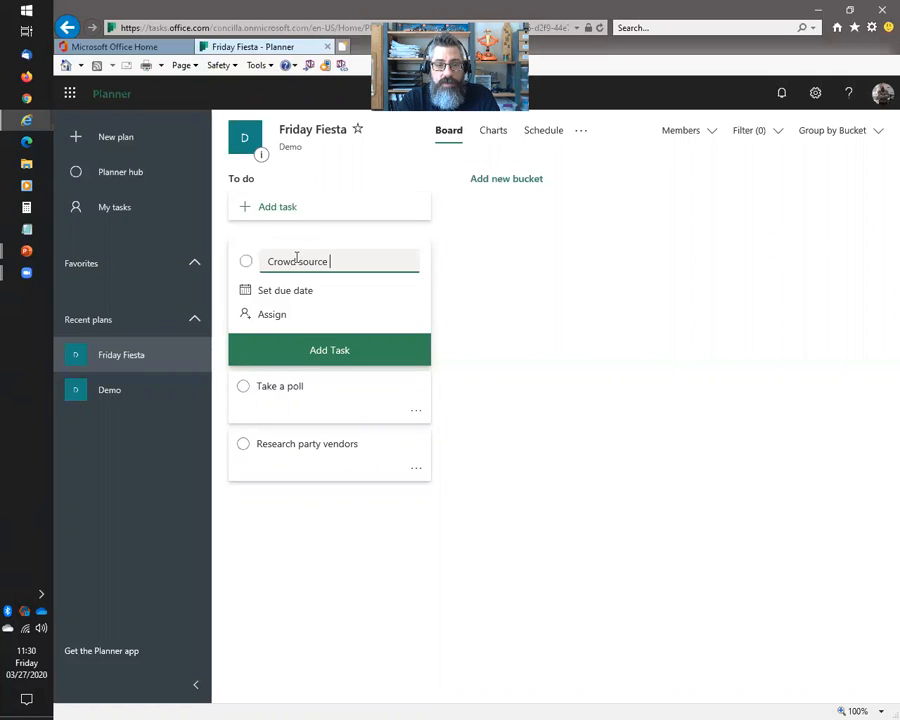
key(BackSpace)
key(BackSpace)
key(BackSpace)
text(heme)
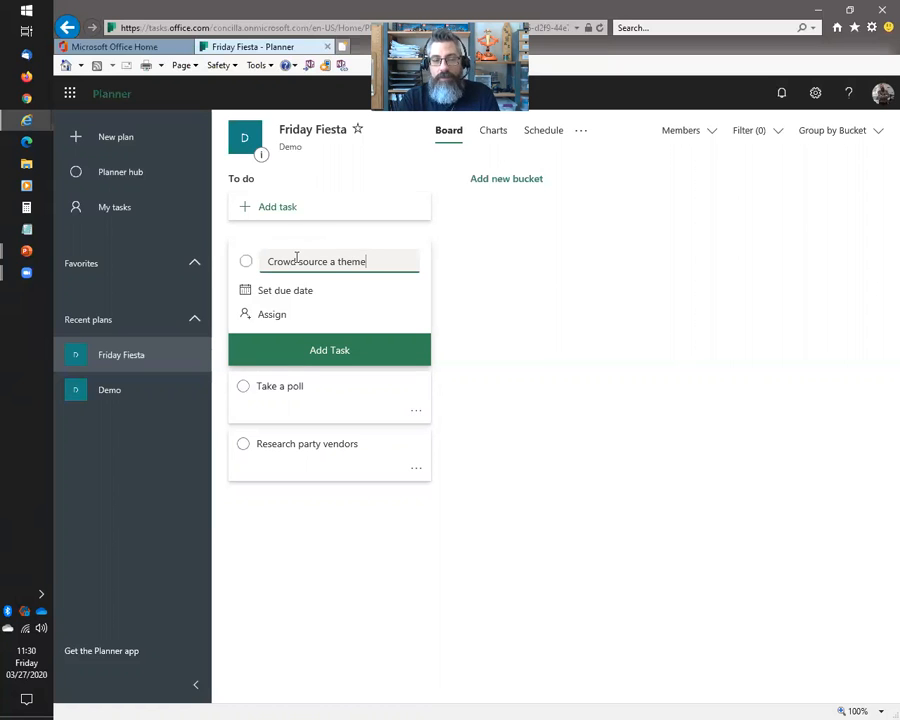
click(365, 345)
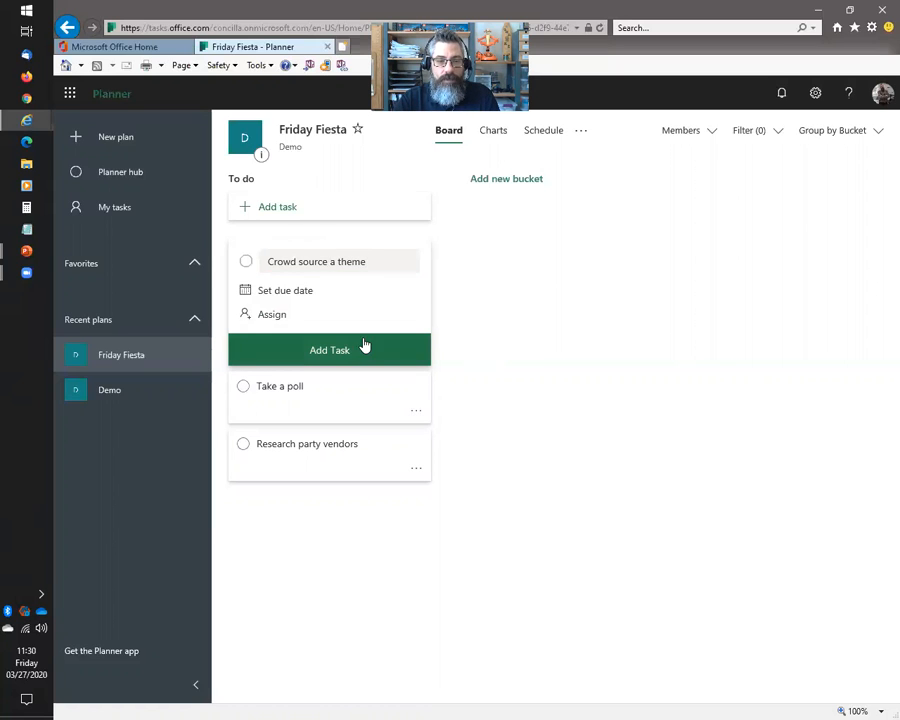
click(485, 566)
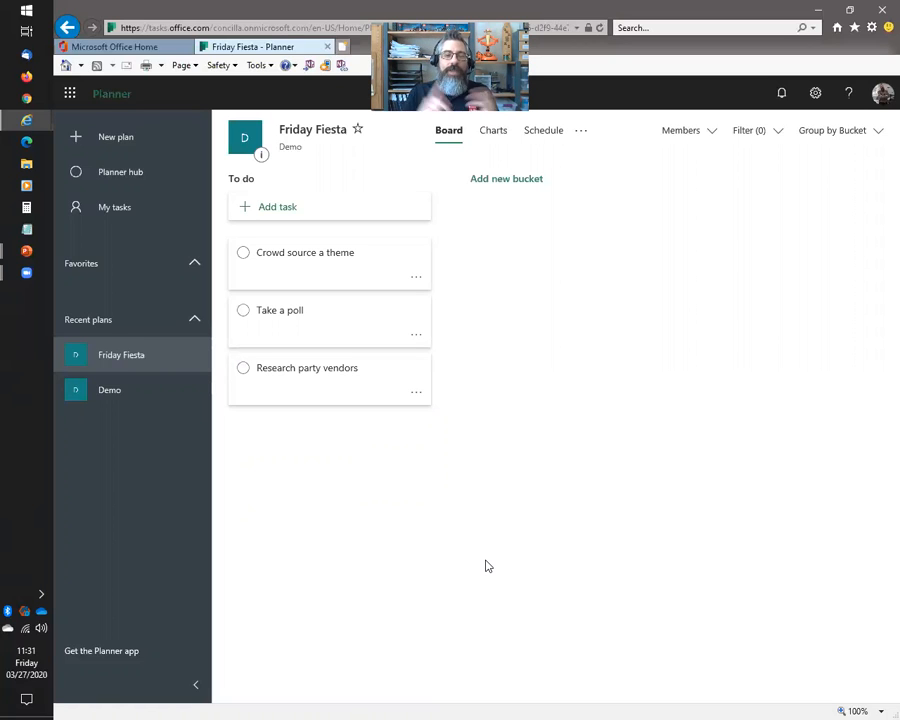
- Open the details of the "Research party vendors" task and check which buckets it can be placed in
click(347, 391)
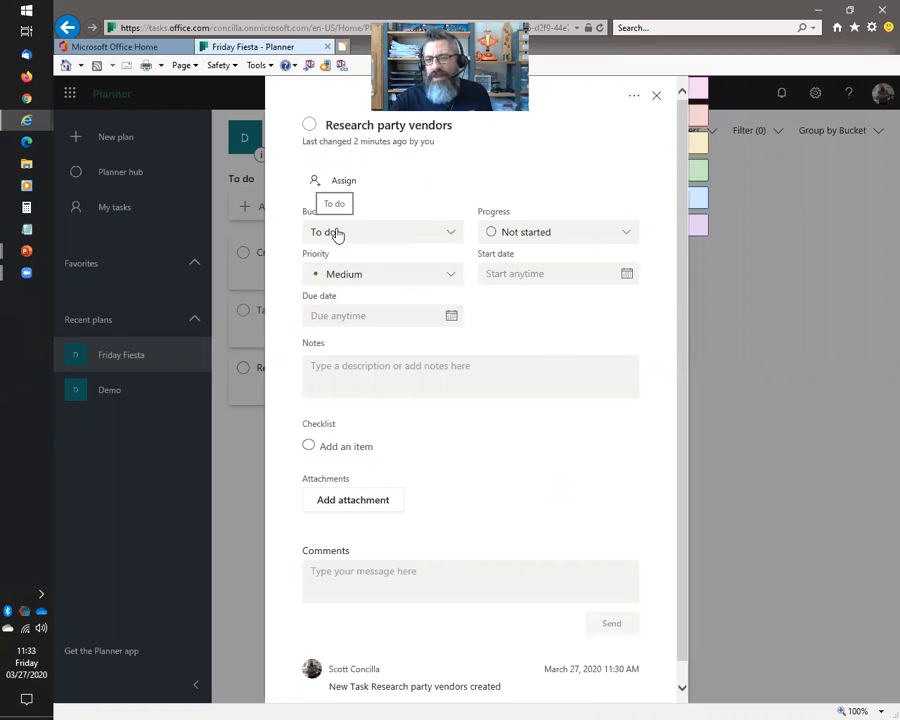
click(406, 236)
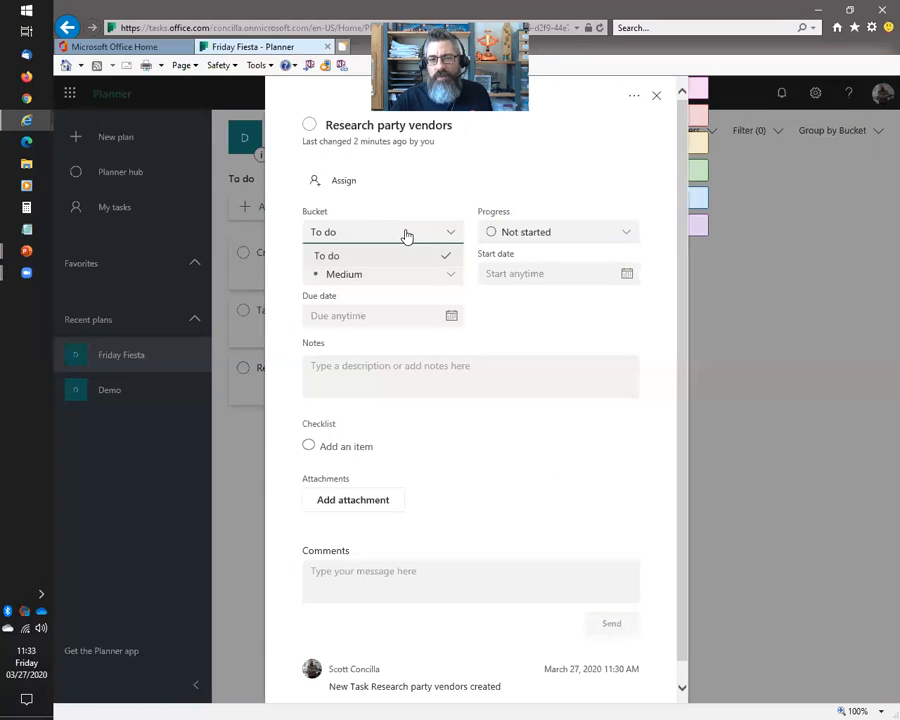
click(408, 199)
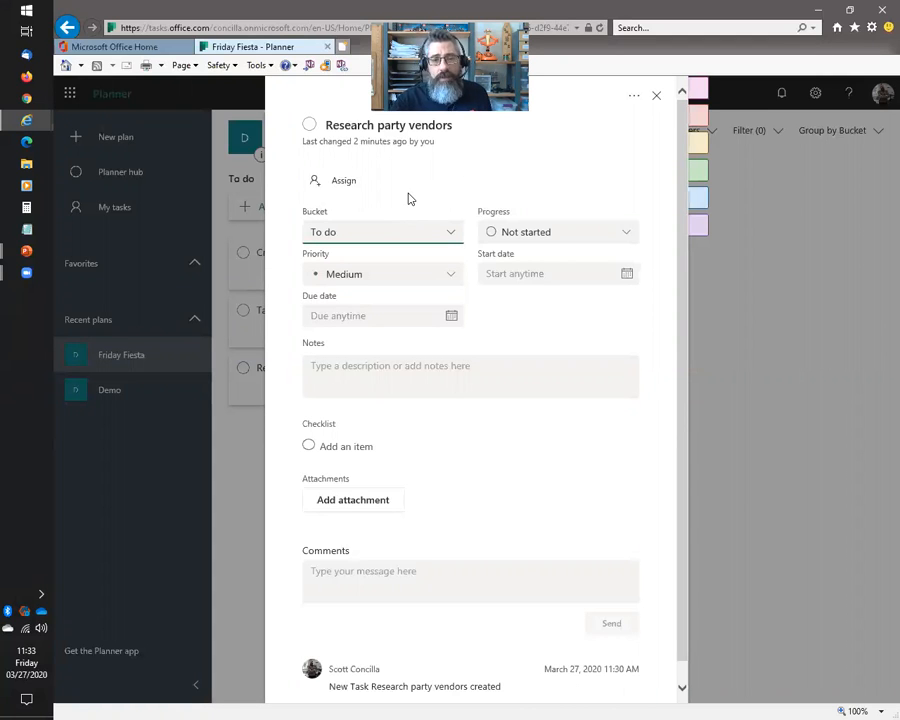
- Check the progress and priority choices available for the "Research party vendors" task without changing them
click(603, 240)
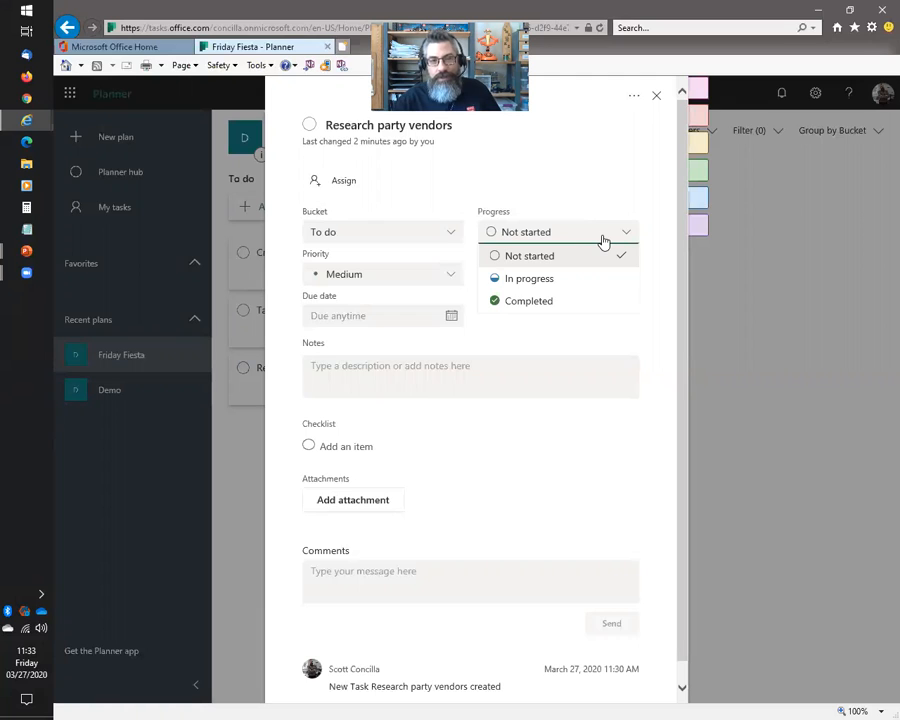
click(583, 187)
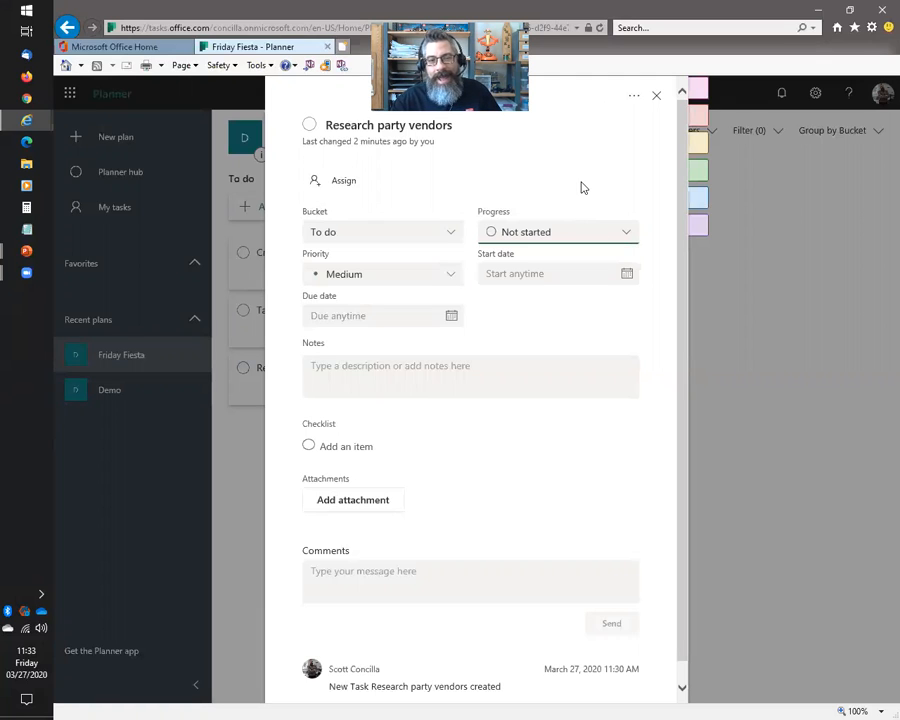
click(428, 276)
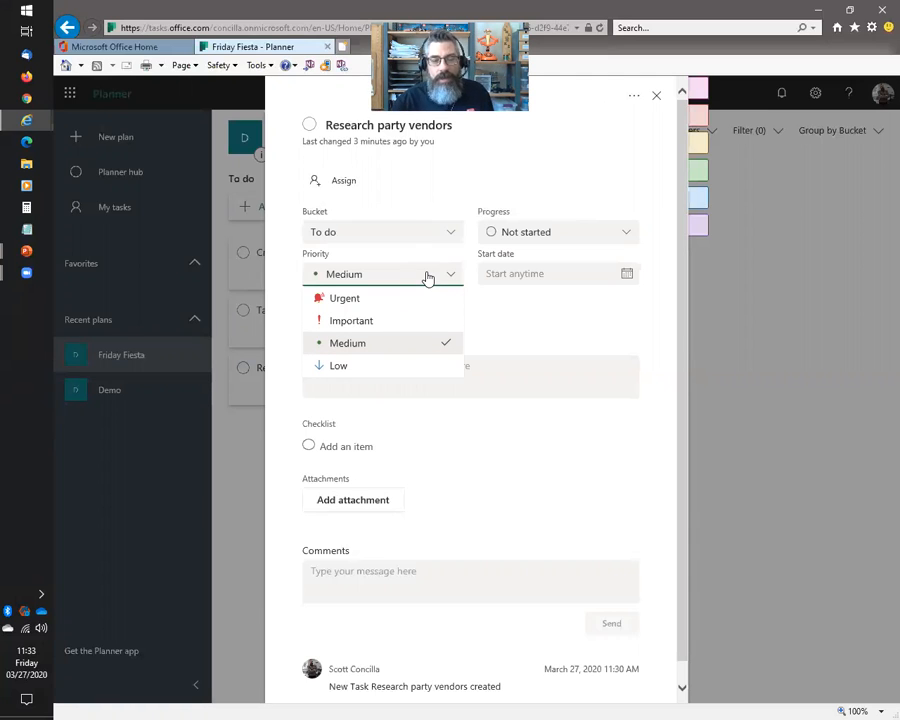
click(529, 322)
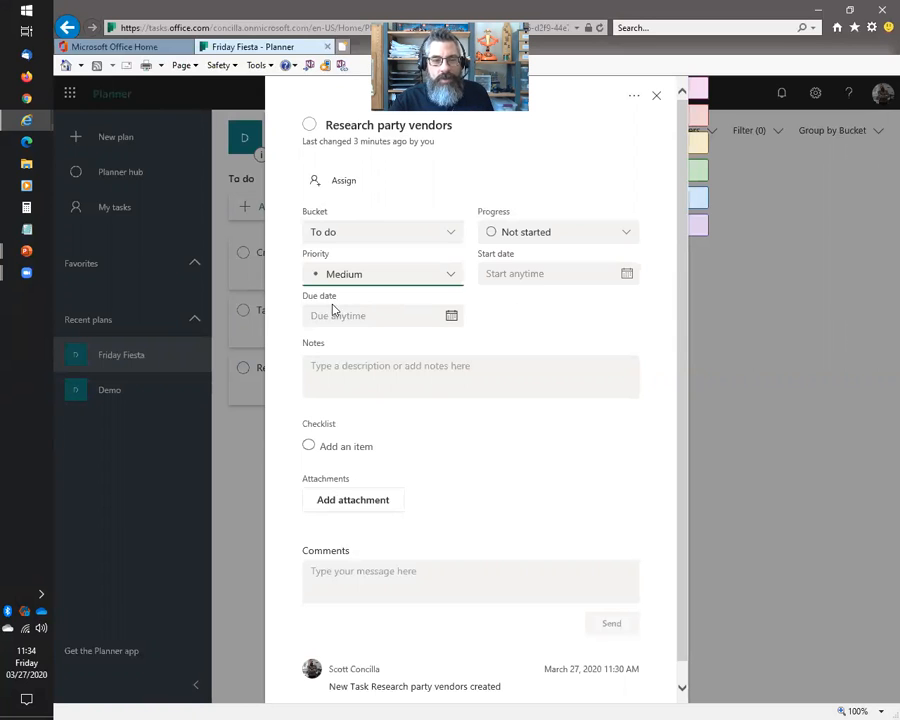
- Set the due date of the "Research party vendors" task to 04/03/2020
click(452, 318)
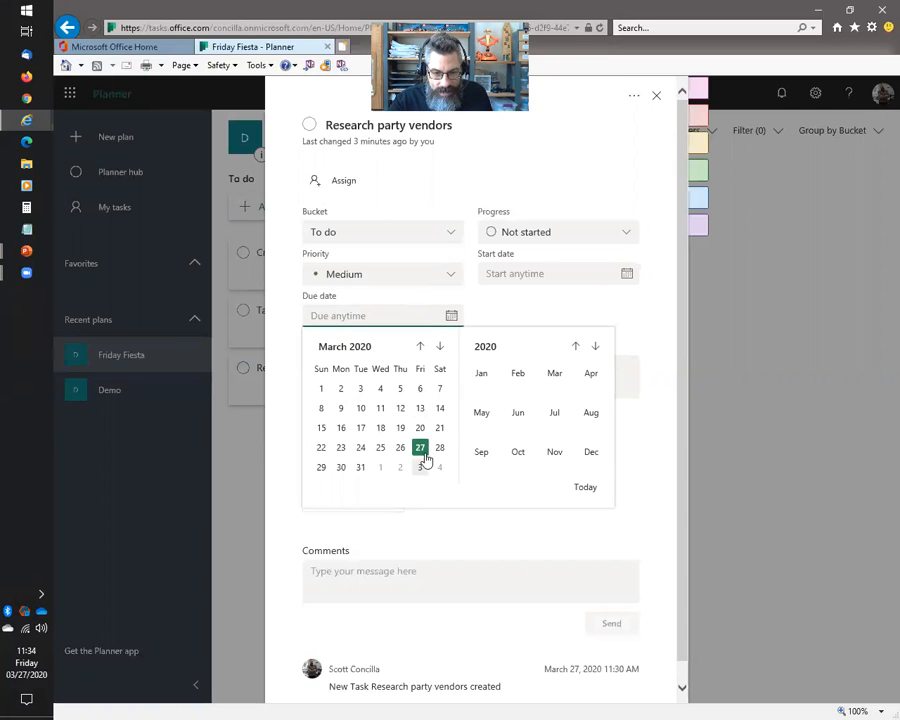
click(421, 470)
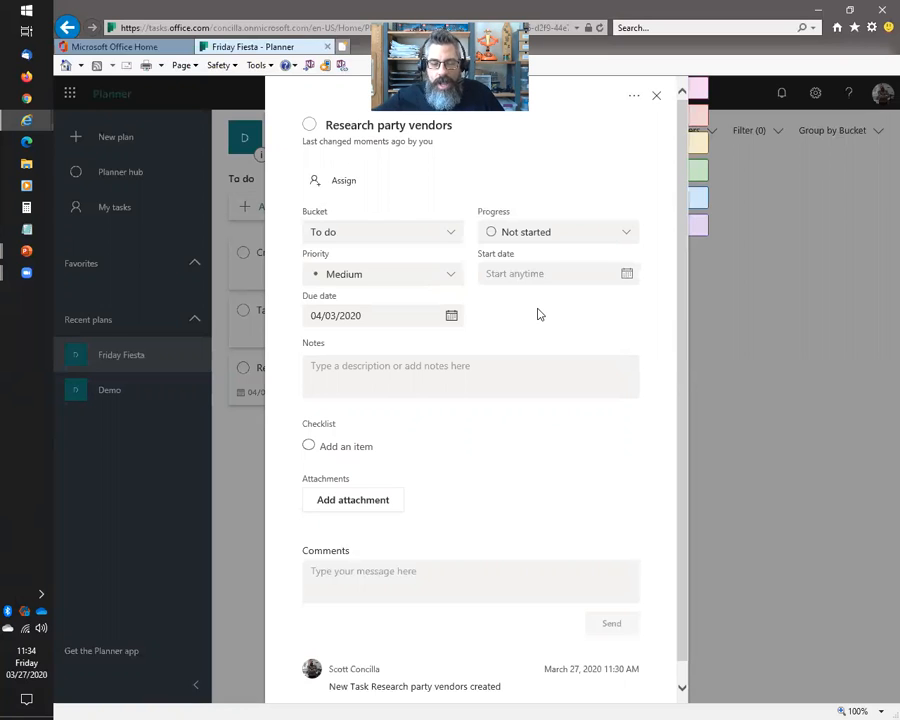
- Enter the task notes "We need to come up with a list of at least four vendors that can supply the materials we need for this party."
click(482, 368)
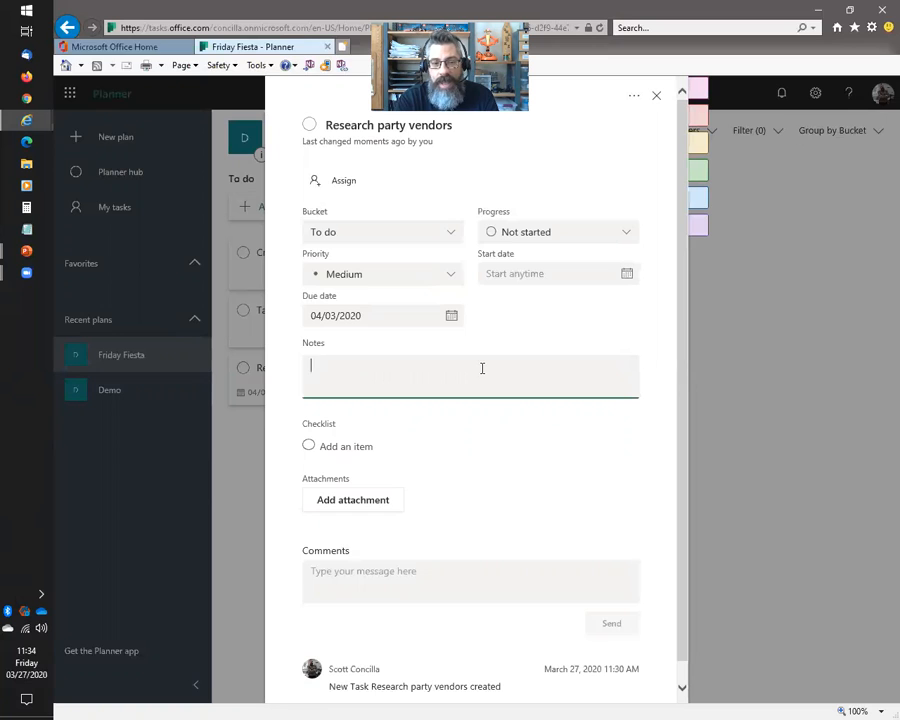
text(We need)
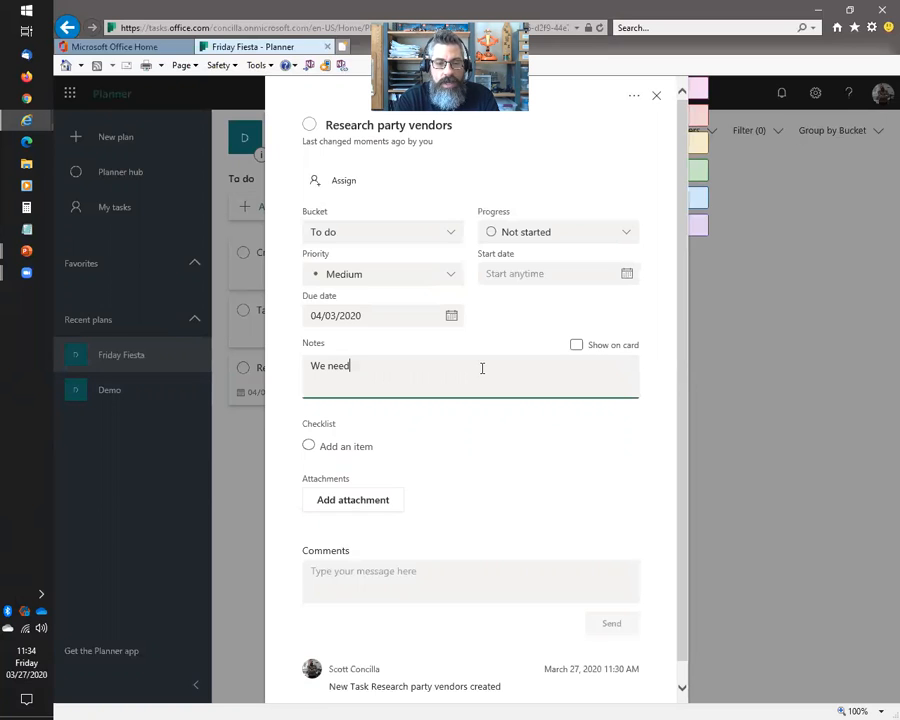
text( to come up with a )
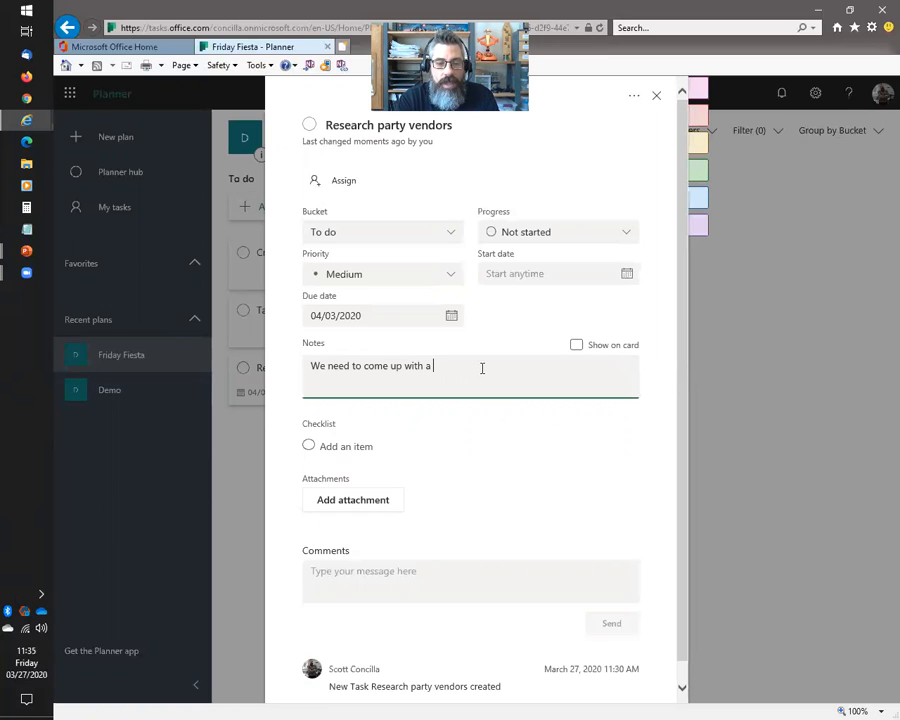
text(list of at lea)
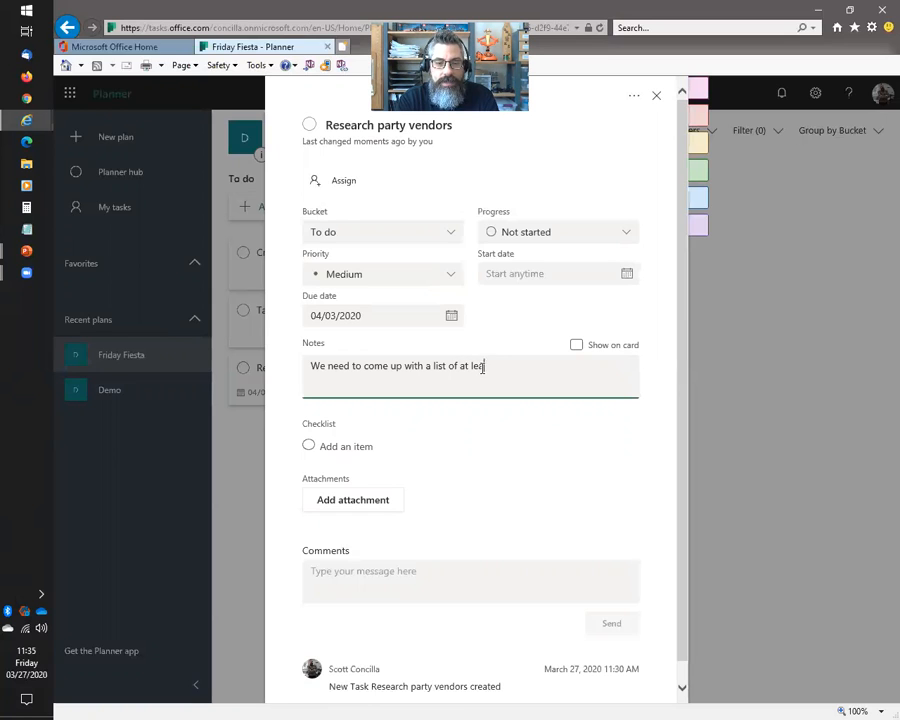
text(st four vendors that can csu)
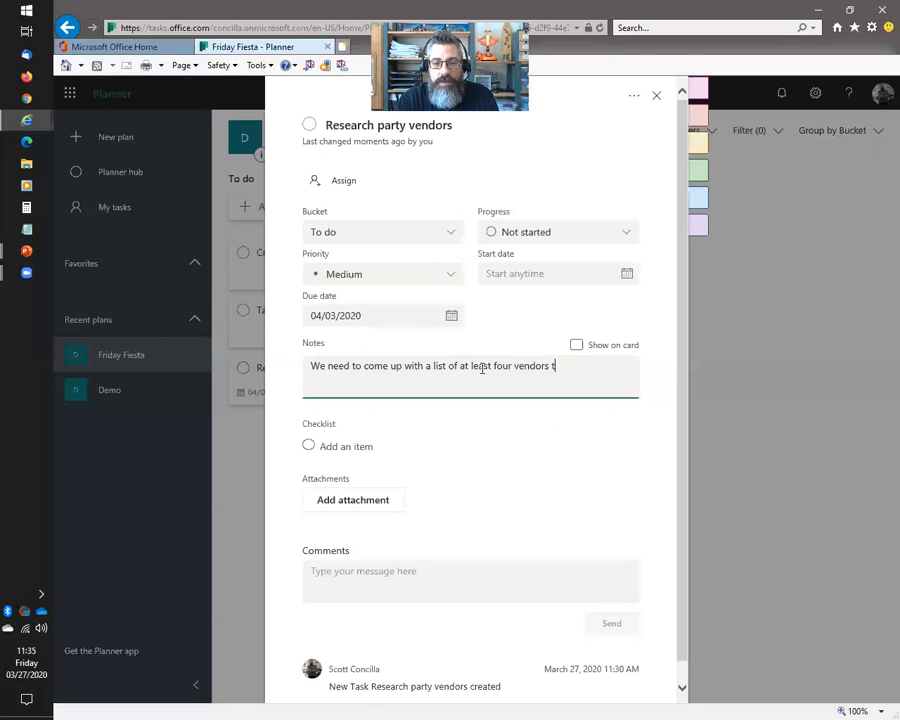
key(BackSpace)
key(BackSpace)
key(BackSpace)
text(supplies)
key(BackSpace)
key(BackSpace)
key(BackSpace)
text(y the ma)
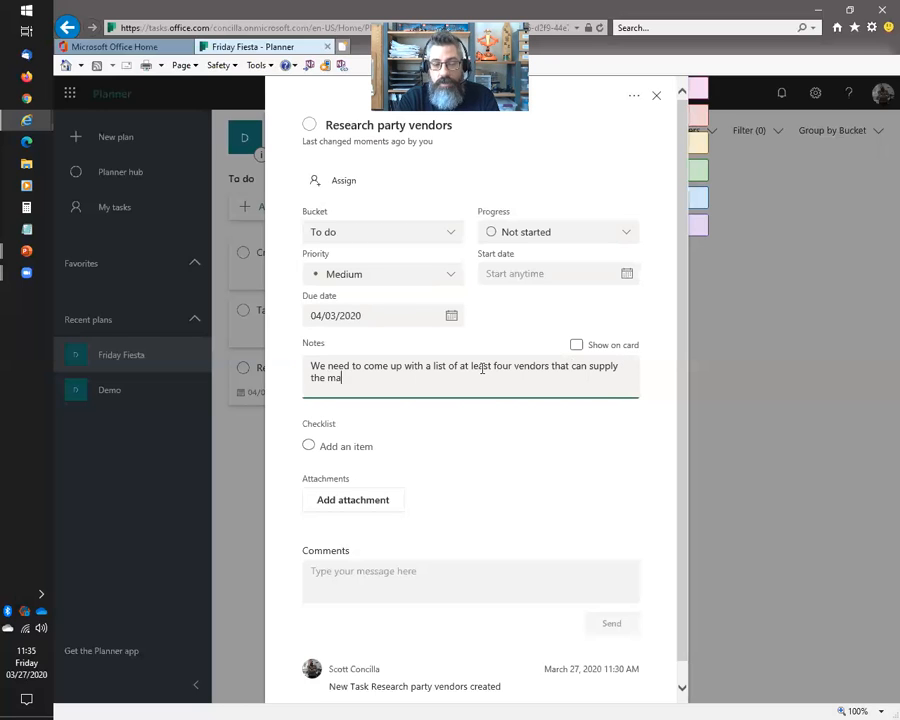
text(terials we need for this party.)
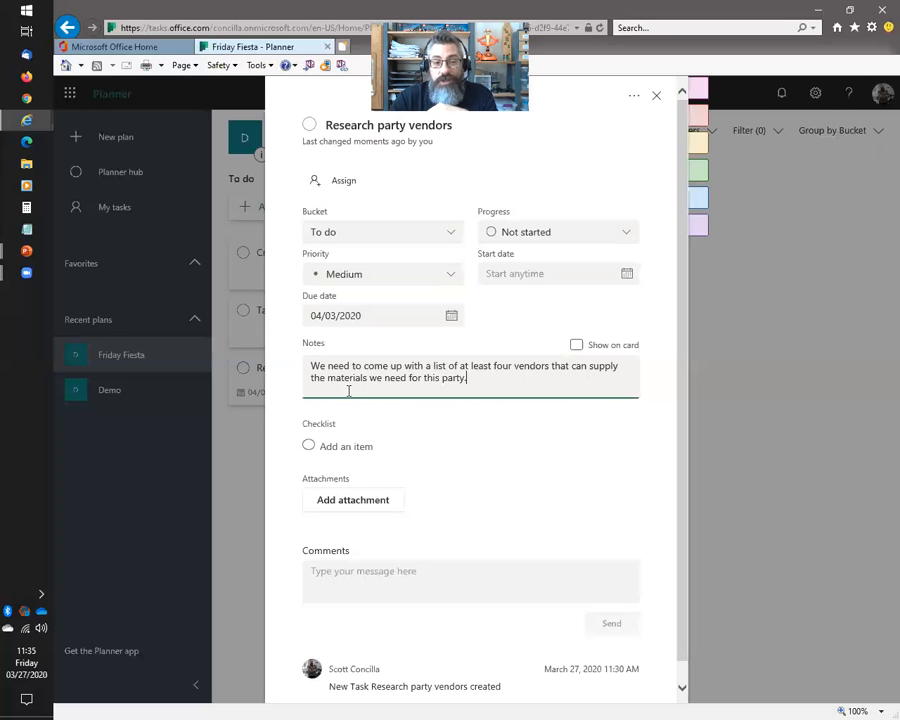
click(291, 402)
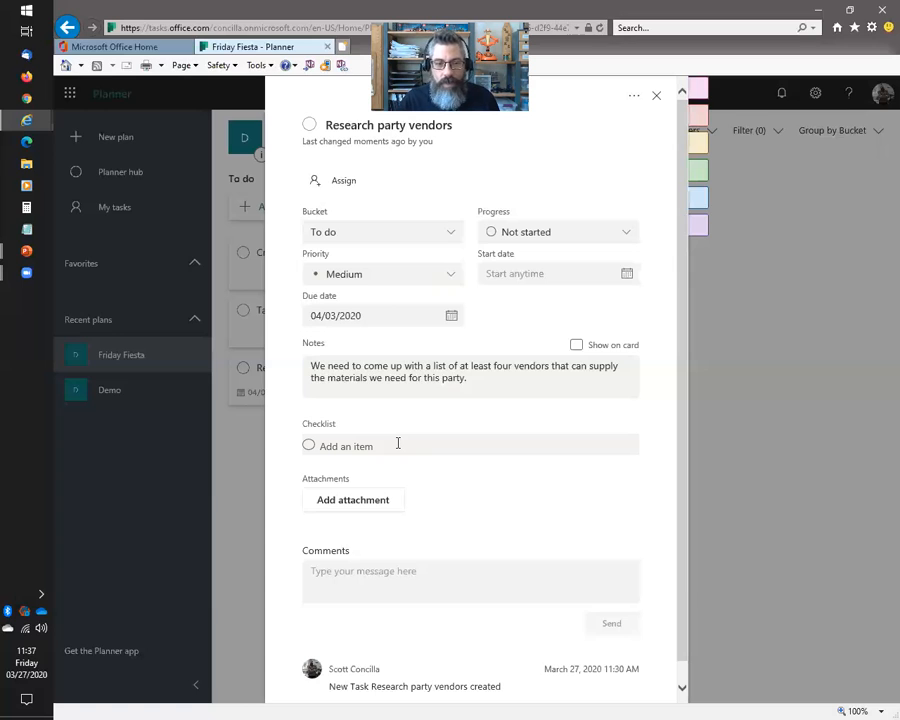
- Add the checklist item "Do a google search" to the "Research party vendors" task
click(398, 443)
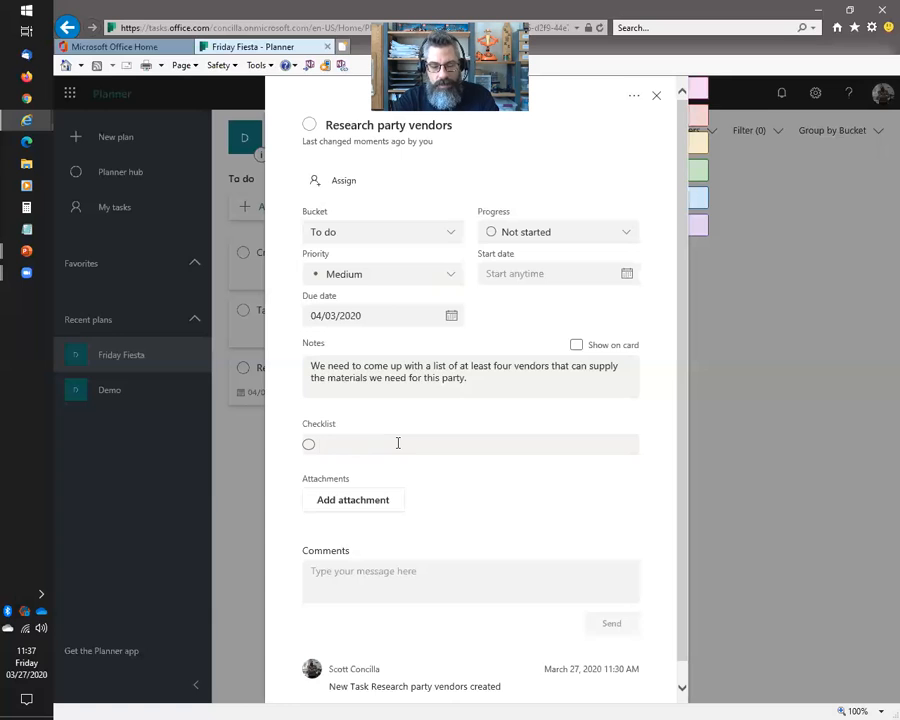
text(Do a google search)
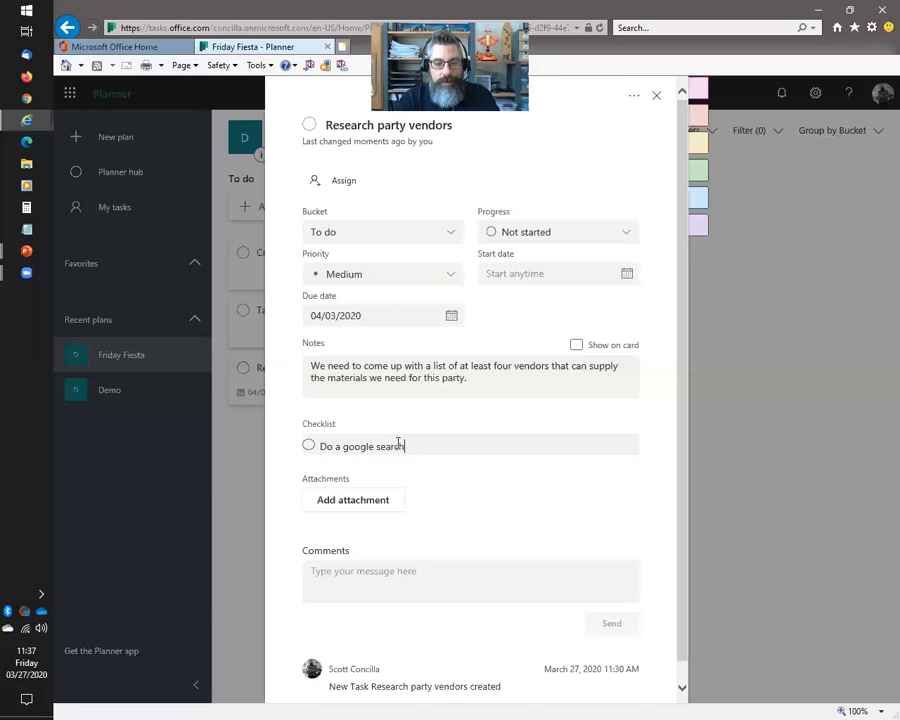
key(Return)
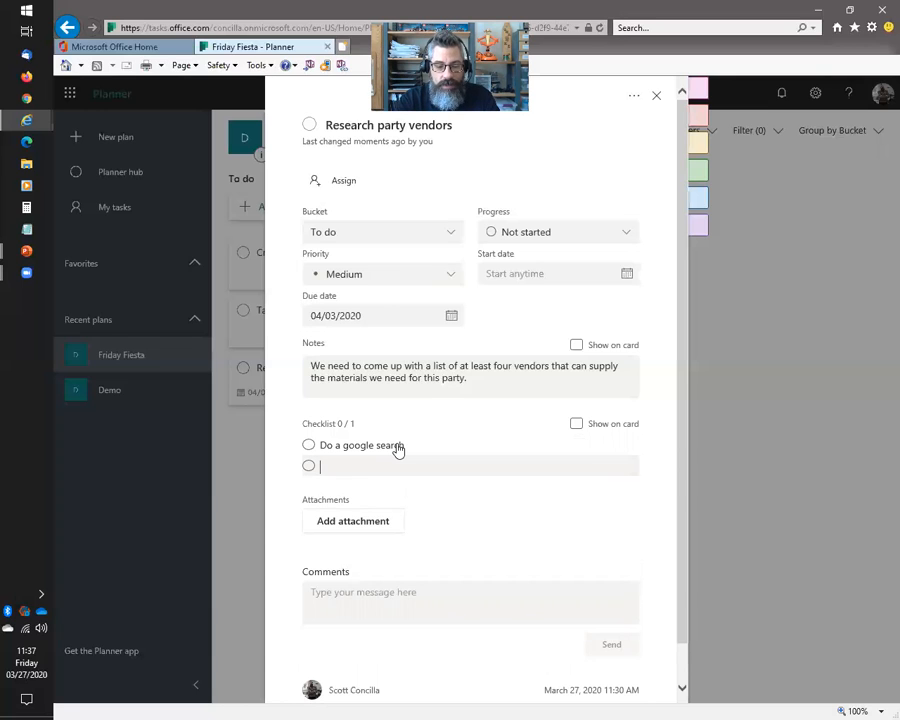
- Add a second checklist item reading "Write up list of vendors in a Word document"
text(Write a)
key(BackSpace)
text(up)
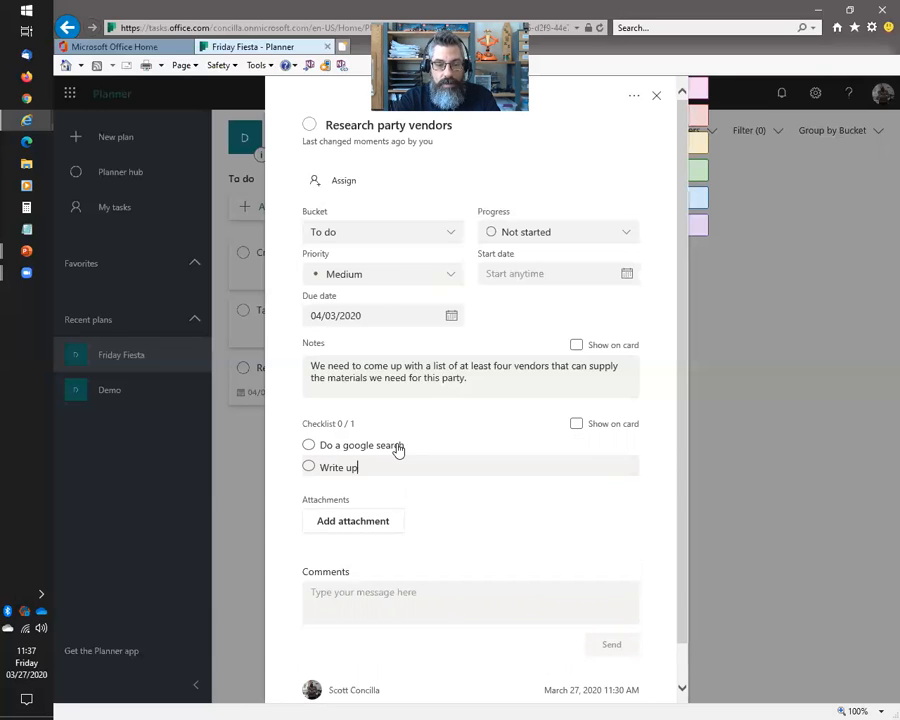
text( list of vend)
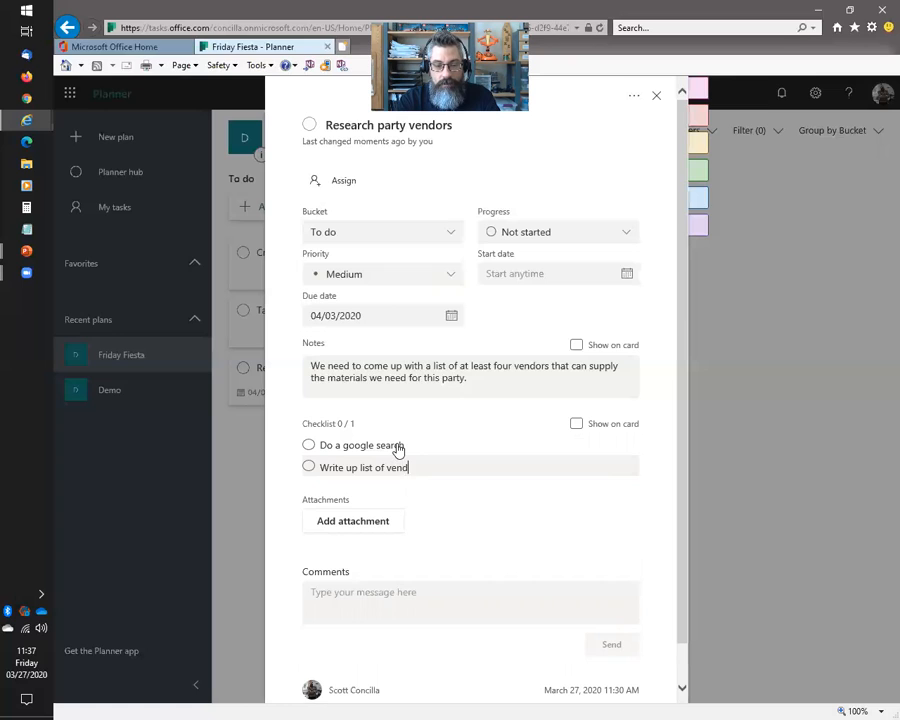
text(ors in a Word document)
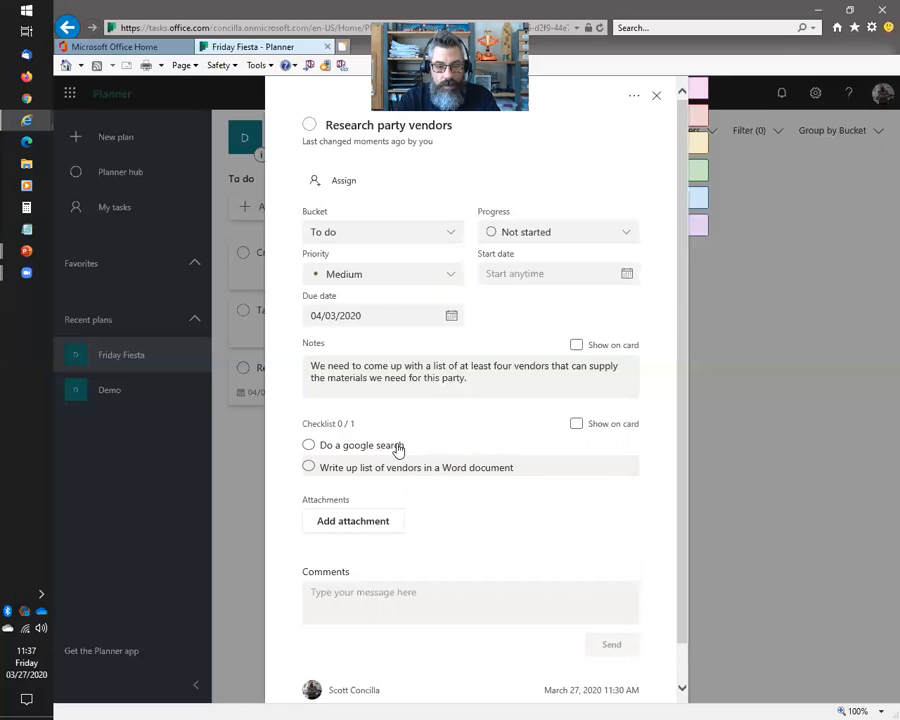
key(Return)
- Add a third checklist item reading "Attach document to this task"
text(Attech doucm)
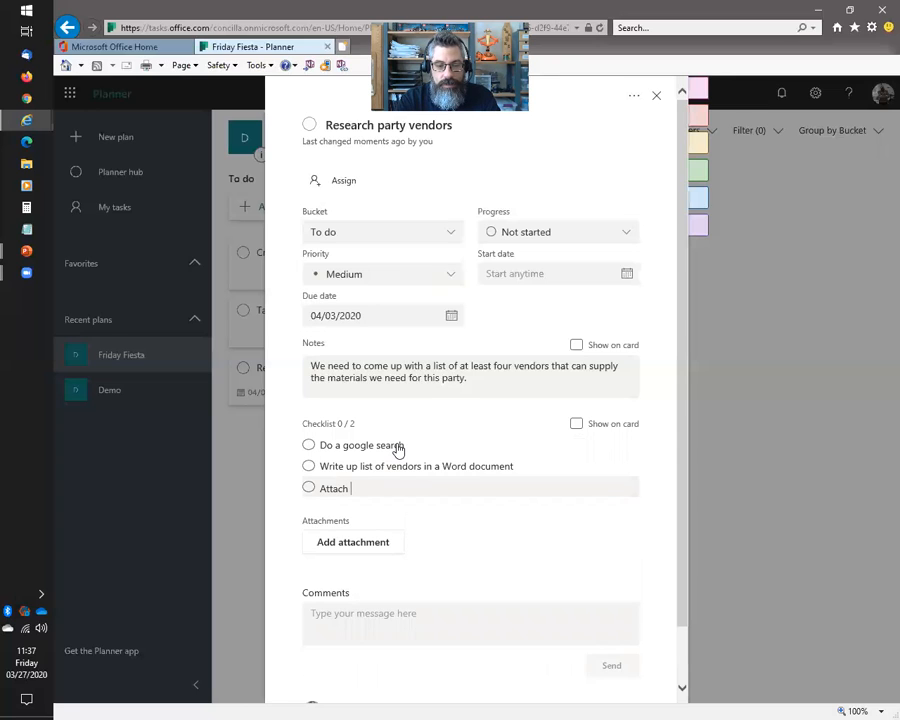
key(BackSpace)
key(BackSpace)
key(BackSpace)
text(cumen)
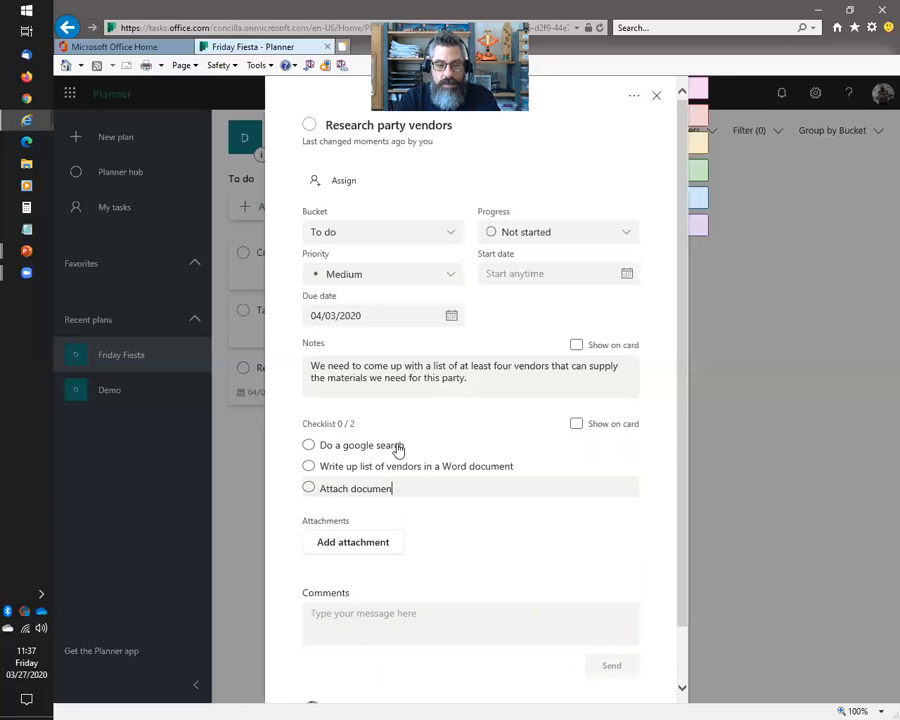
text(t to this task)
key(Return)
- Add a fourth checklist item asking to let the named organizer "know when we're done"
text(L)
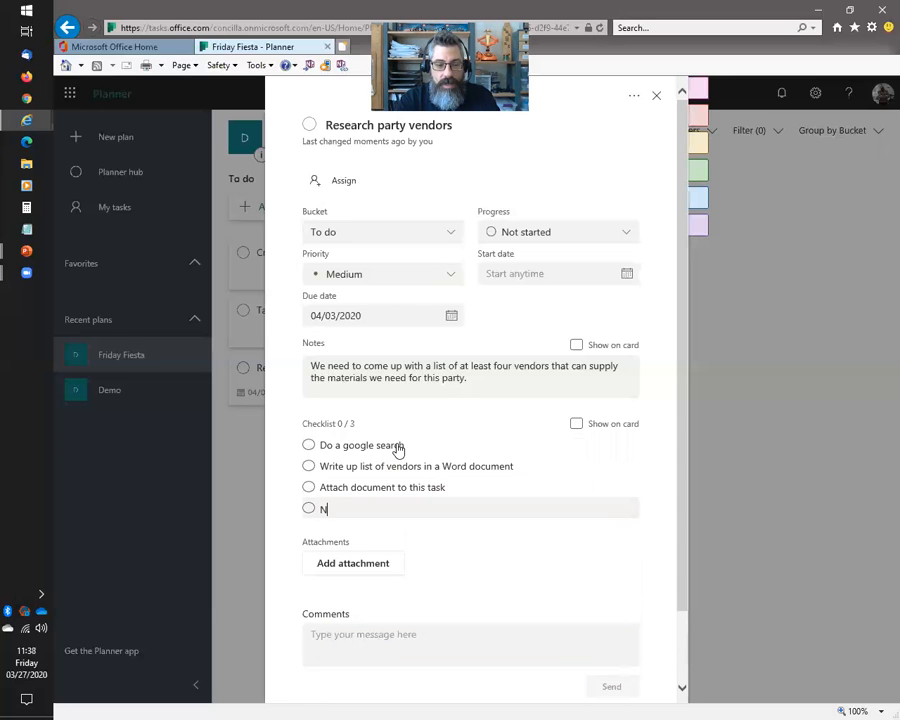
text(et Scott)
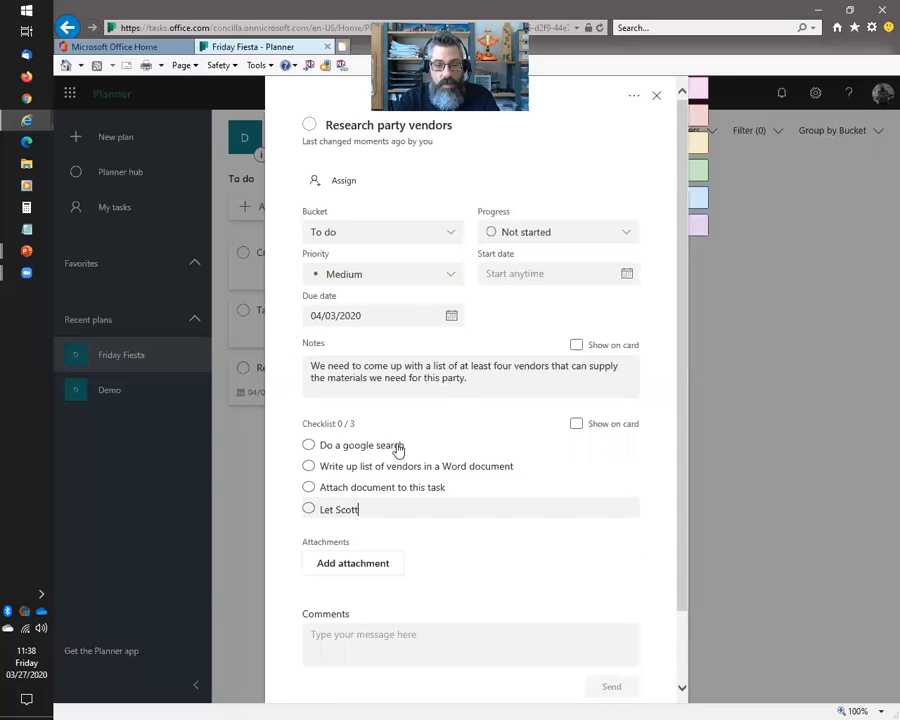
text( know when we're done)
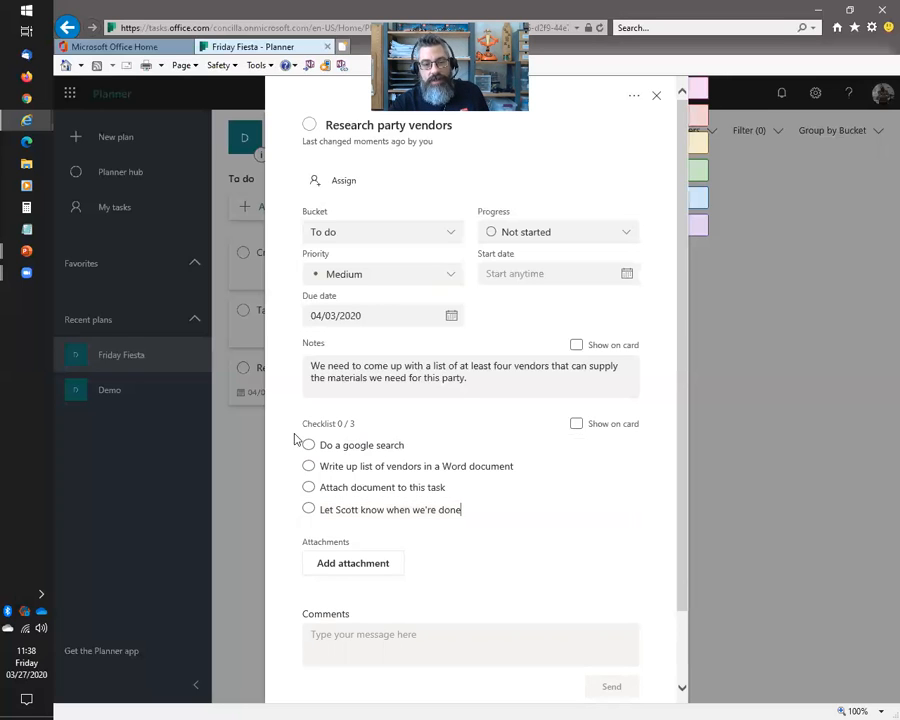
key(Return)
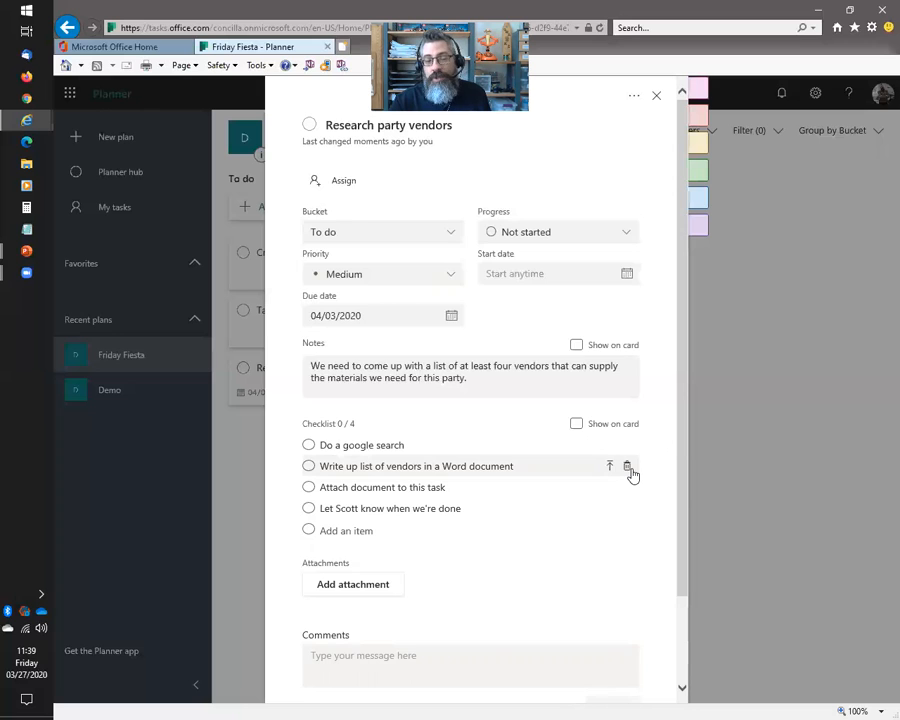
- Examine the file, link and SharePoint attachment options of the task, including the form for adding a link
scroll(518, 484, down, 2)
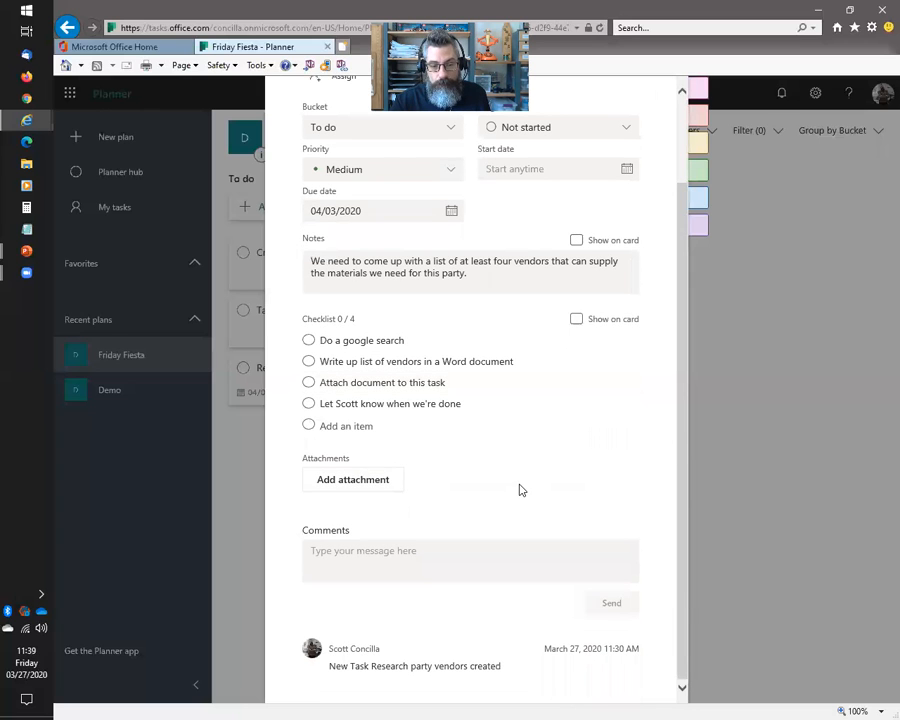
click(392, 485)
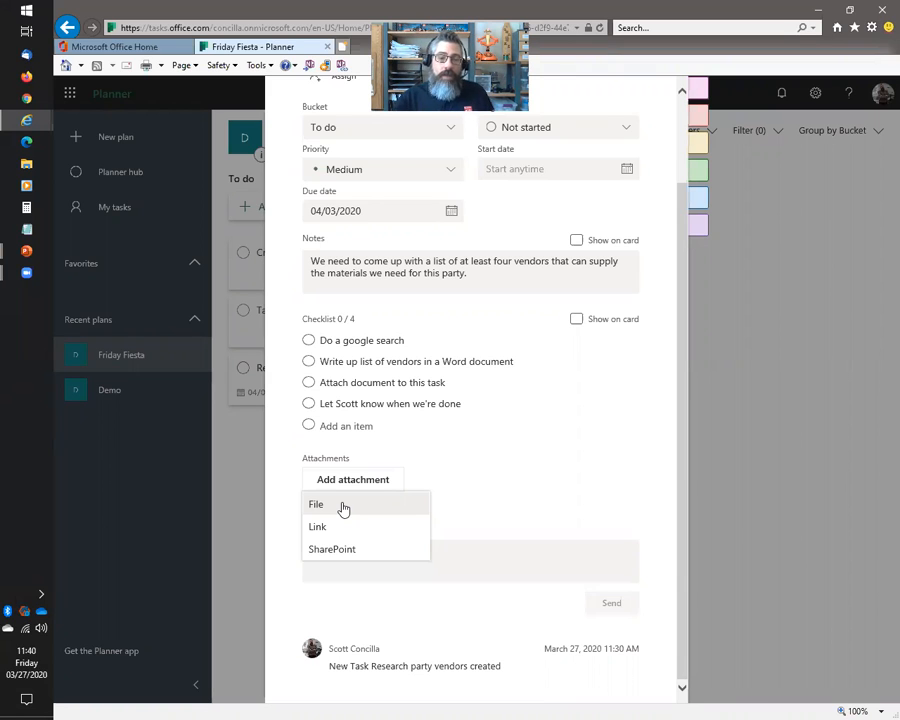
click(330, 528)
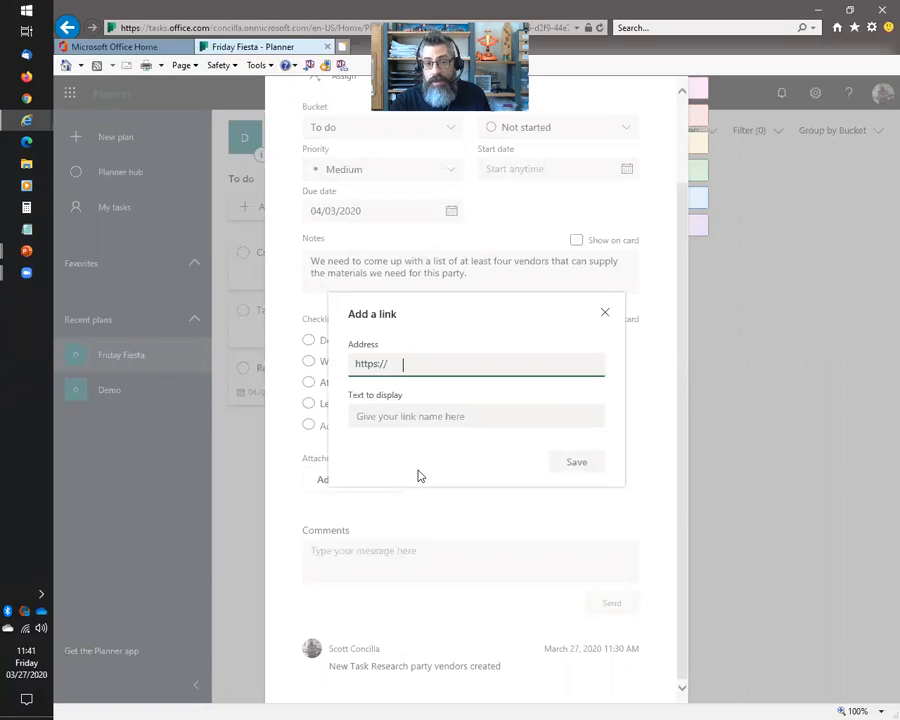
click(346, 494)
click(341, 482)
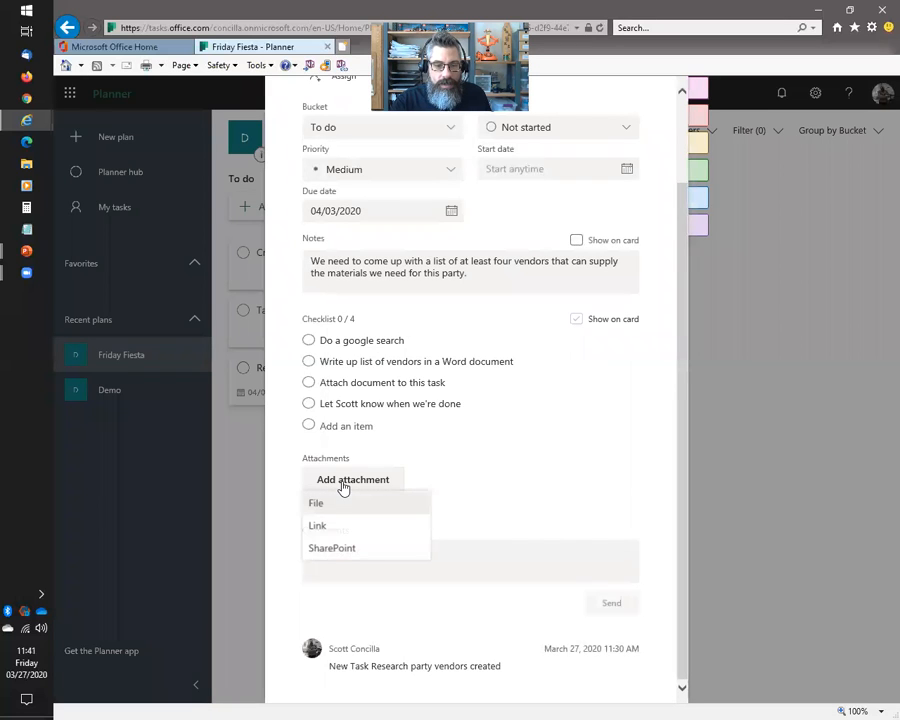
click(344, 549)
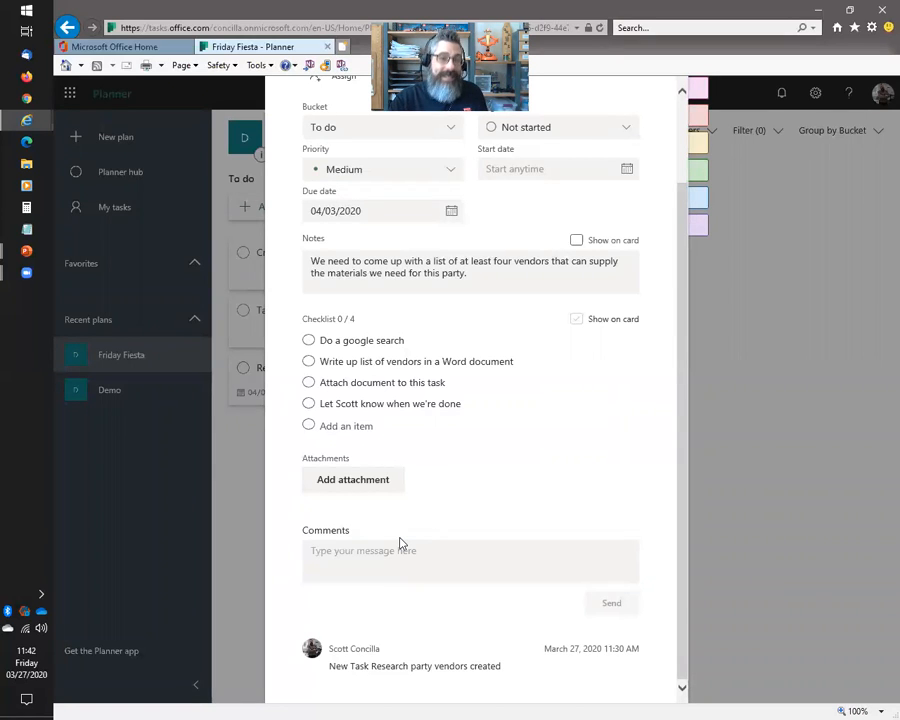
- Post a comment on the task reading "Get a move on! We need to get started ASAP!"
click(396, 551)
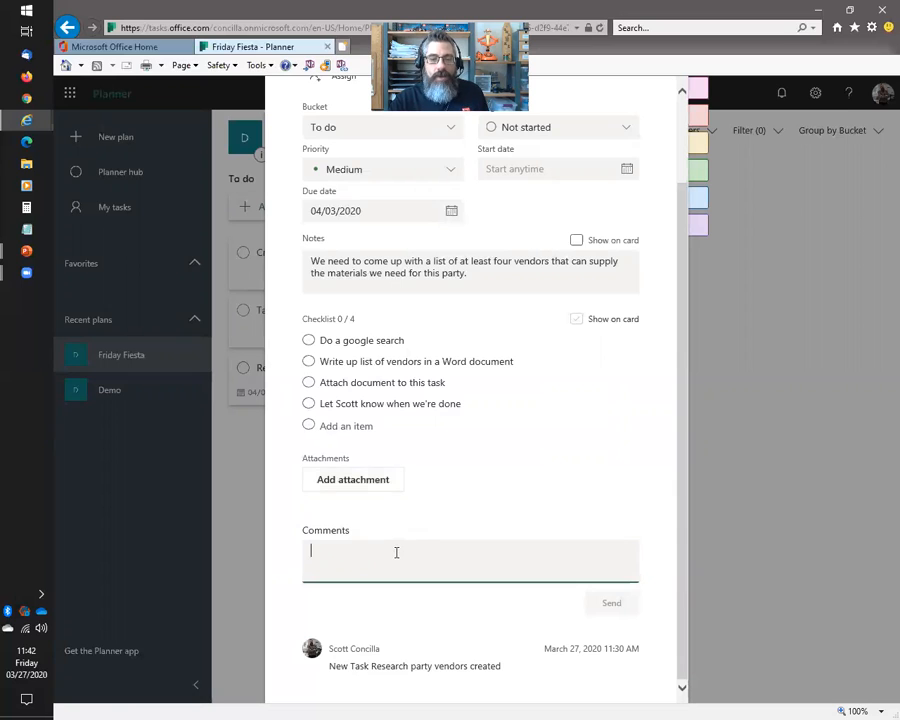
click(287, 584)
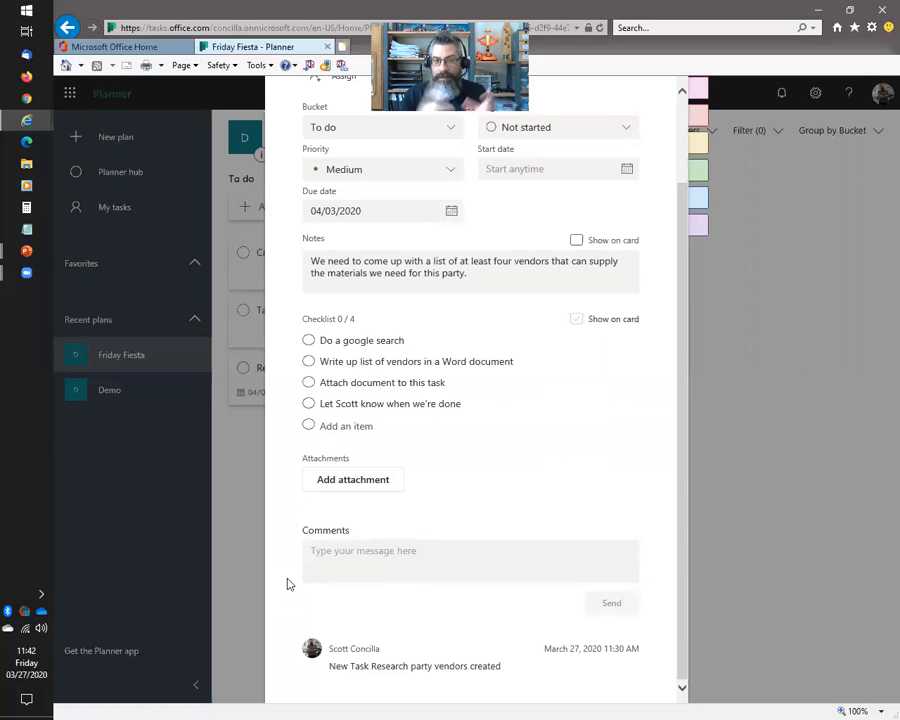
click(354, 566)
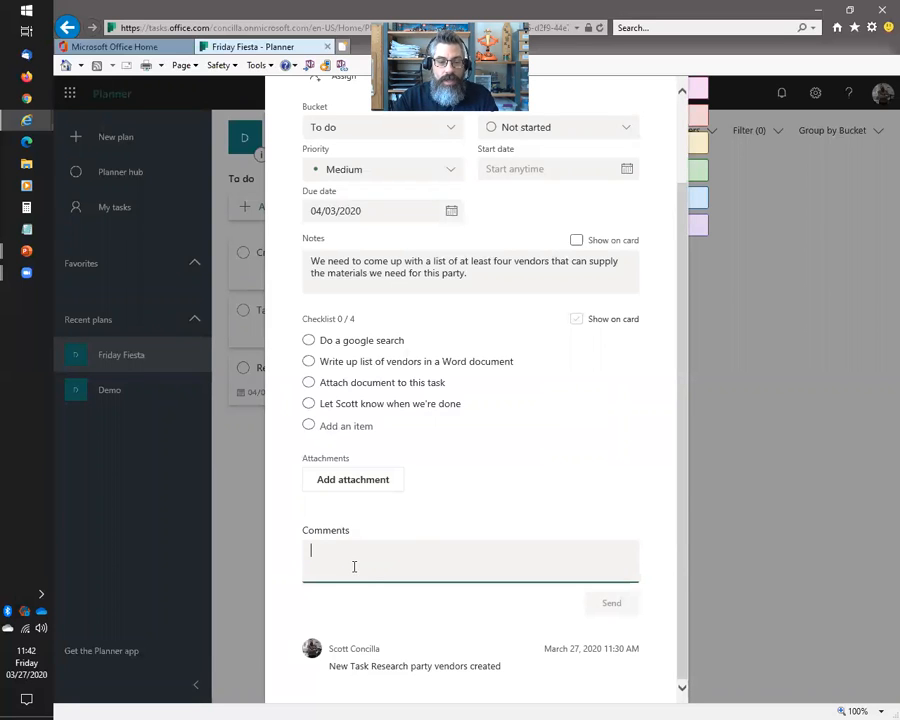
text(Get a move on! We need to get started ASAOP)
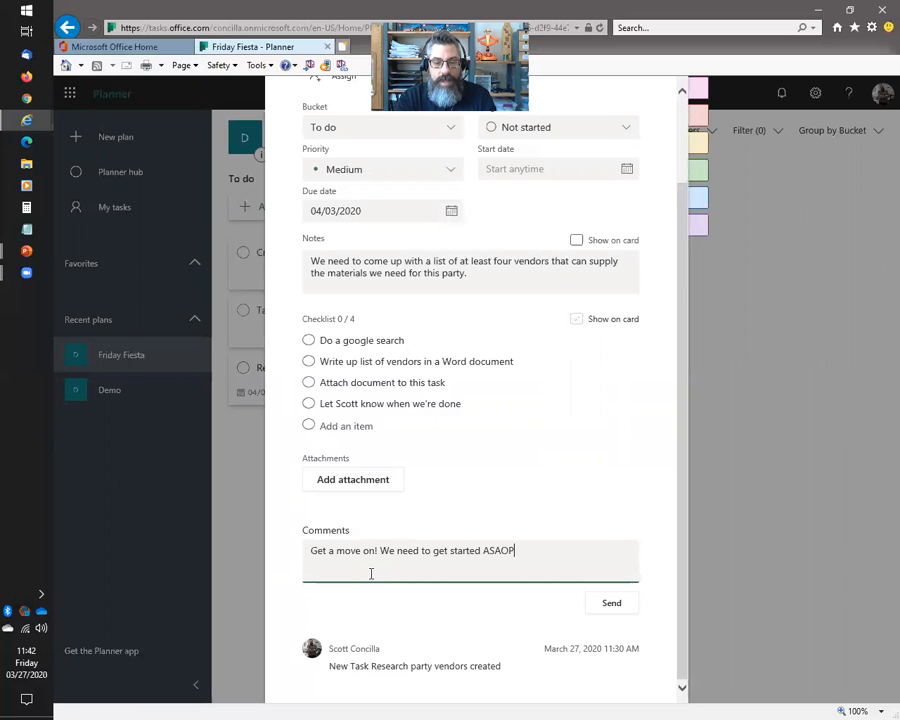
key(BackSpace)
key(BackSpace)
text(P~!)
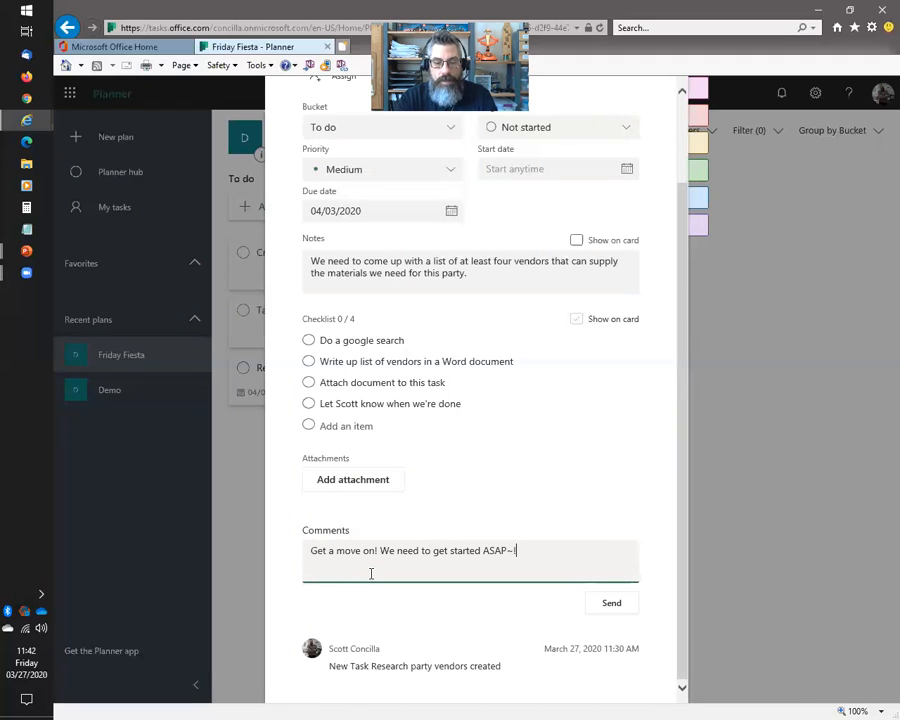
key(BackSpace)
key(BackSpace)
text(!)
click(595, 614)
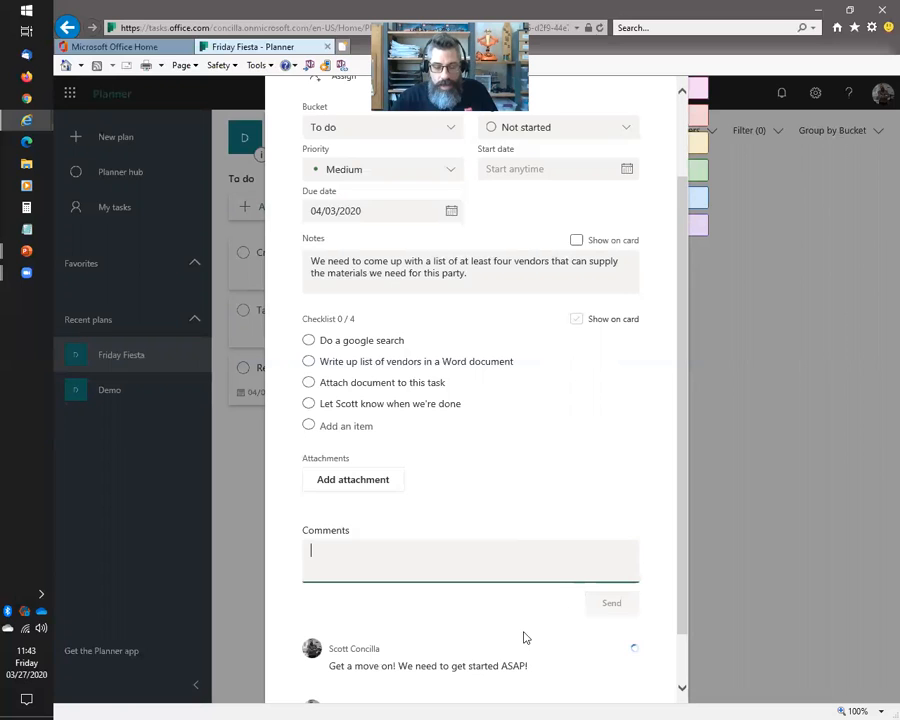
scroll(486, 510, down, 1)
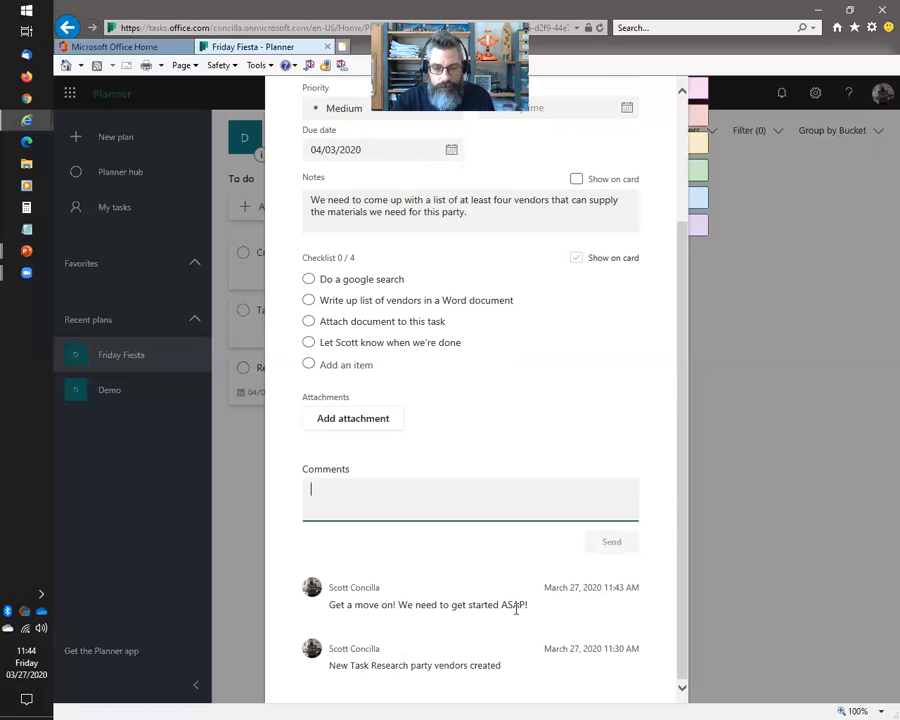
scroll(515, 640, up, 3)
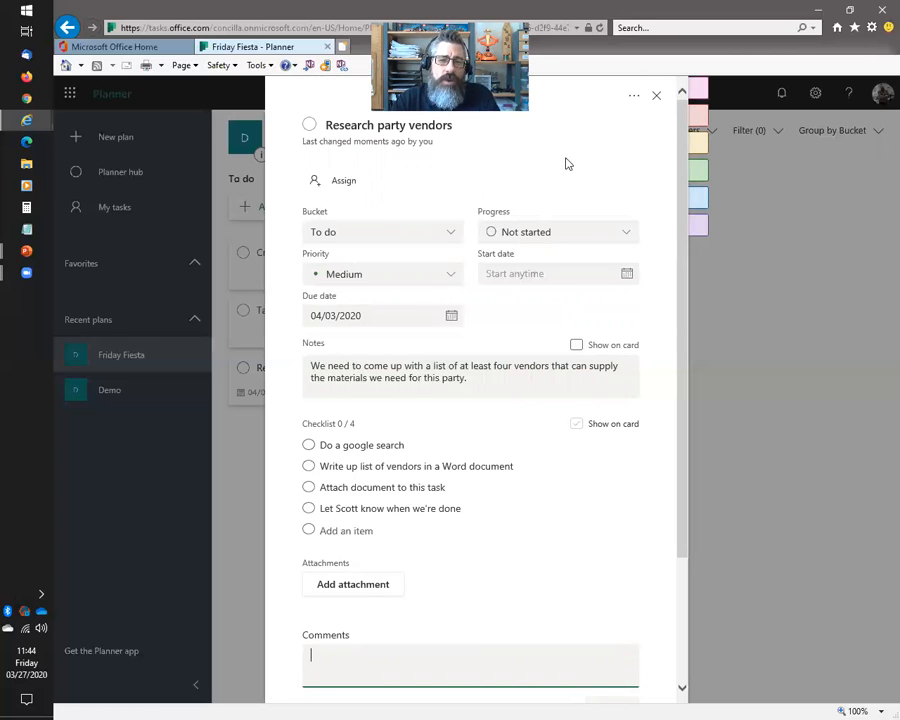
click(634, 96)
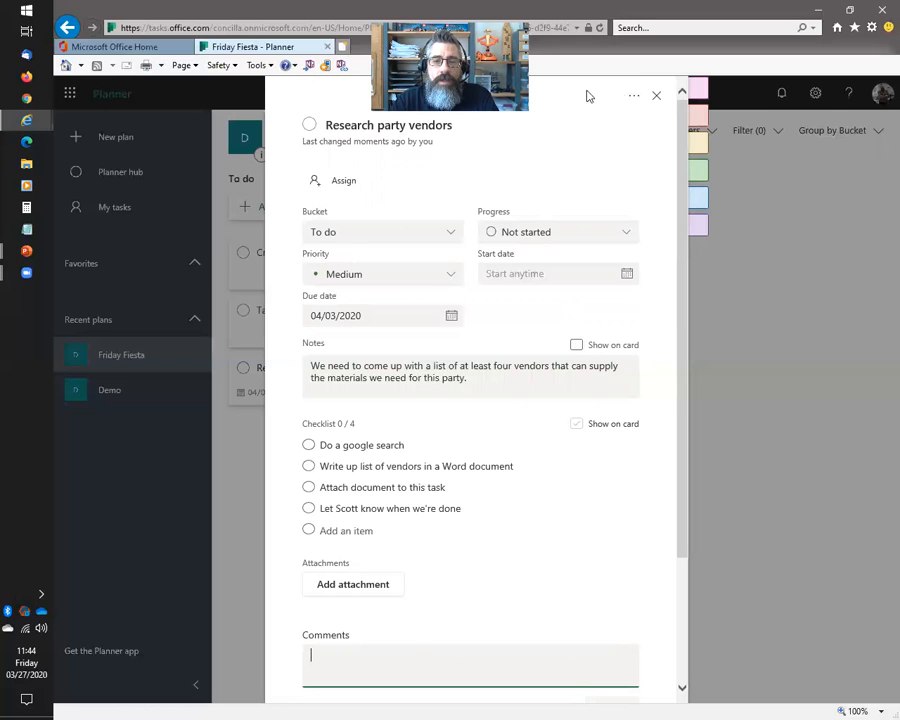
click(588, 91)
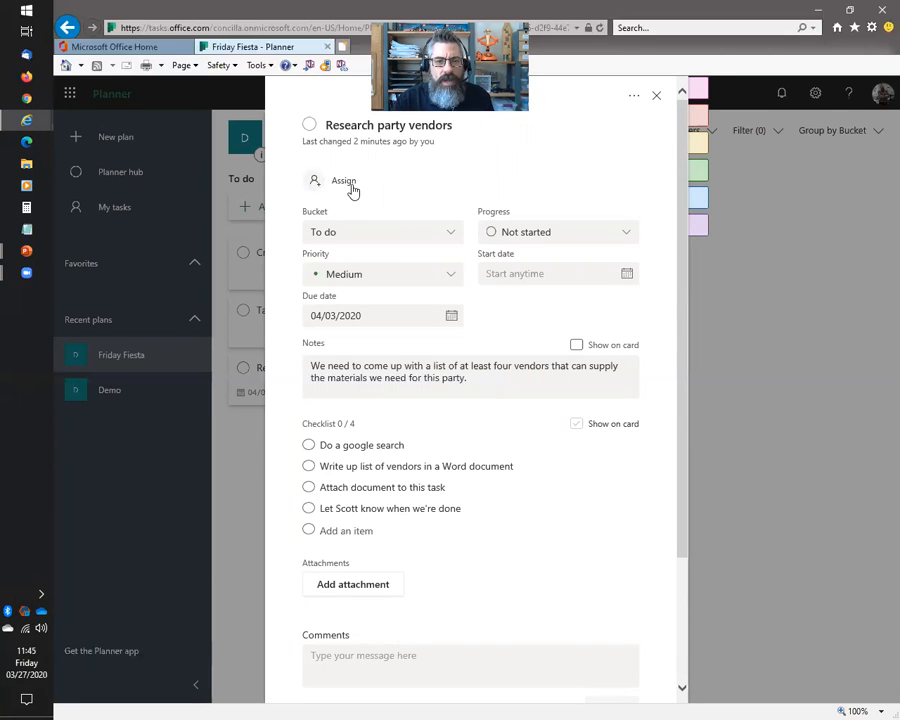
- Assign the "Research party vendors" task to the Student01 Training account
click(350, 186)
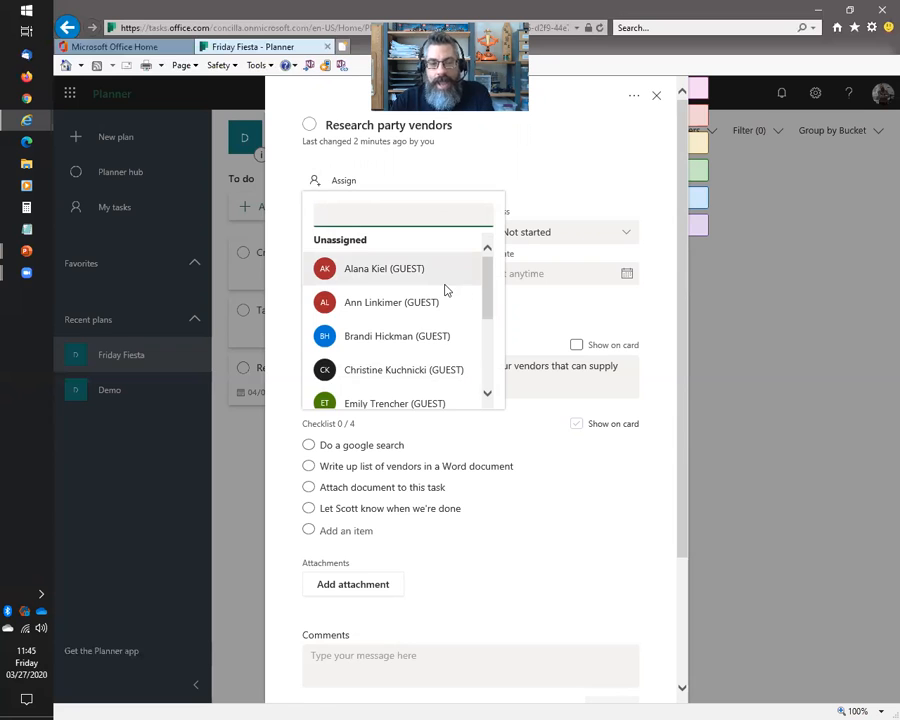
scroll(446, 290, down, 1)
scroll(446, 290, down, 2)
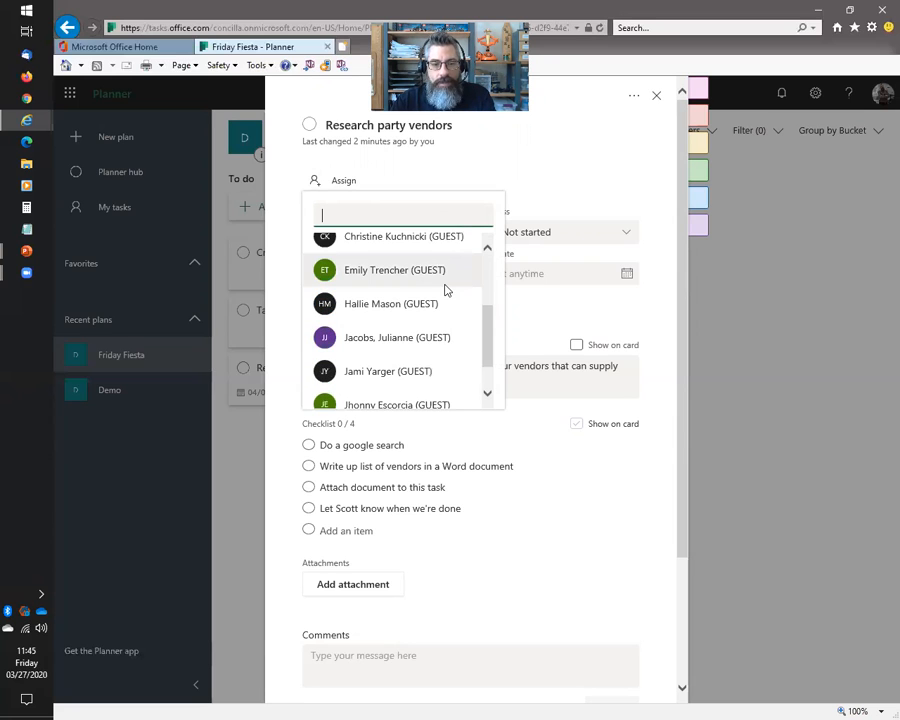
scroll(446, 290, down, 1)
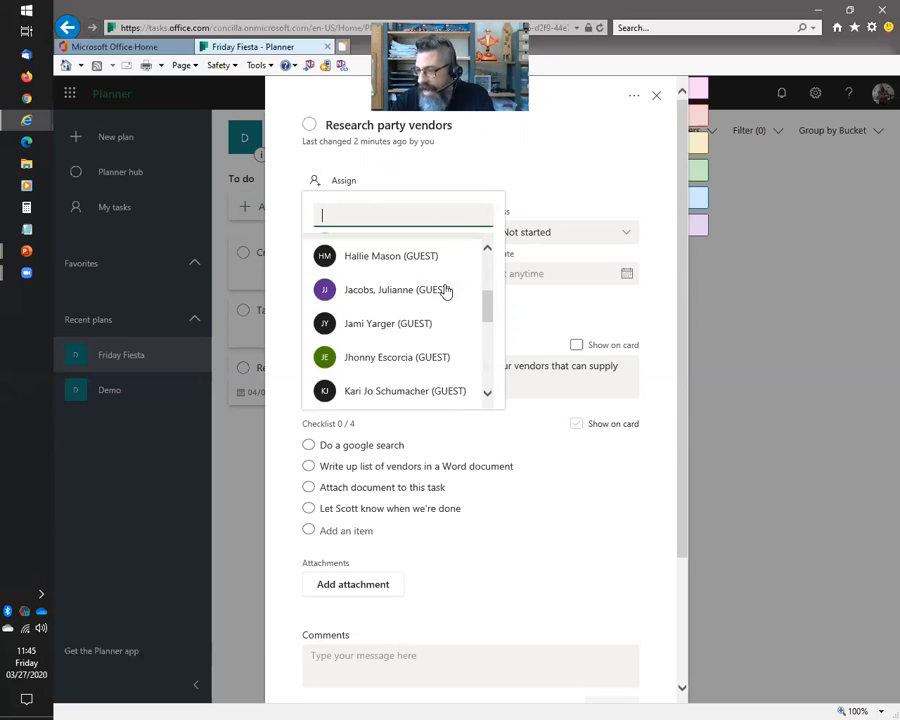
scroll(446, 290, down, 1)
scroll(446, 291, down, 2)
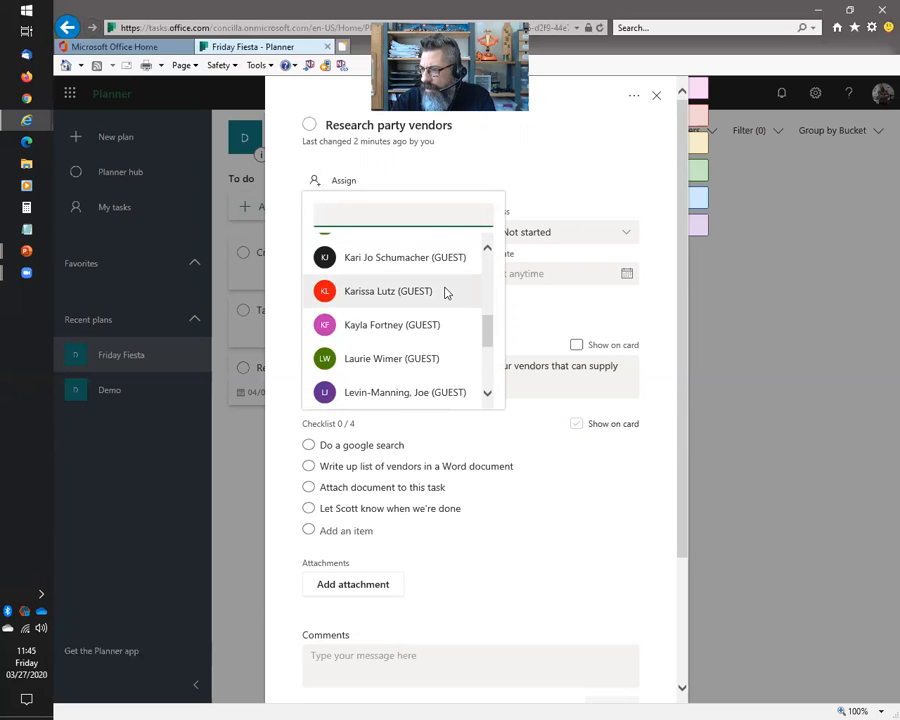
scroll(446, 293, down, 1)
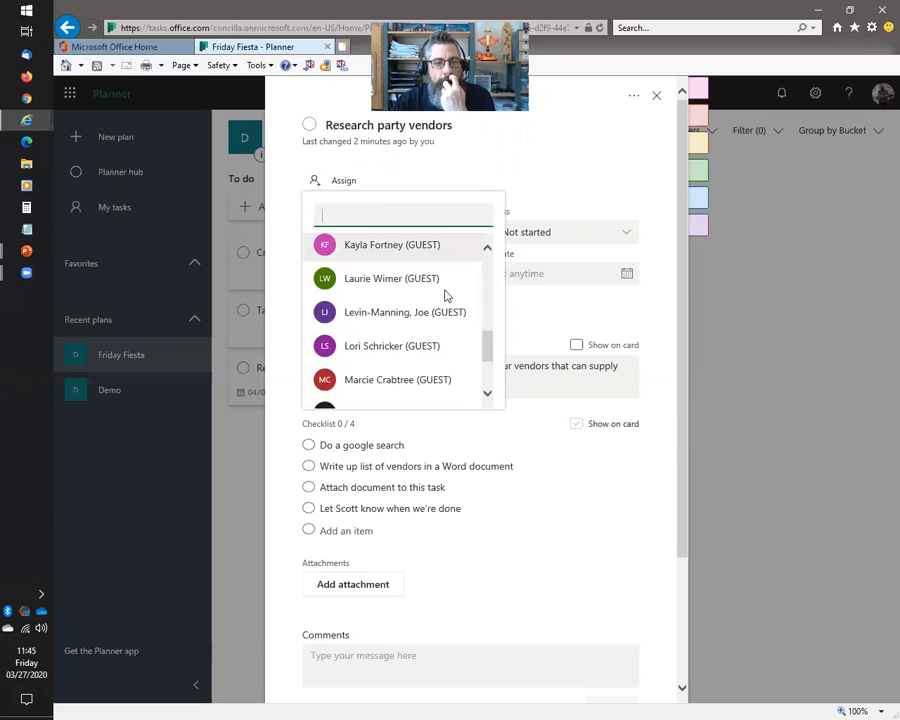
scroll(446, 296, down, 3)
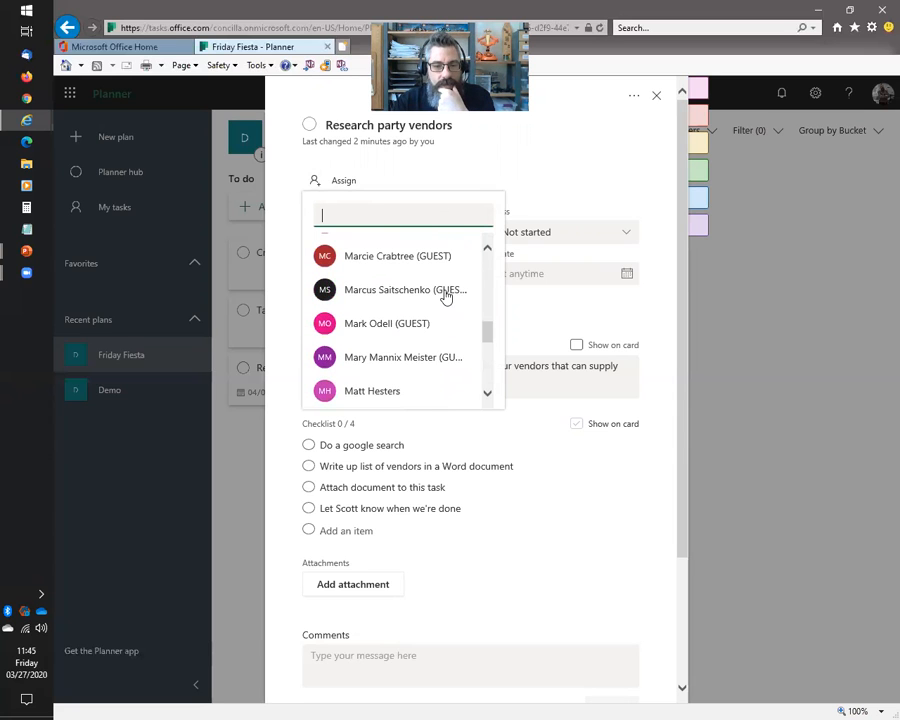
scroll(447, 310, down, 1)
scroll(447, 320, down, 2)
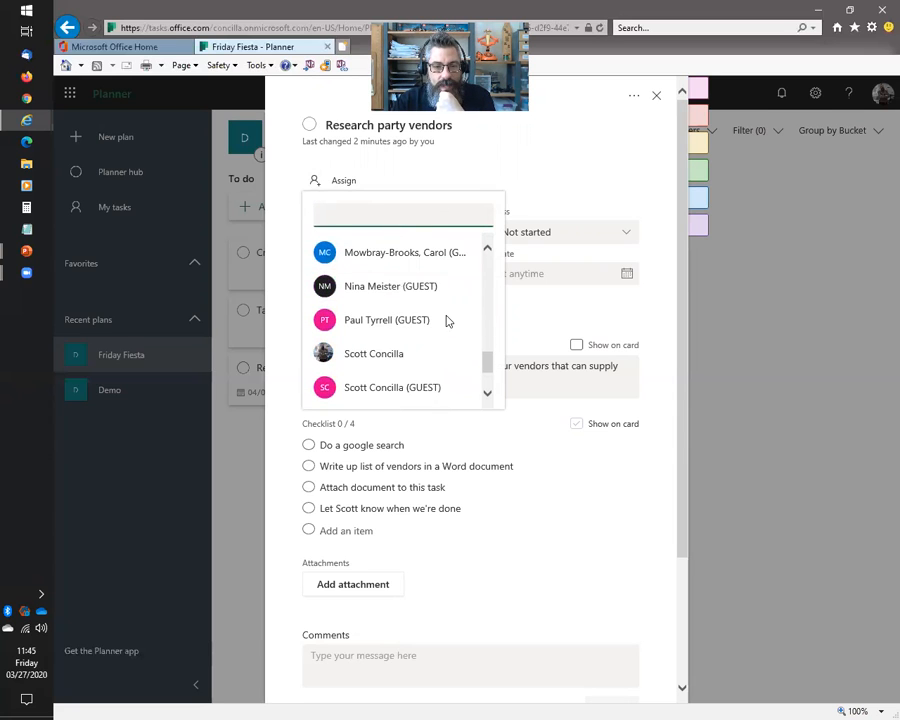
scroll(447, 320, down, 3)
scroll(447, 320, down, 5)
scroll(447, 320, down, 1)
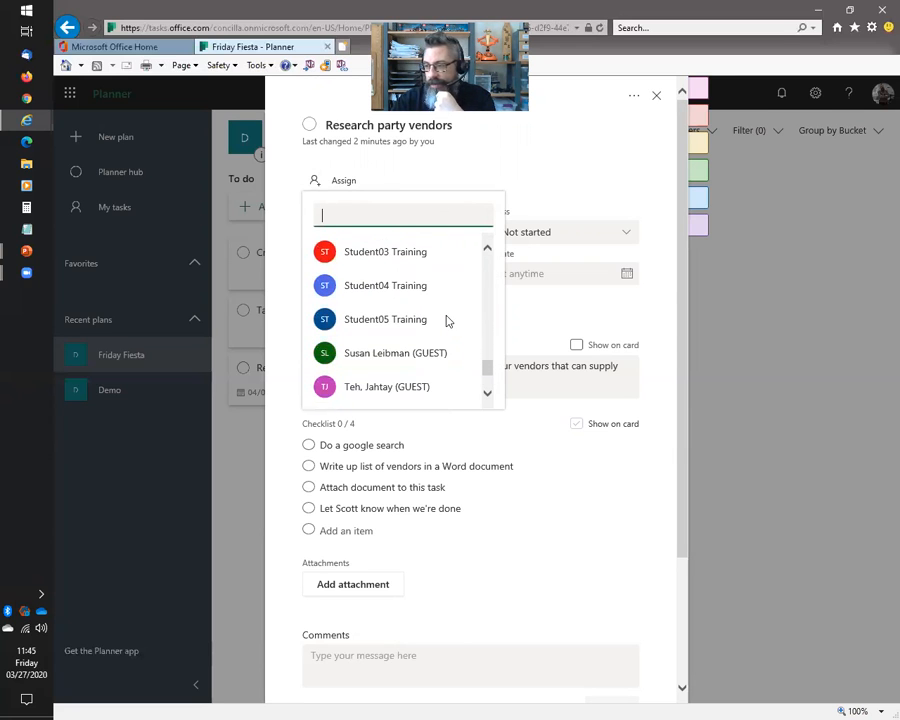
scroll(447, 320, up, 1)
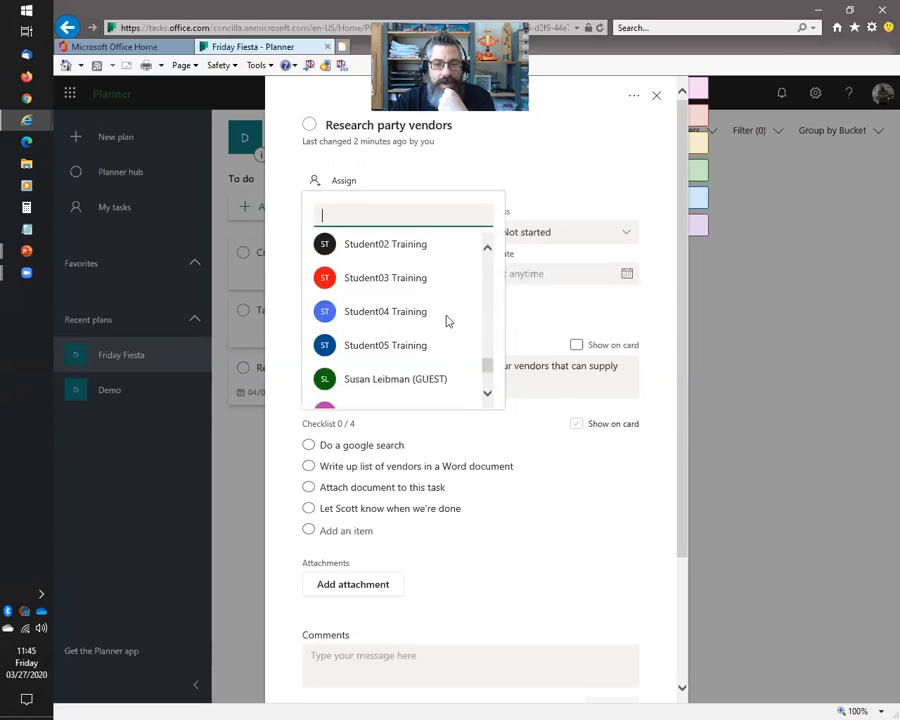
scroll(410, 272, up, 1)
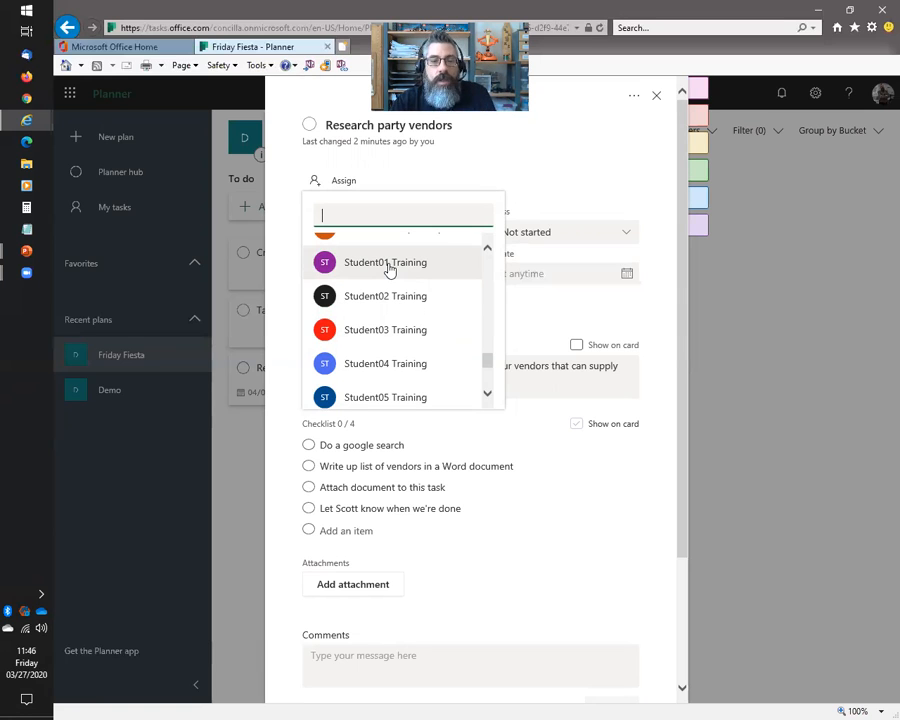
click(389, 265)
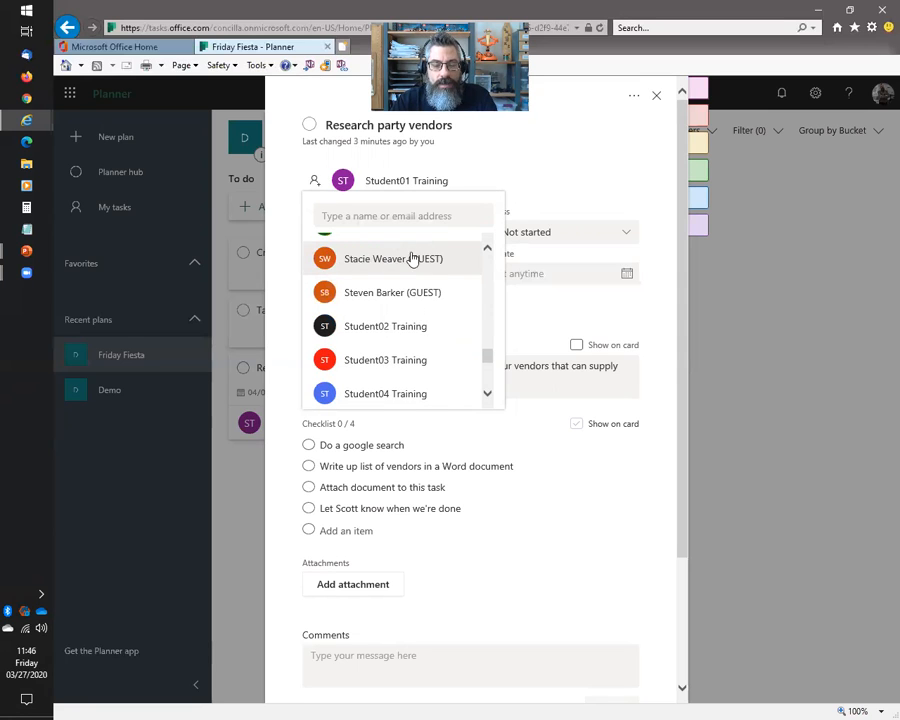
- Add the Student03 Training account as a second assignee of the "Research party vendors" task
scroll(480, 293, up, 1)
scroll(480, 293, down, 2)
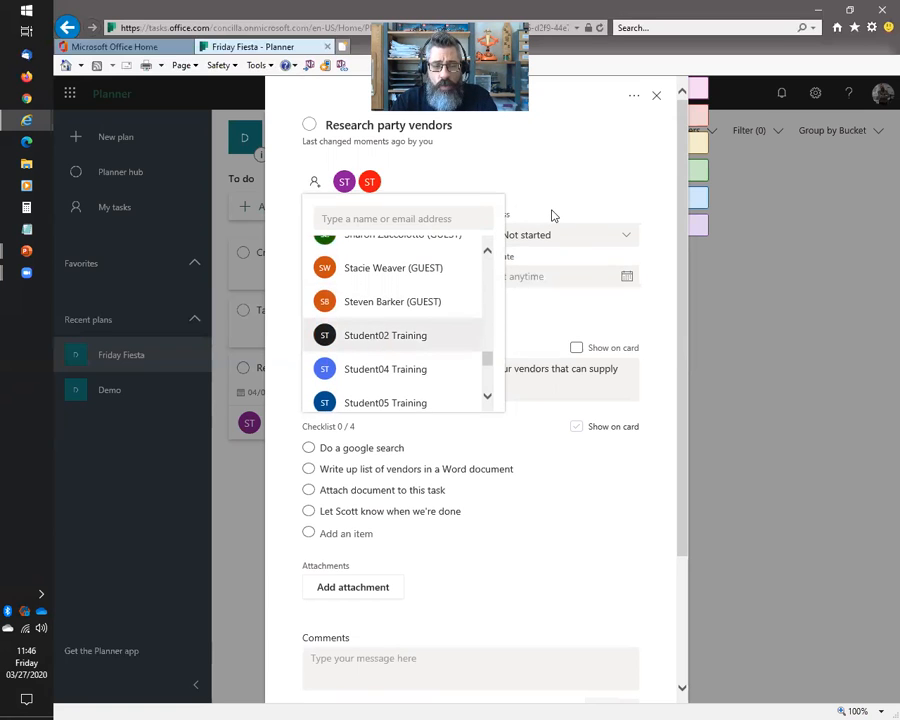
click(533, 181)
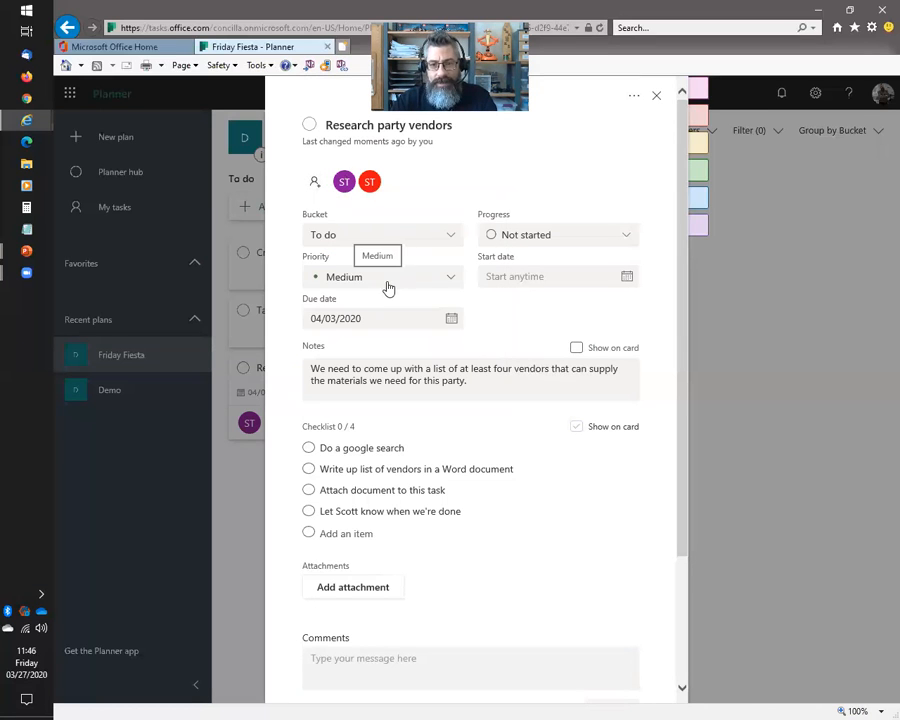
- Close the "Research party vendors" task details and return to the plan's board
scroll(573, 440, down, 3)
scroll(577, 438, up, 3)
click(656, 99)
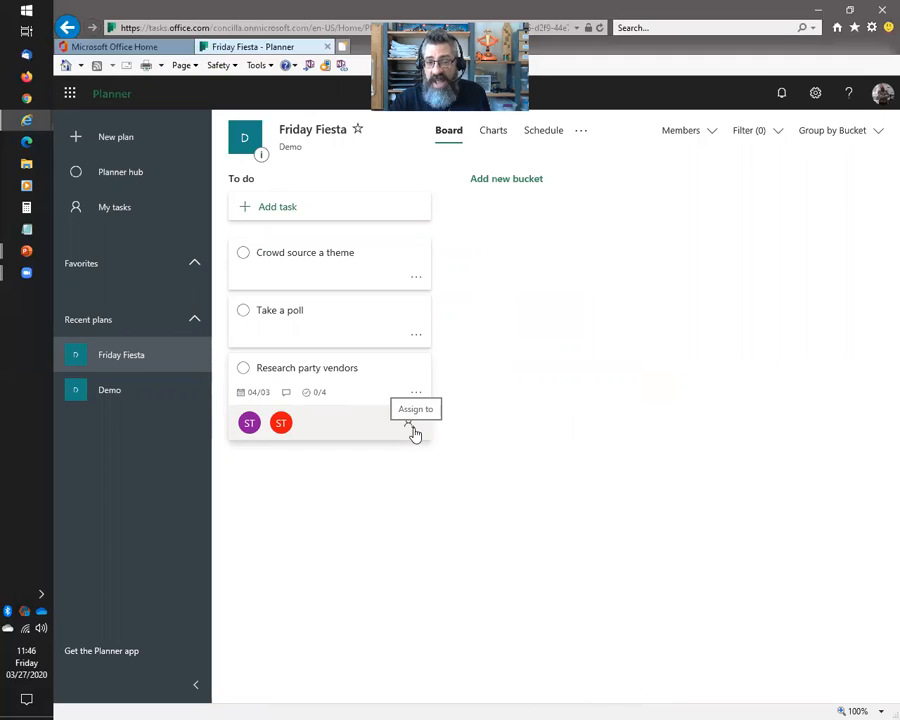
- Review the "Research party vendors" task's details and the actions its card offers, and return to the board
click(321, 395)
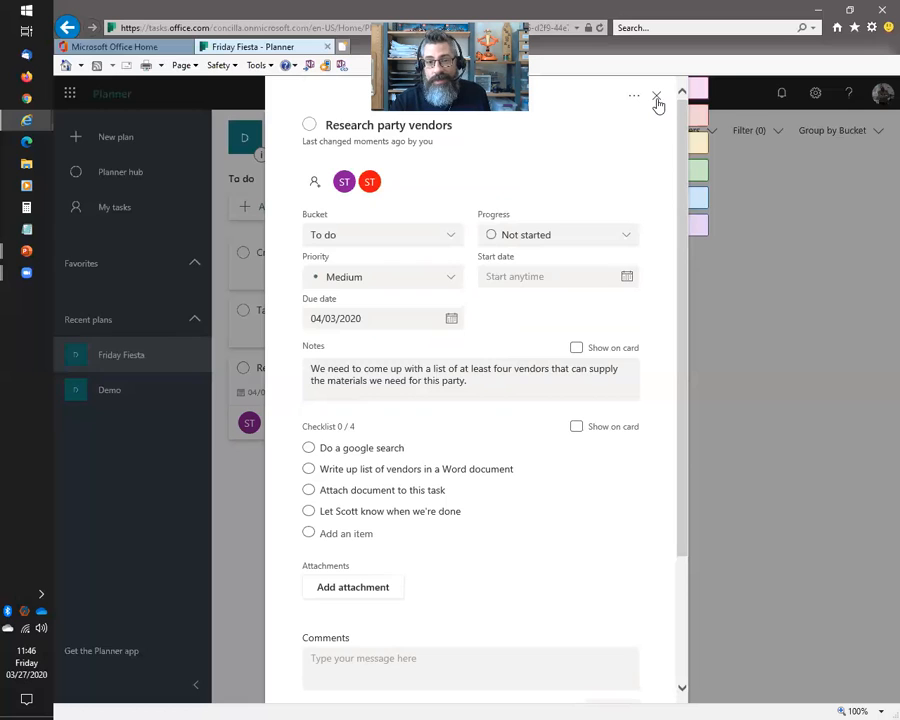
key(Escape)
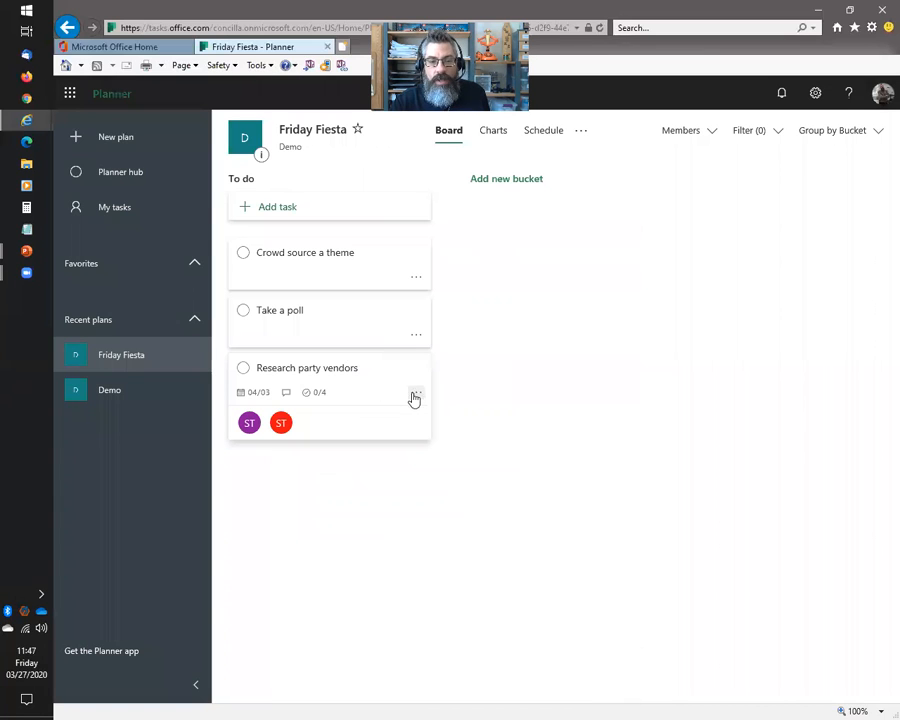
click(416, 393)
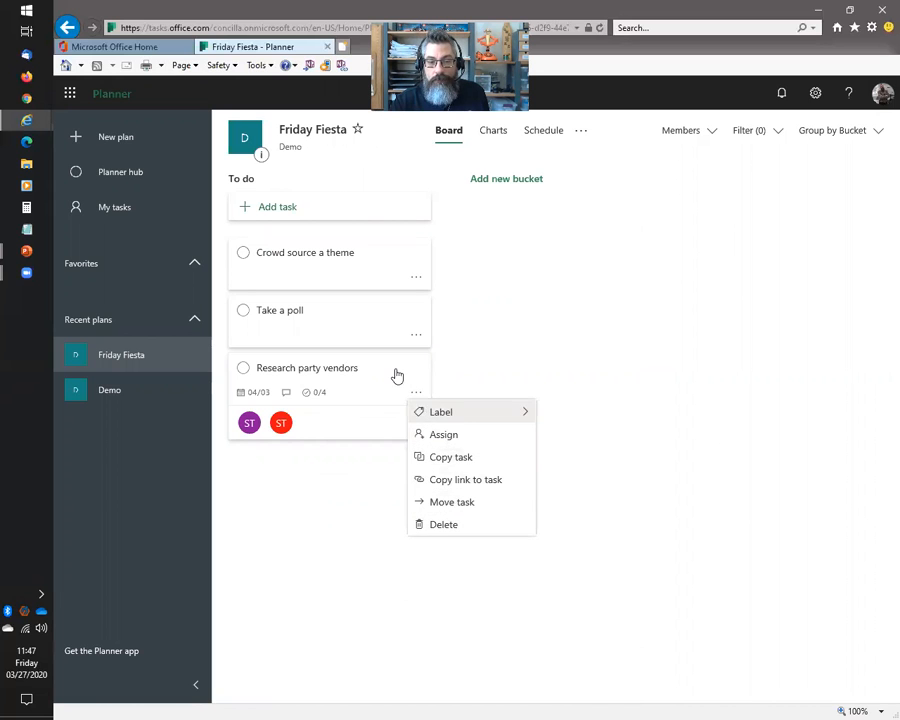
click(397, 375)
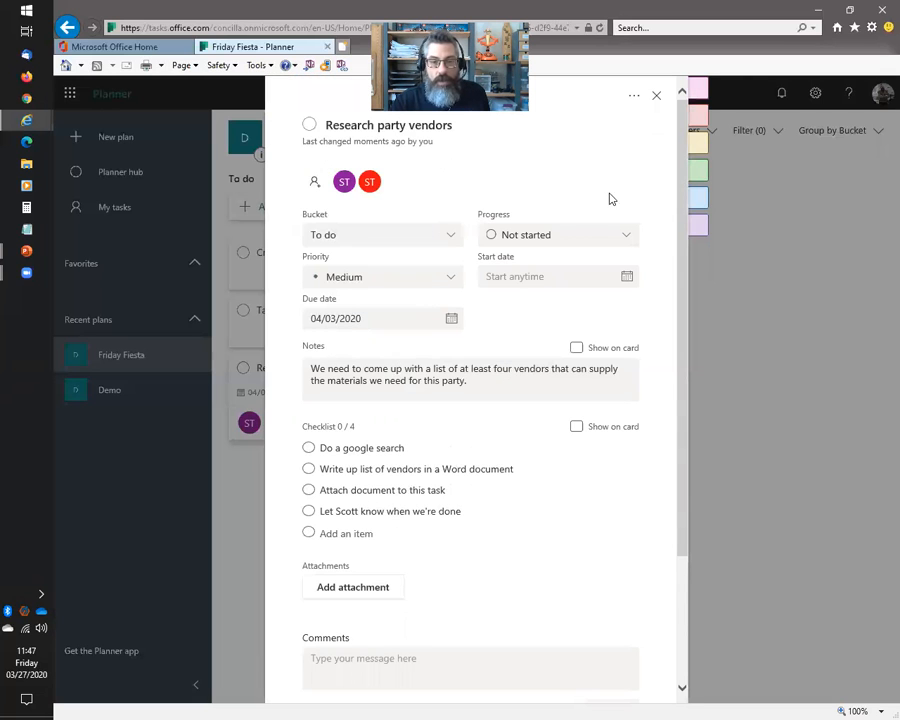
click(657, 98)
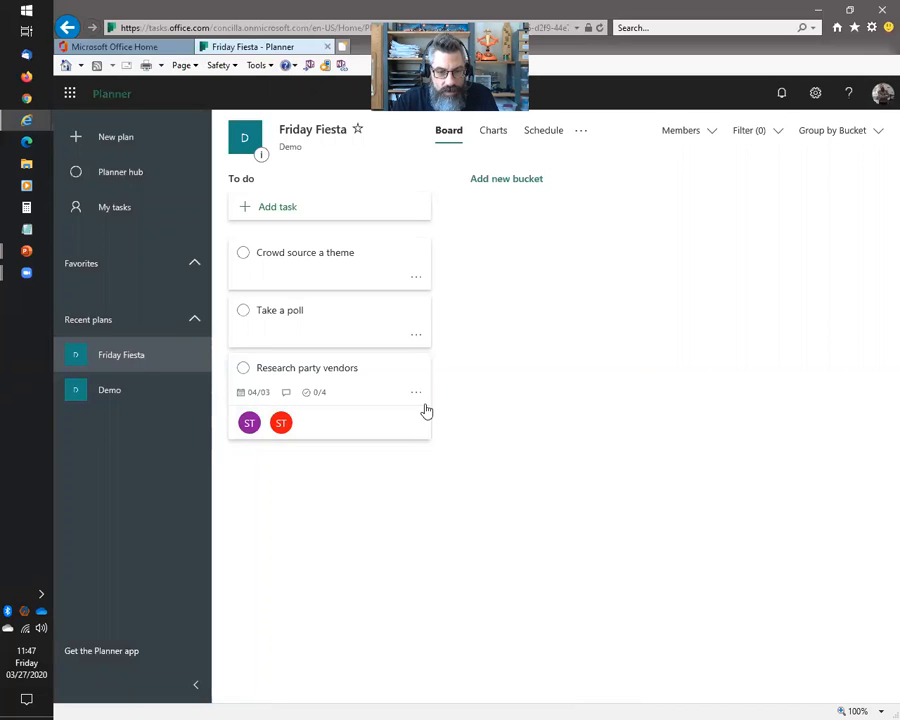
- Assign the "Take a poll" task to the Student02 Training and Student04 Training accounts
click(344, 320)
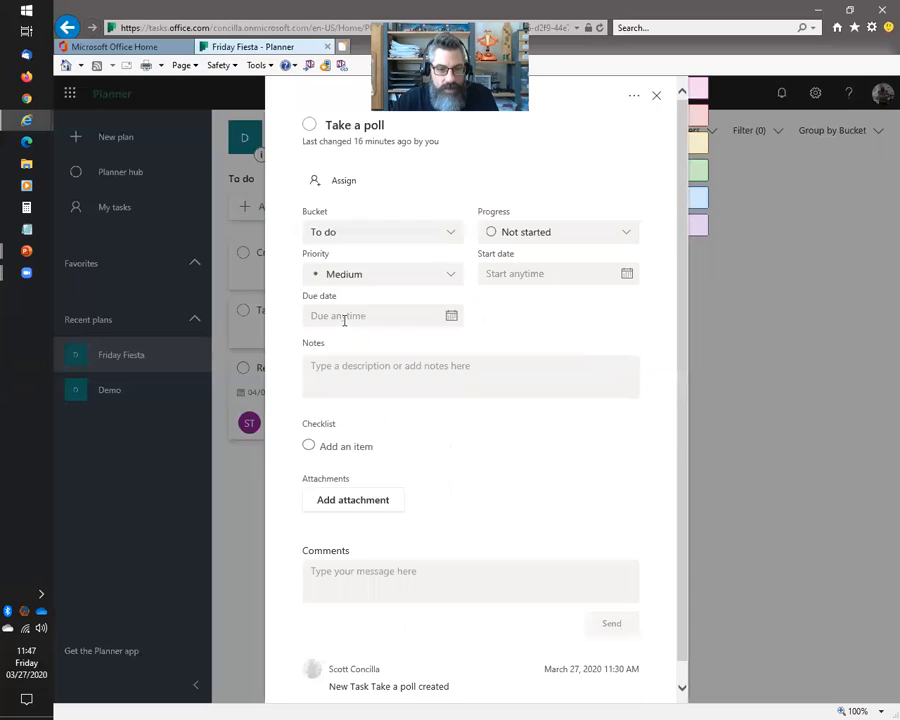
click(343, 180)
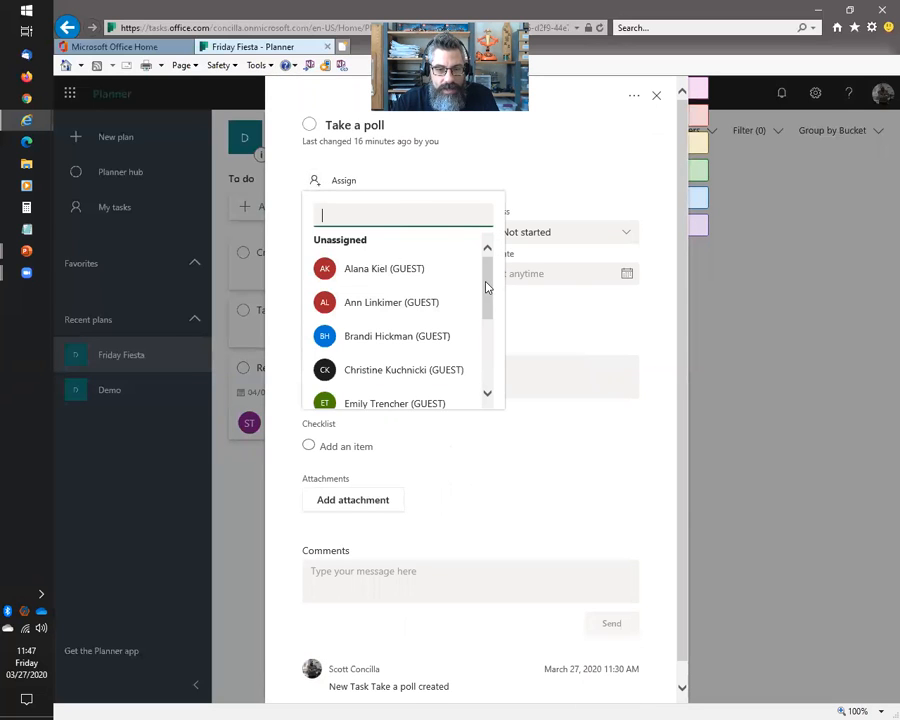
text(stu)
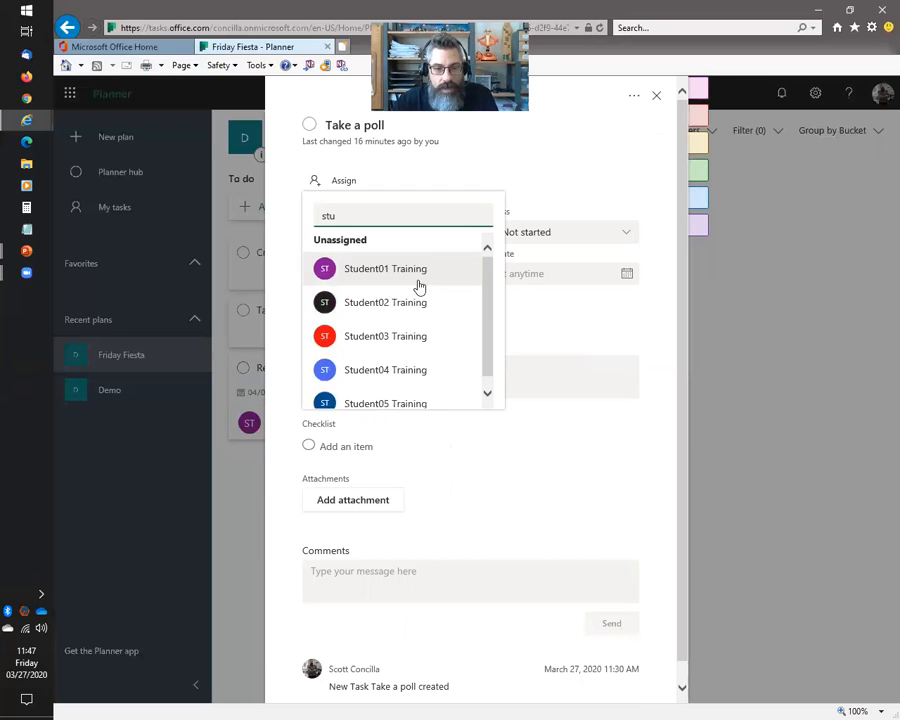
click(398, 304)
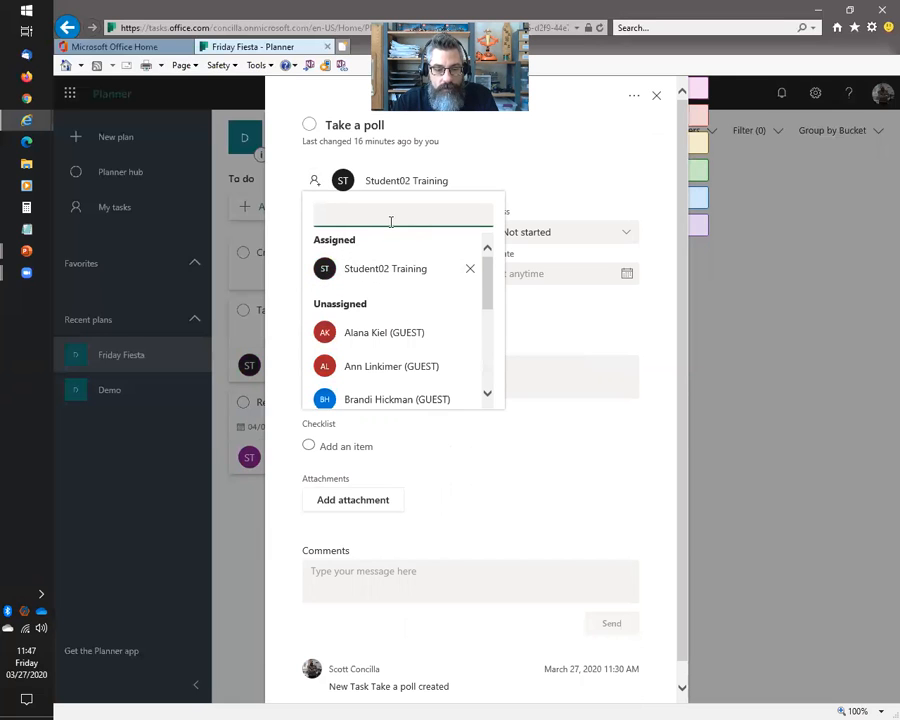
text(stu)
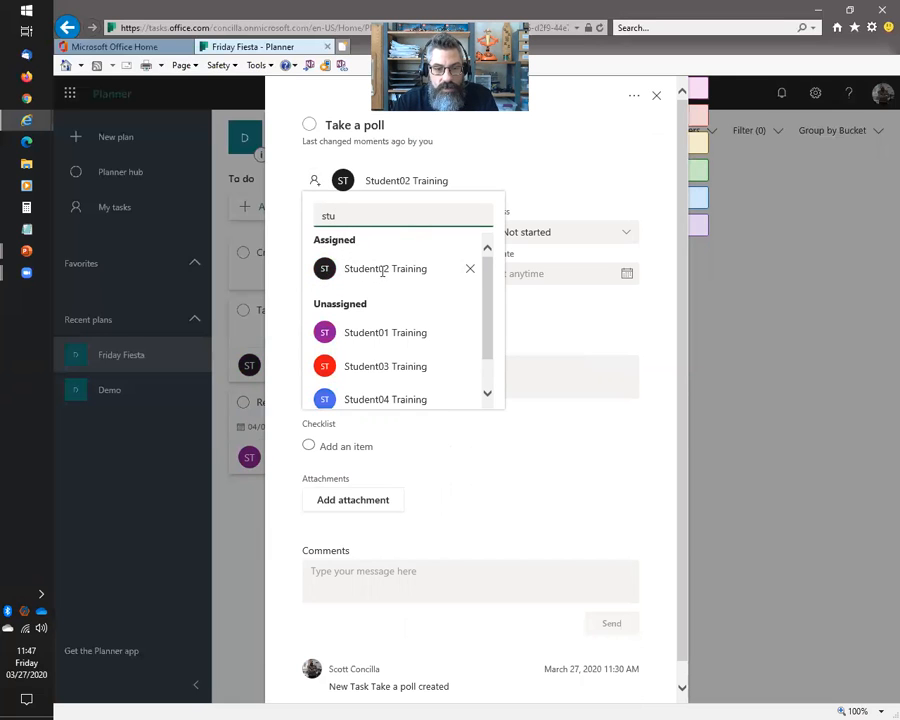
click(380, 399)
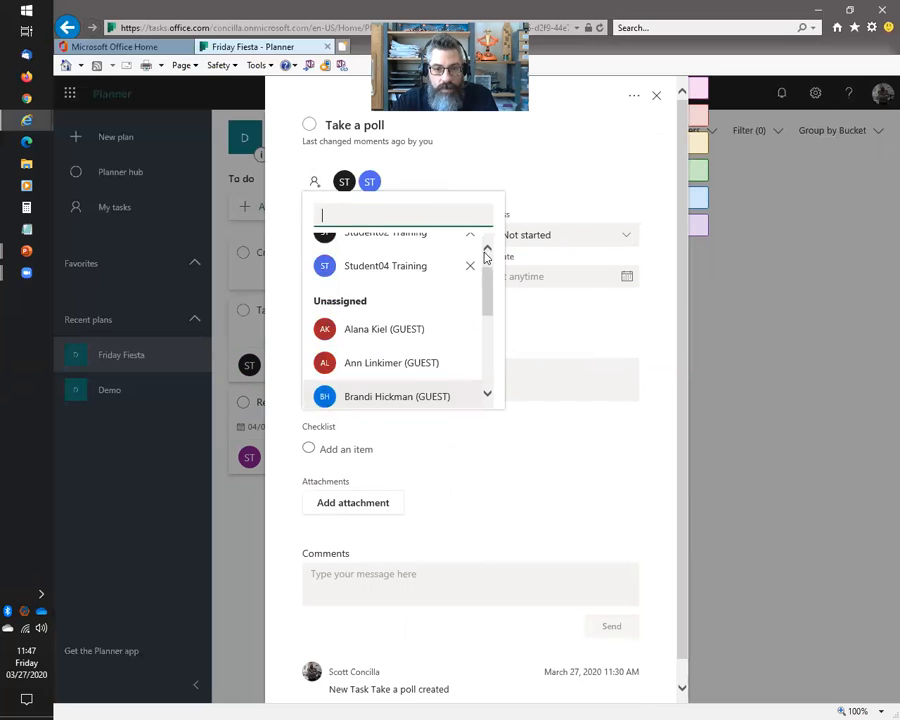
- Set the "Take a poll" task's due date to 04/09/2020 and close its details
click(597, 166)
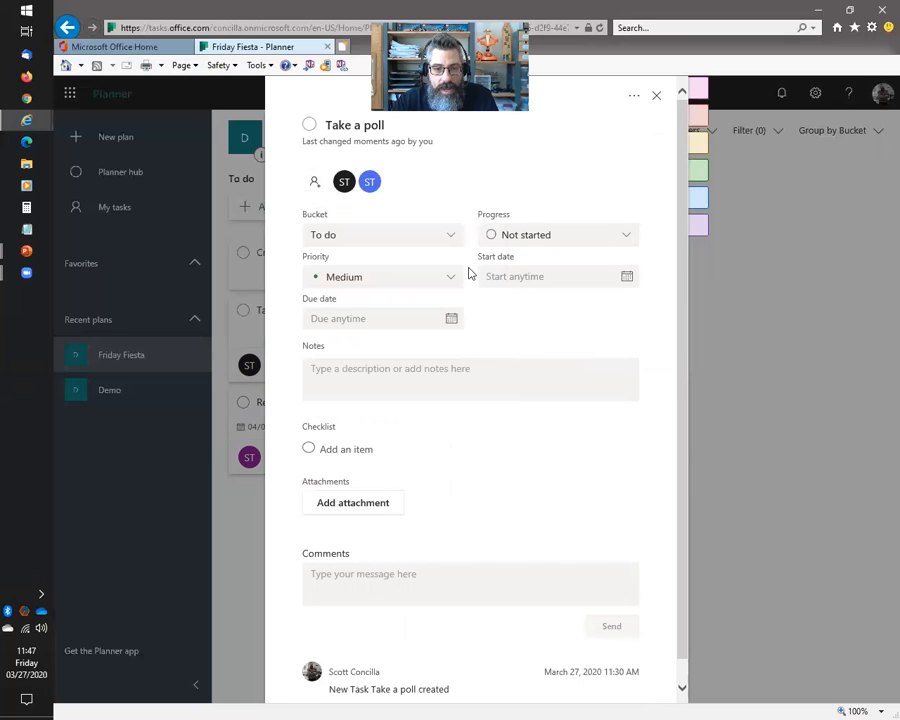
click(452, 319)
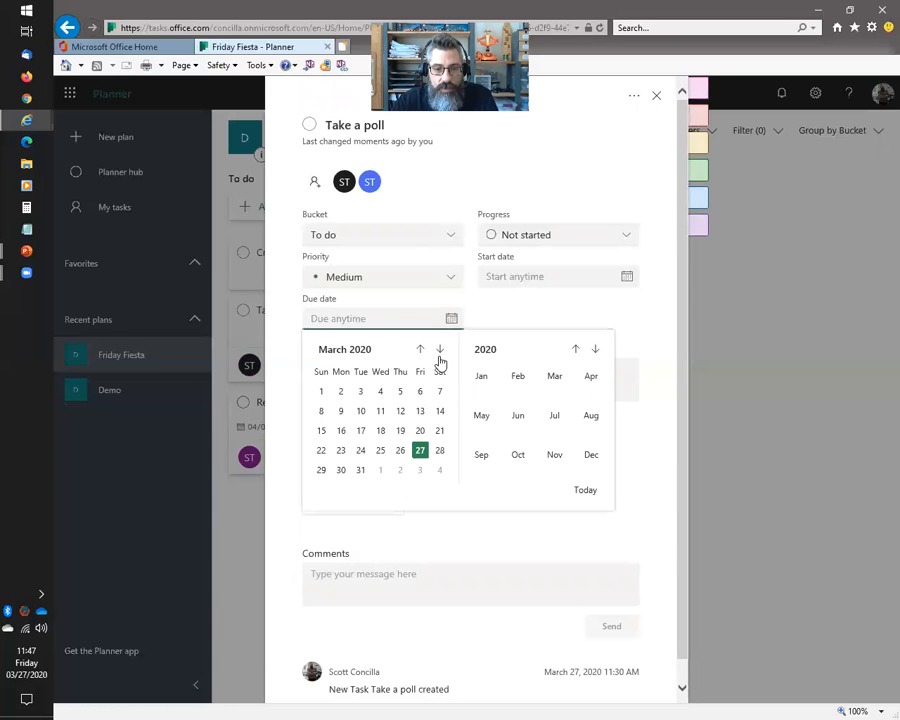
click(440, 349)
click(400, 411)
scroll(490, 488, down, 1)
scroll(498, 480, up, 1)
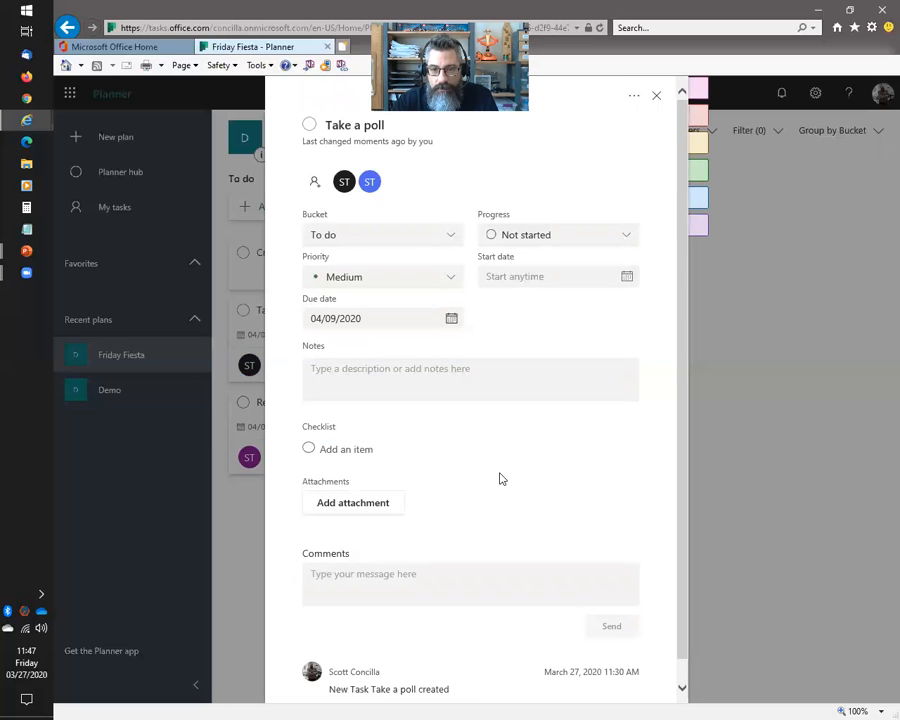
click(656, 96)
- Open the "Crowd source a theme" task and assign it to the Student01, Student02 and Student03 Training accounts
click(418, 280)
click(370, 281)
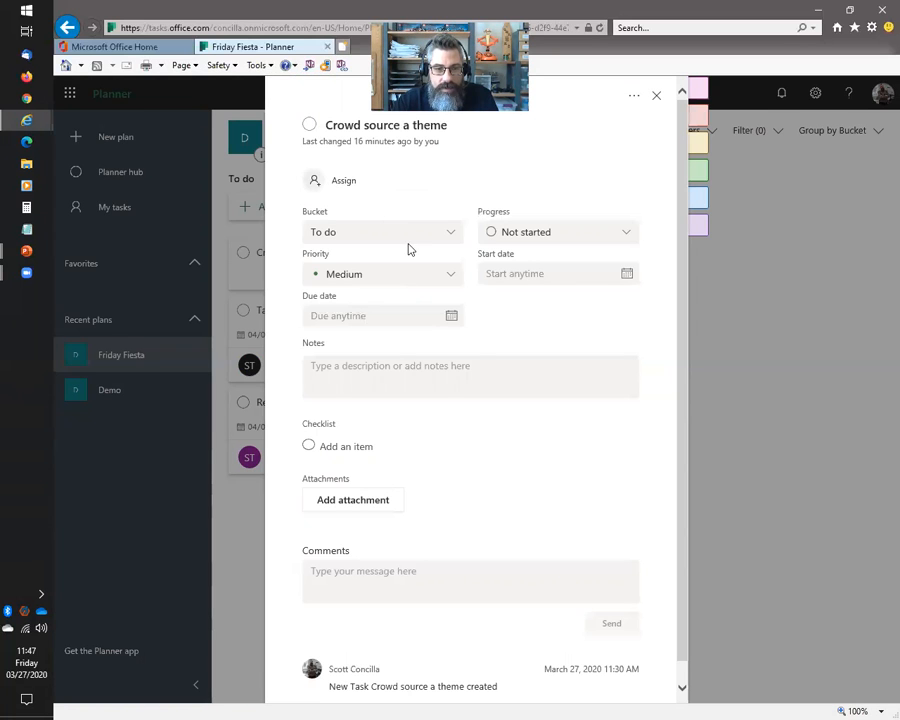
click(415, 182)
text(stu)
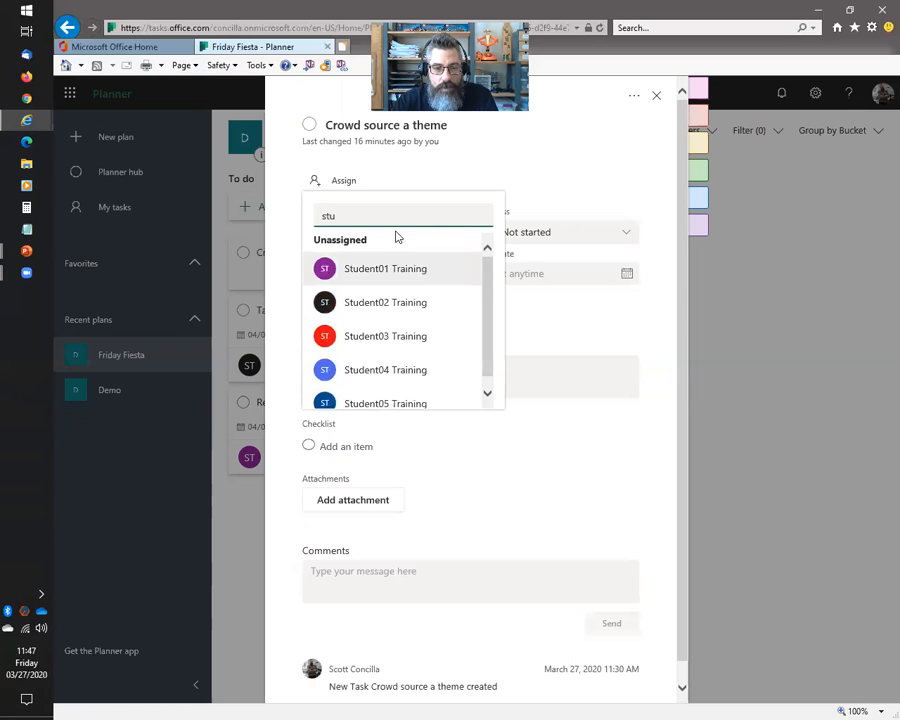
key(Return)
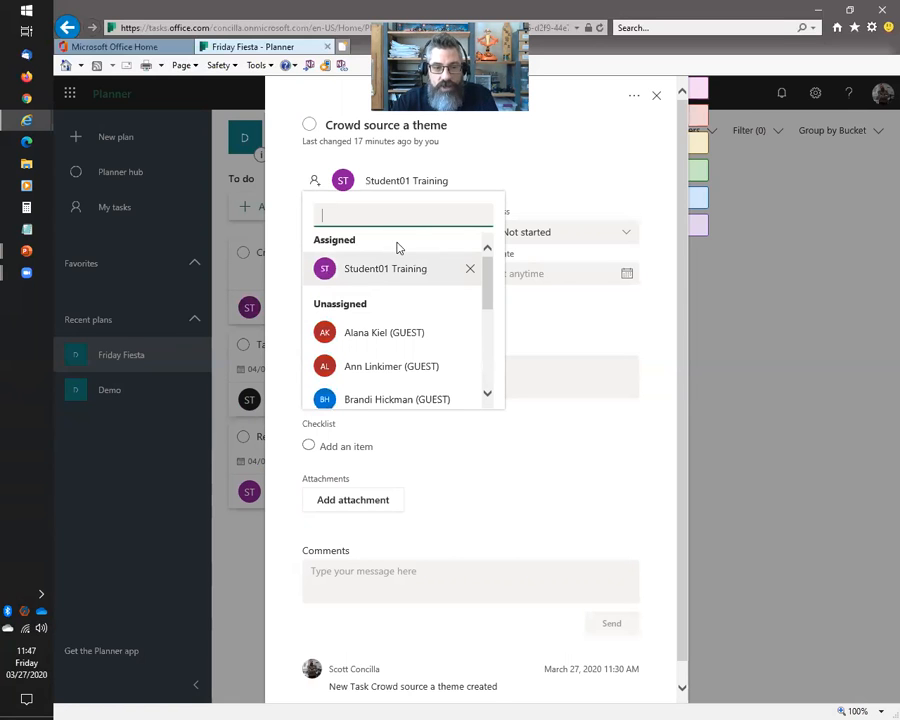
text(stu)
click(395, 336)
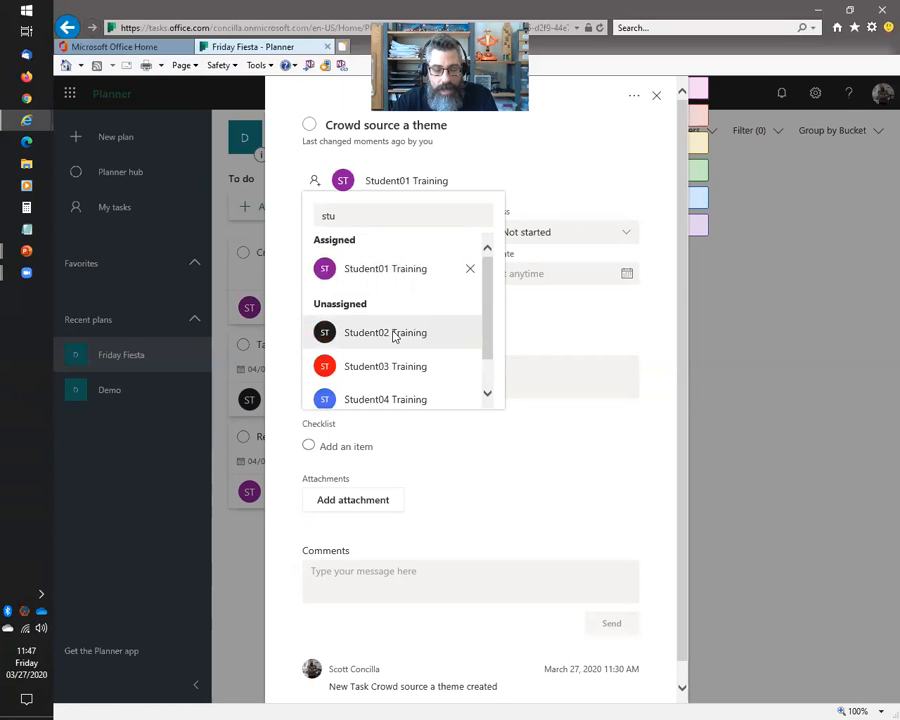
text(stu)
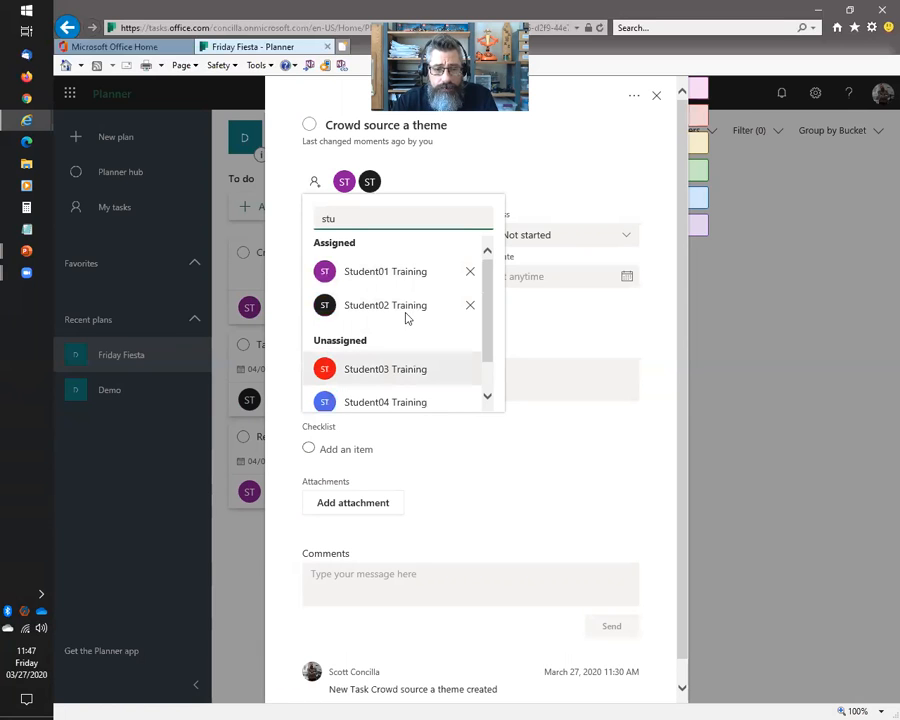
key(Return)
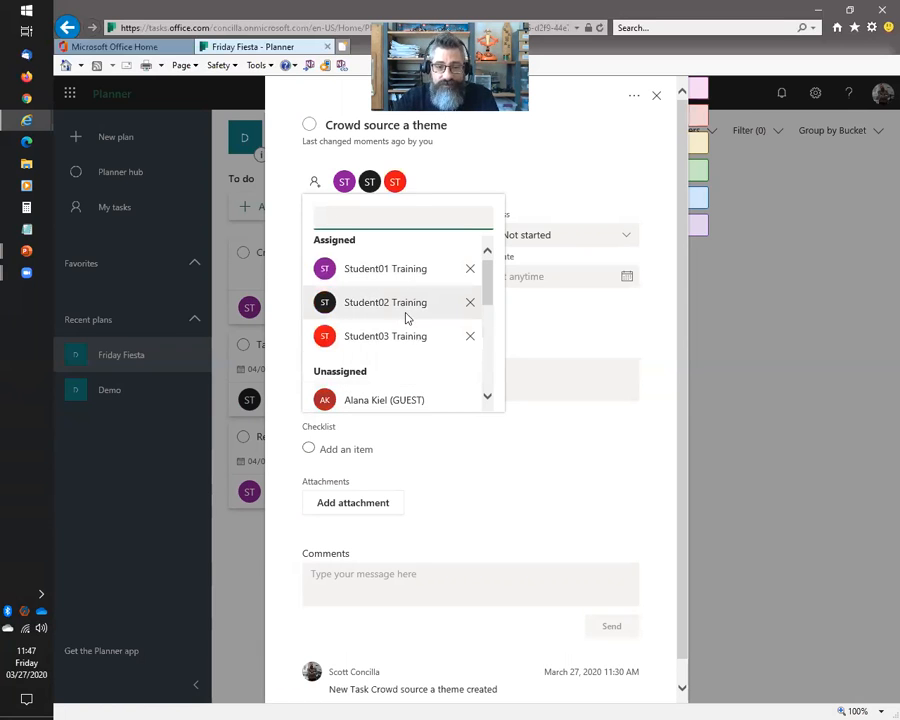
- Add the Student04 and Student05 Training accounts as further assignees of the "Crowd source a theme" task
text(su)
key(BackSpace)
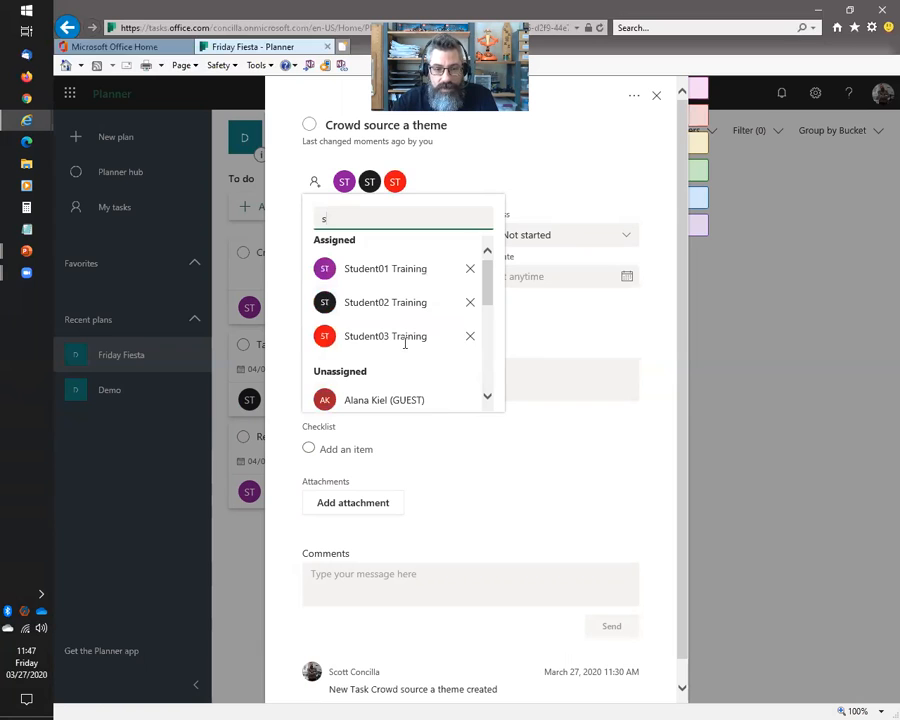
text(tu)
scroll(404, 360, down, 1)
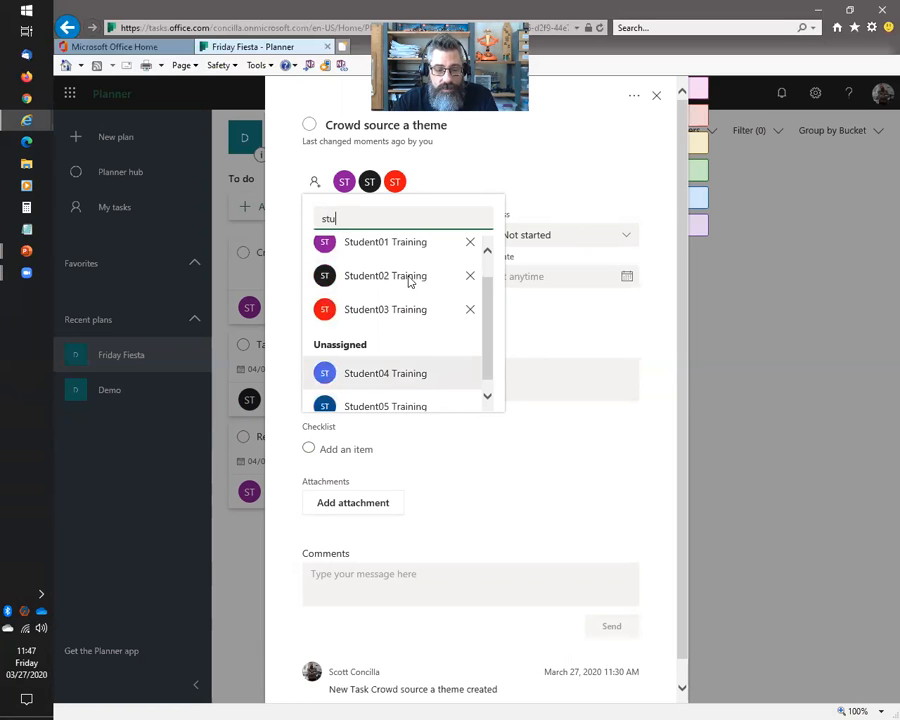
key(Return)
text(stud)
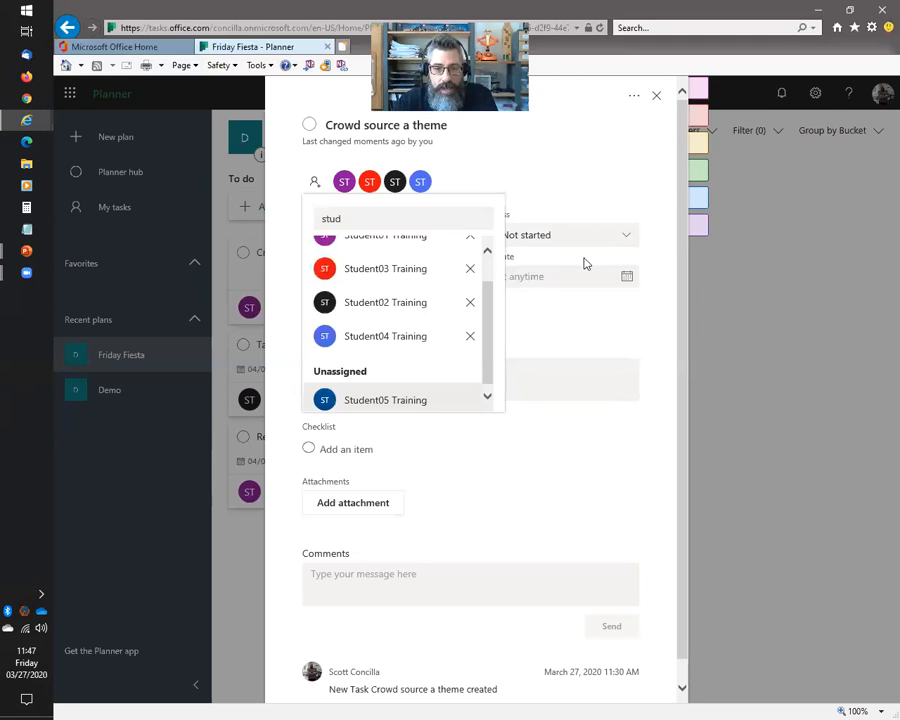
key(Return)
- Set the "Crowd source a theme" task's progress to In progress and its start date to 03/27/2020
click(556, 234)
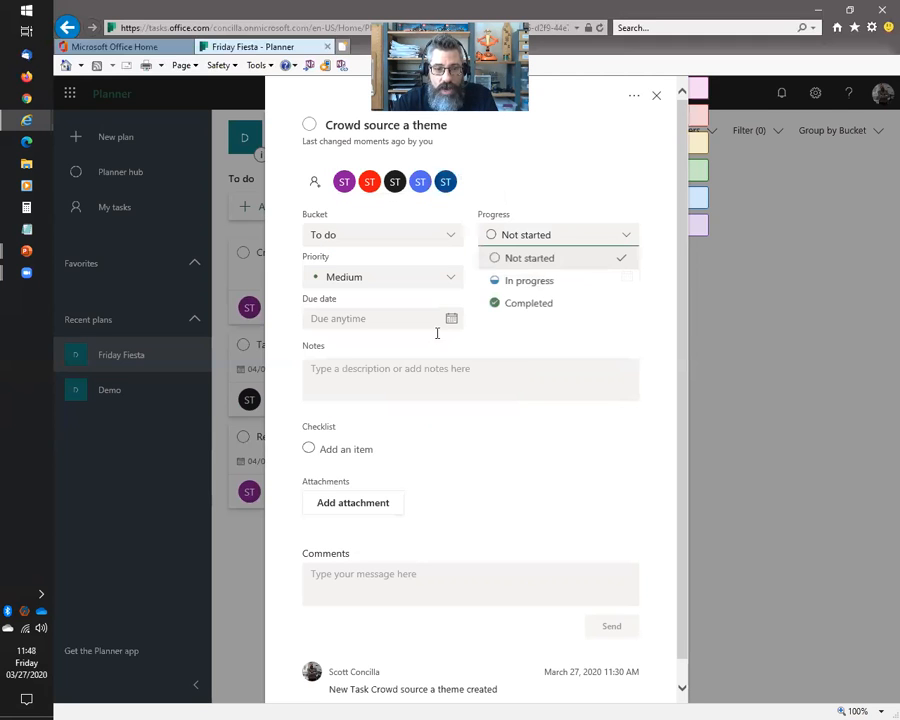
click(528, 279)
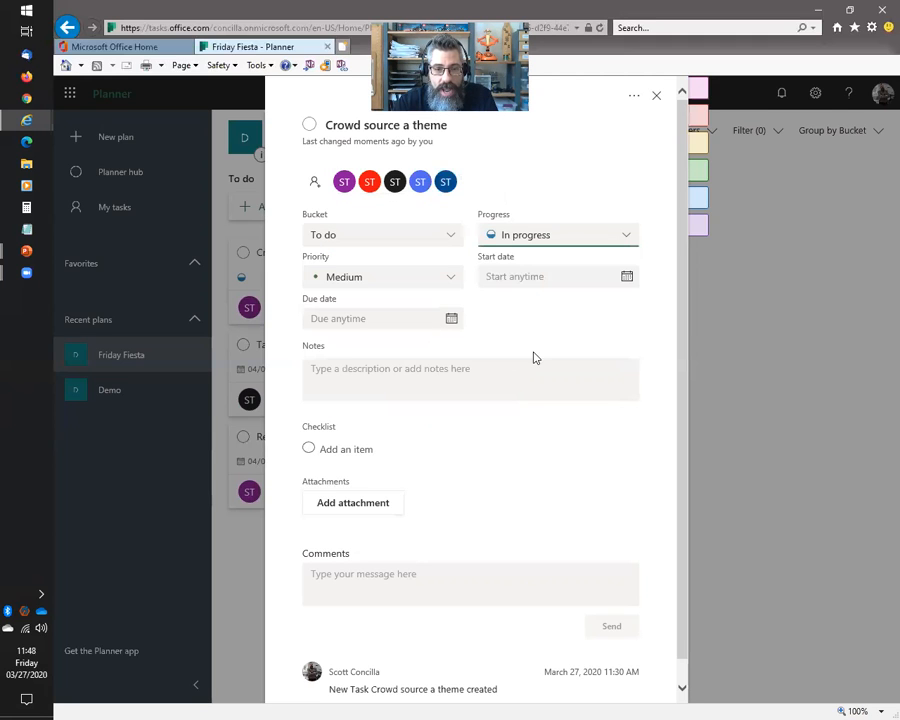
click(627, 277)
click(595, 407)
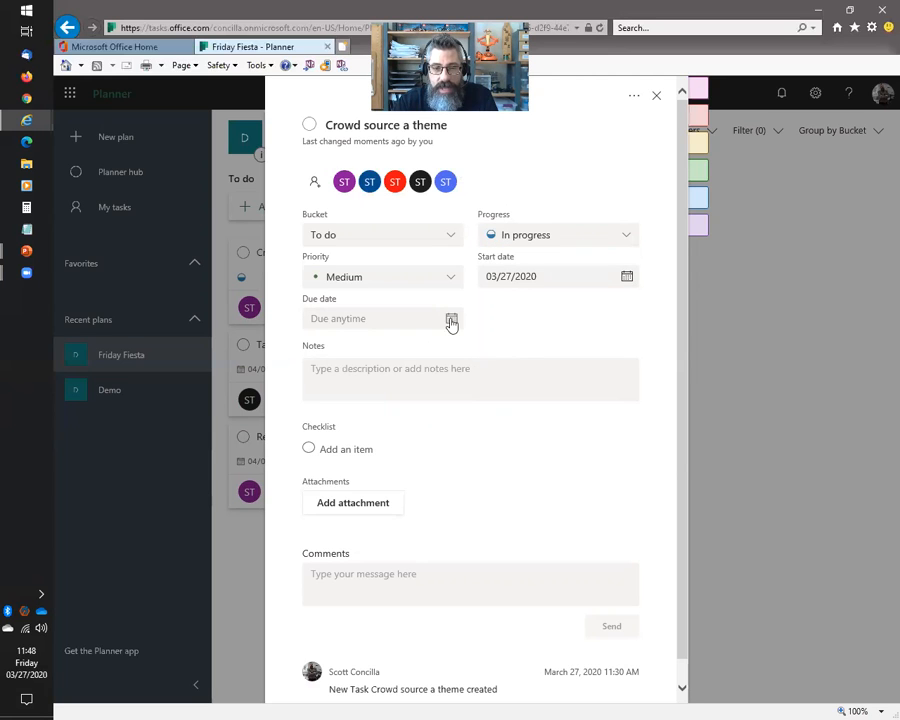
- Give the "Crowd source a theme" task a due date of 03/31/2020 and Important priority, and return to the board
click(451, 319)
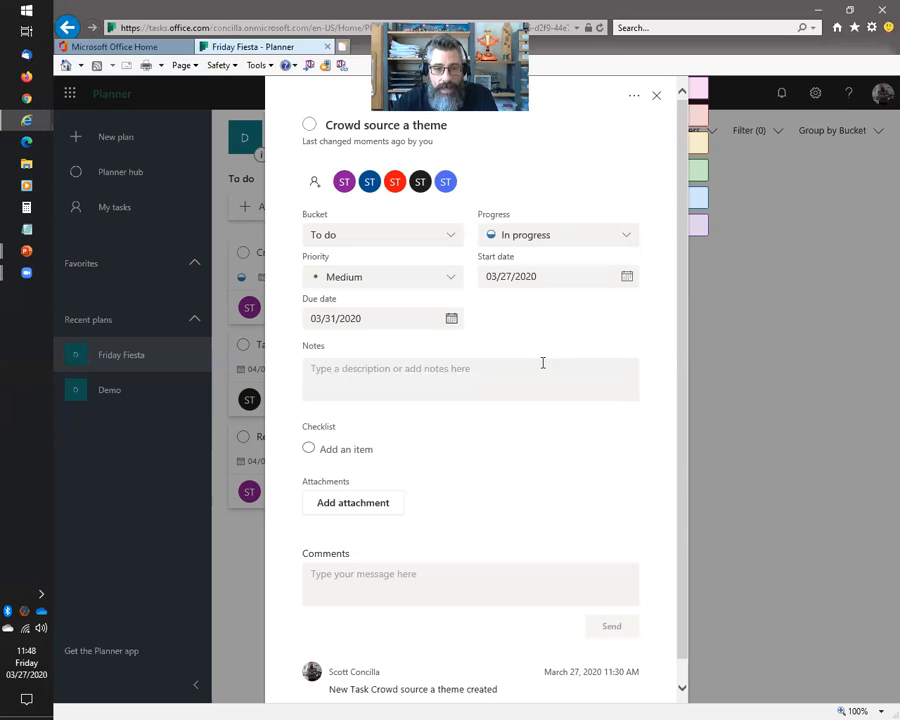
click(453, 279)
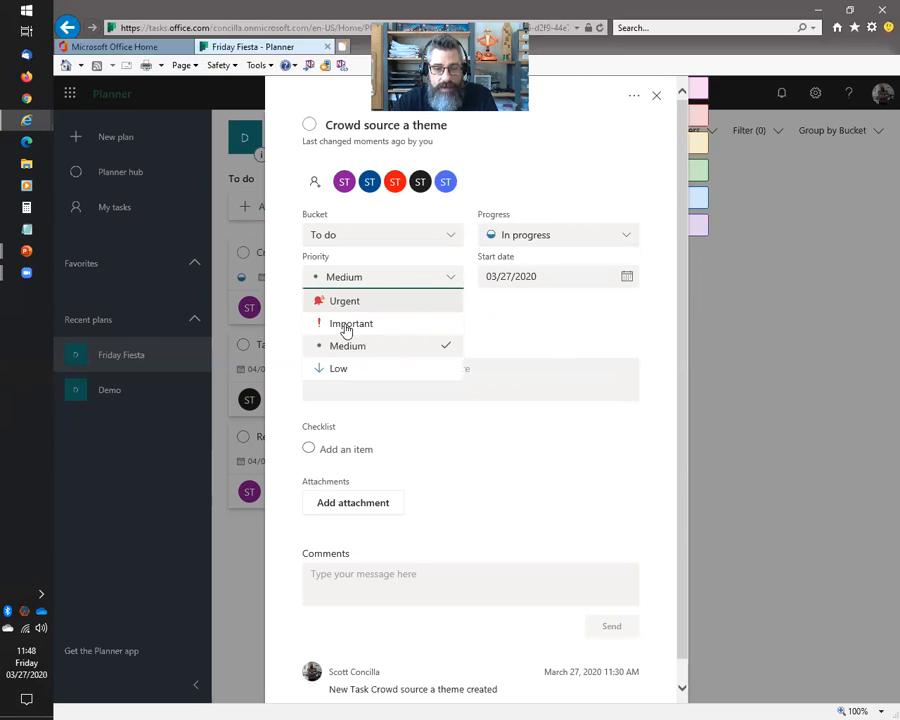
click(344, 322)
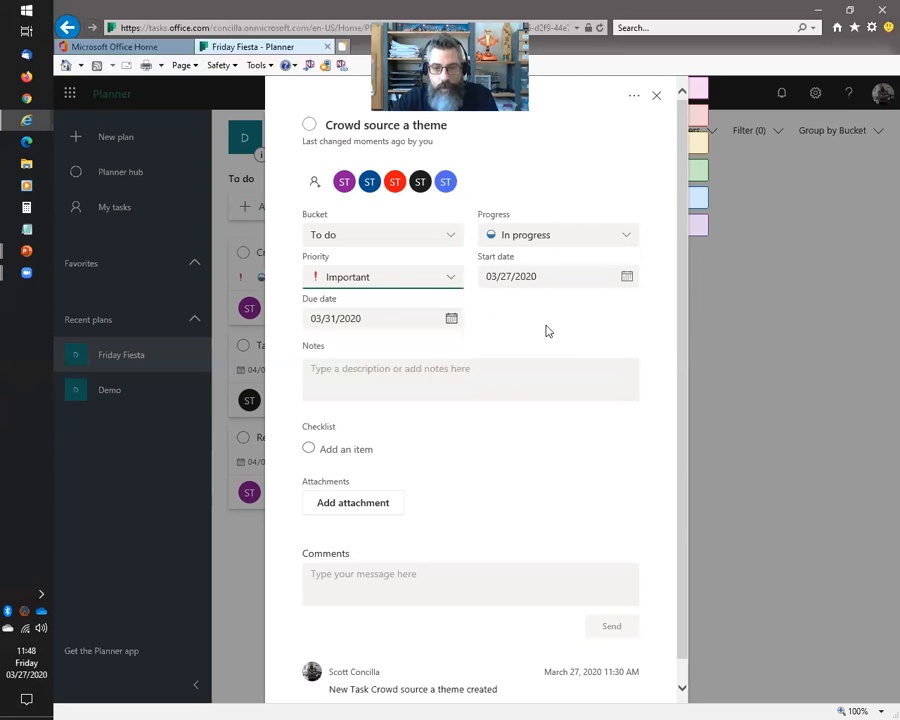
scroll(546, 330, down, 1)
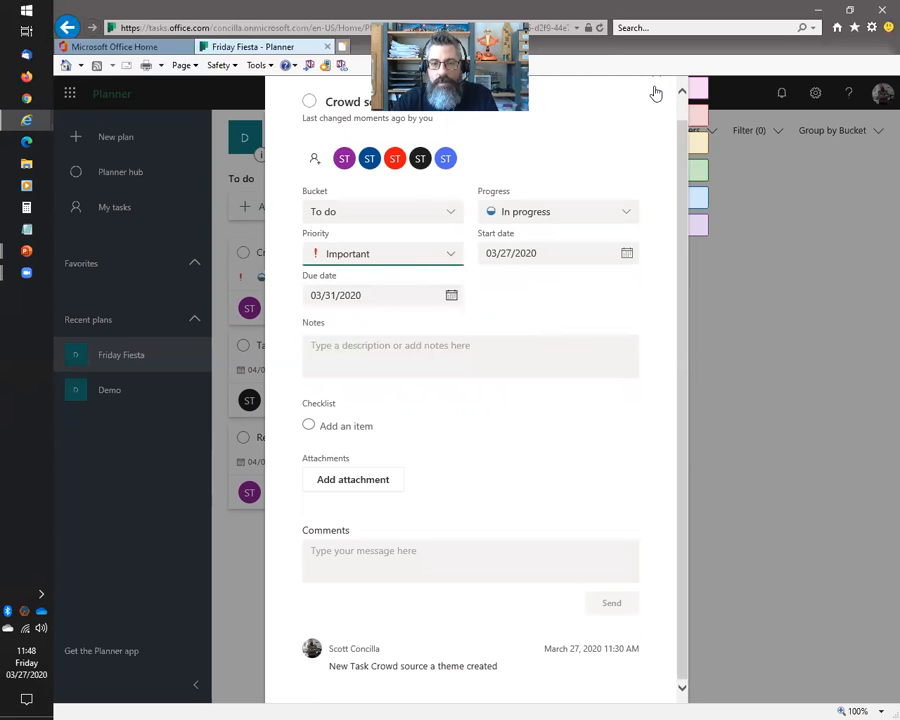
scroll(597, 279, up, 1)
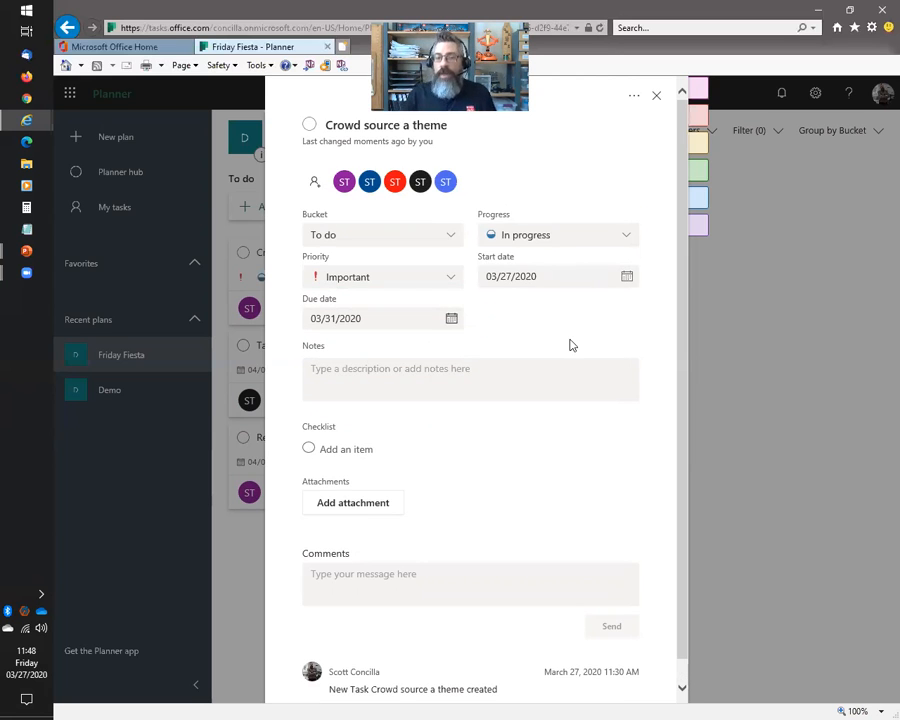
key(Escape)
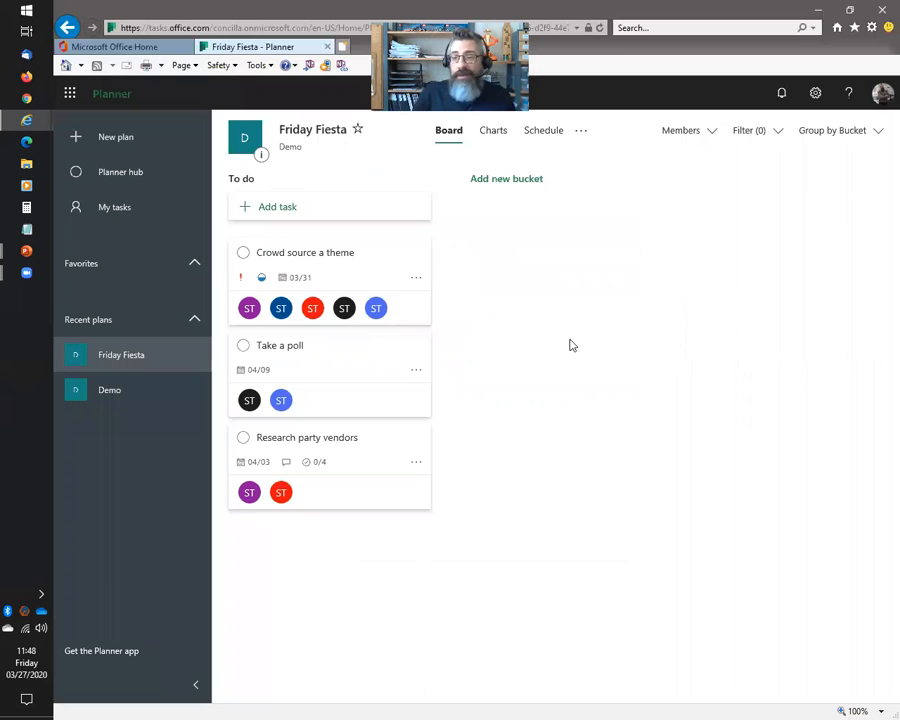
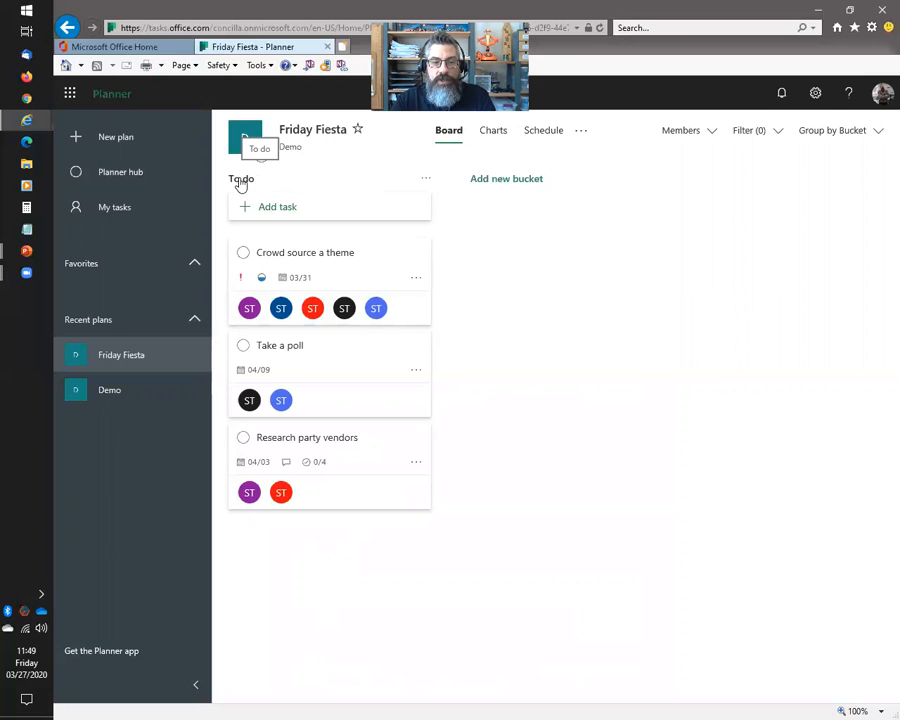
- Check the actions offered for the To do bucket, and add a new bucket named "Priority Stuff" to the board
click(427, 180)
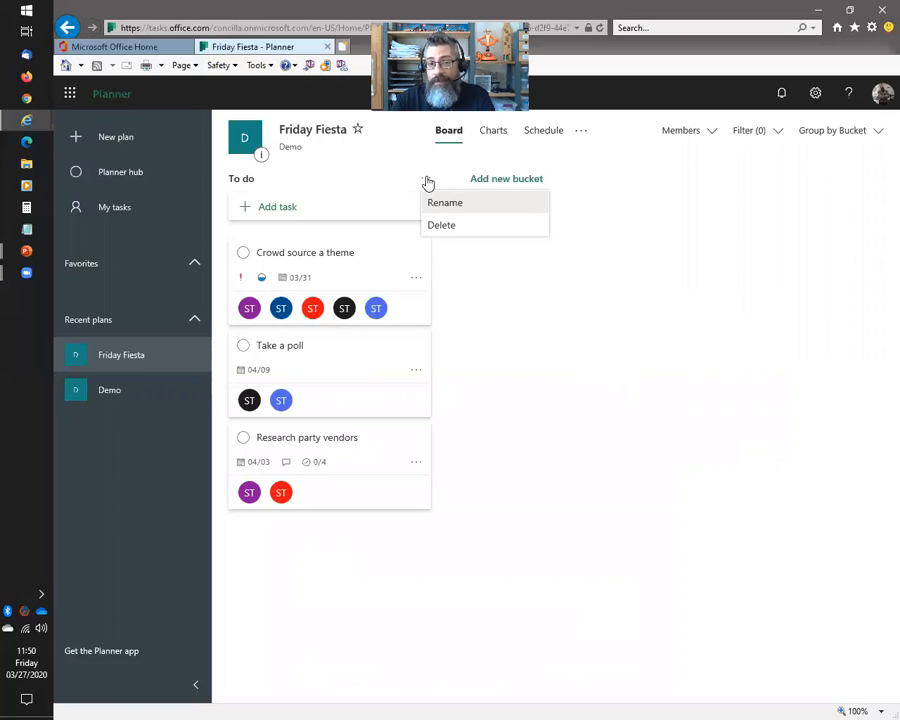
click(625, 369)
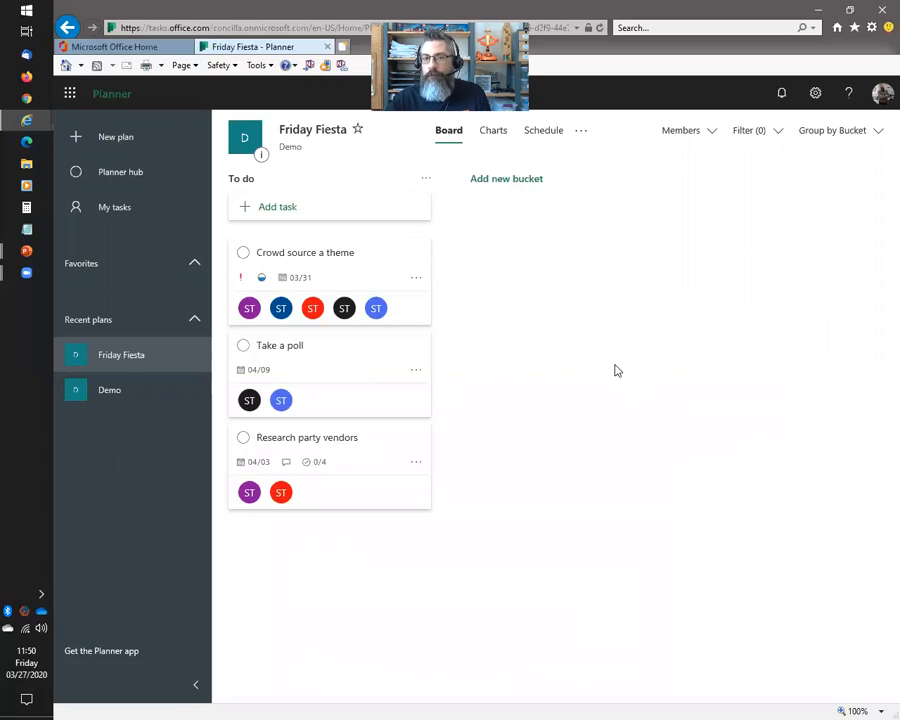
click(519, 185)
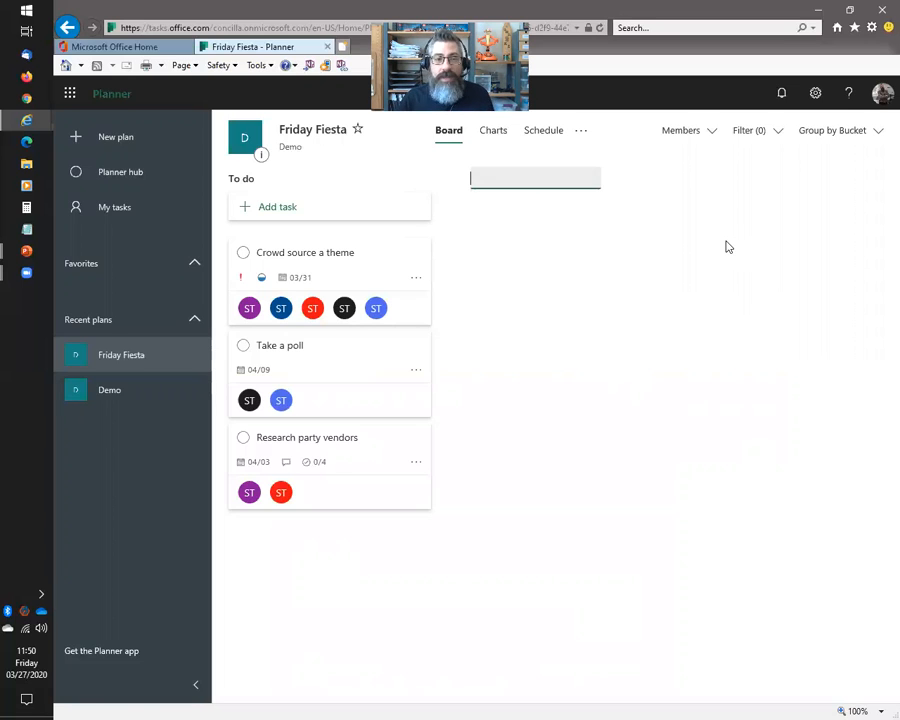
text(Prio)
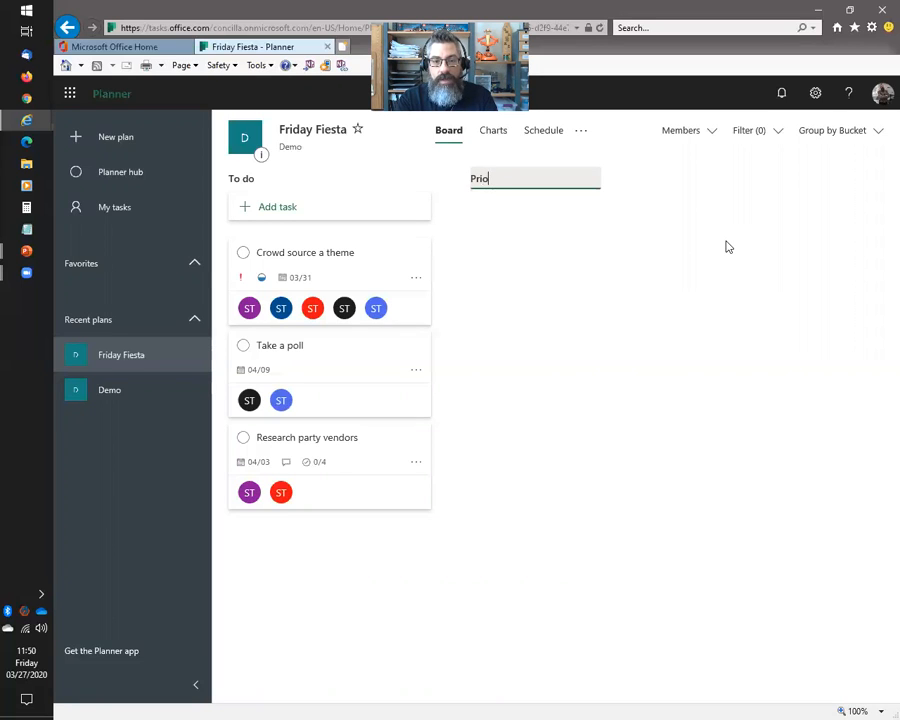
text(rity)
key(Return)
text(Stuff)
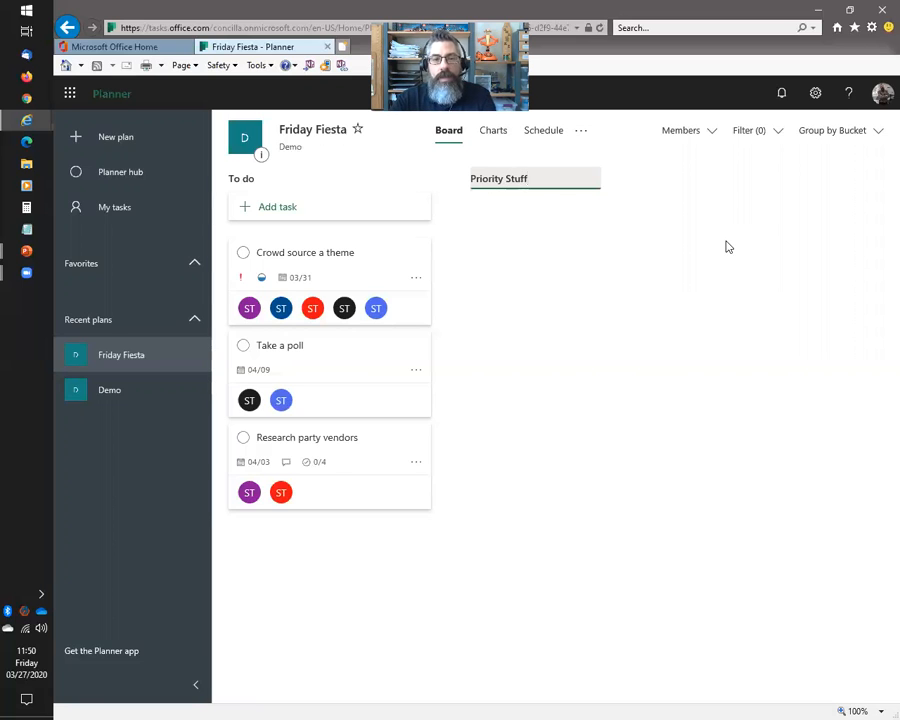
key(Return)
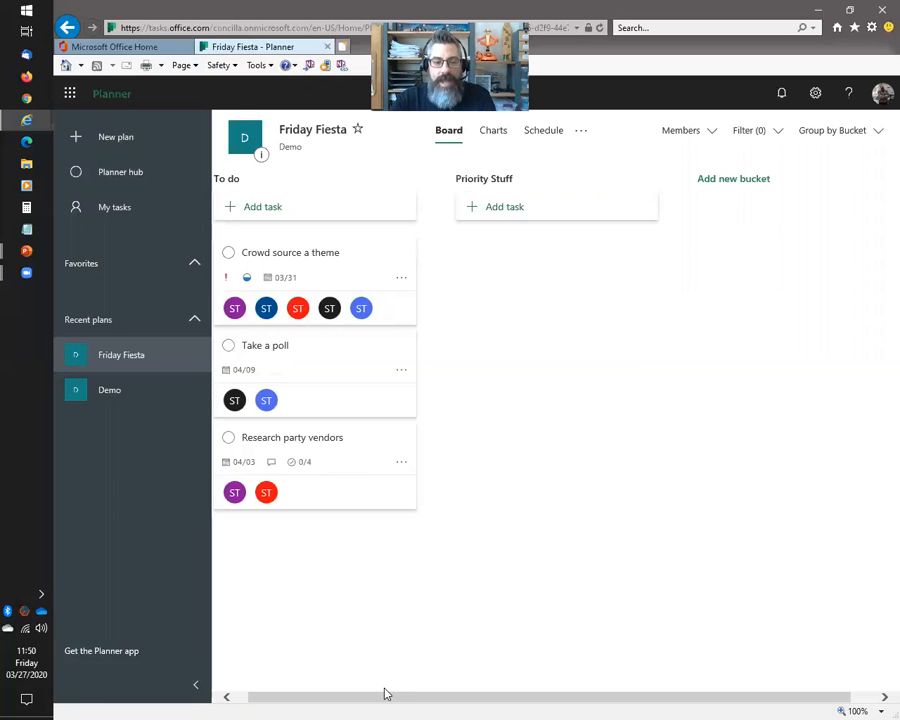
- Collapse the navigation pane and move the "Crowd source a theme" task from To do into the Priority Stuff bucket
click(195, 685)
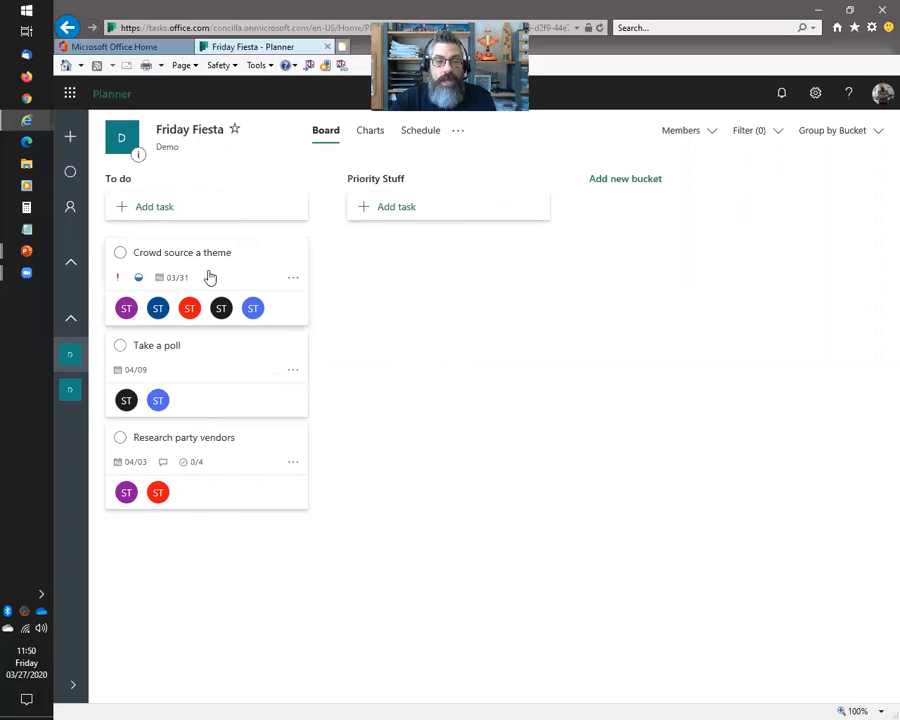
drag(309, 250, 452, 267)
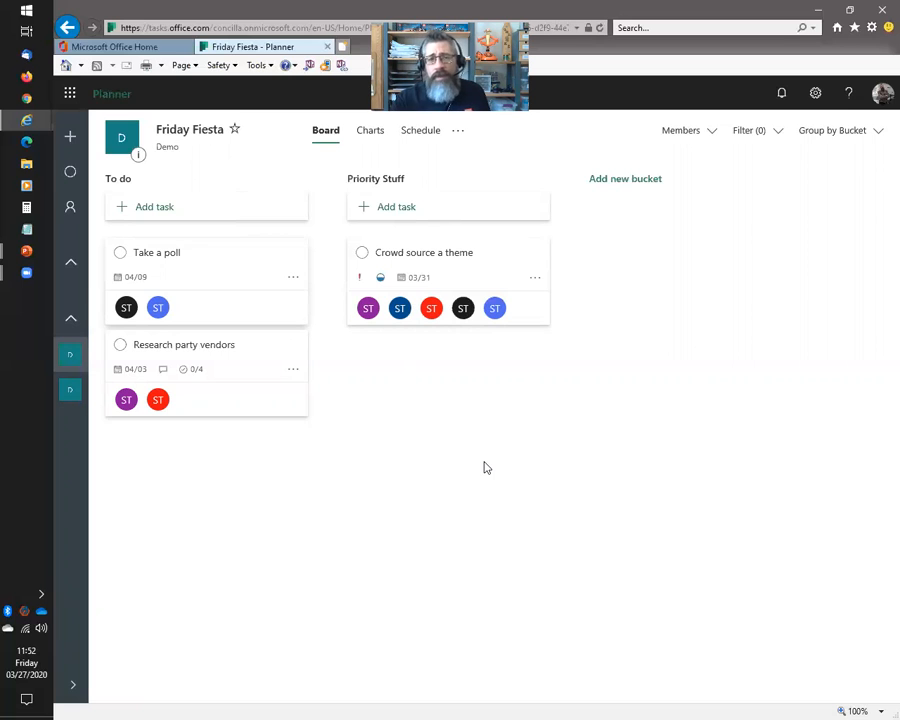
- Rename the To do bucket as "Phase 1" and the Priority Stuff bucket as "Phase 2"
click(202, 176)
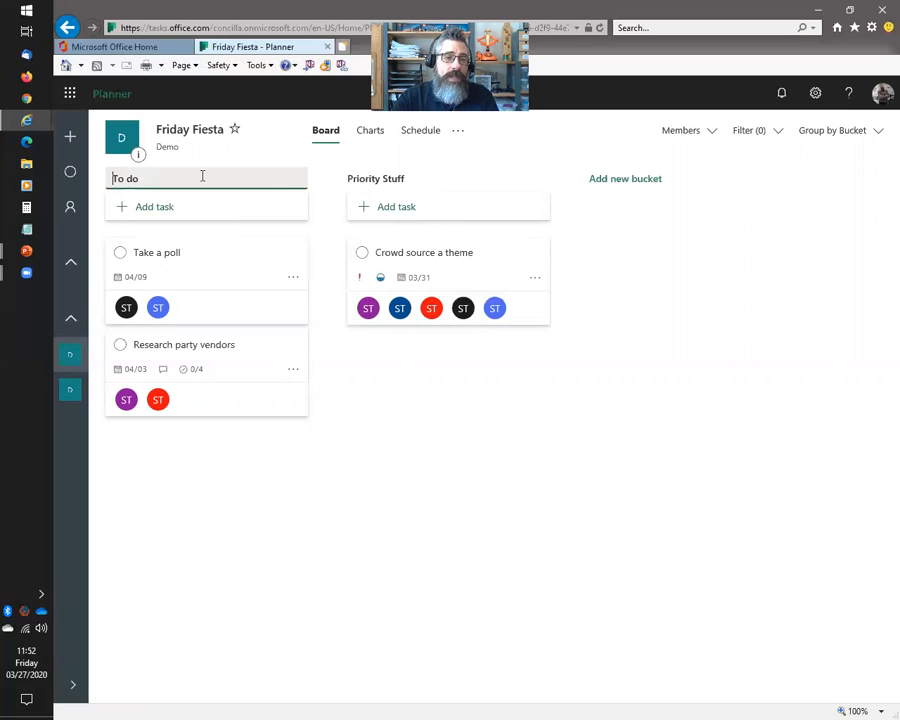
drag(285, 173, 102, 174)
text(Phase 1)
key(Return)
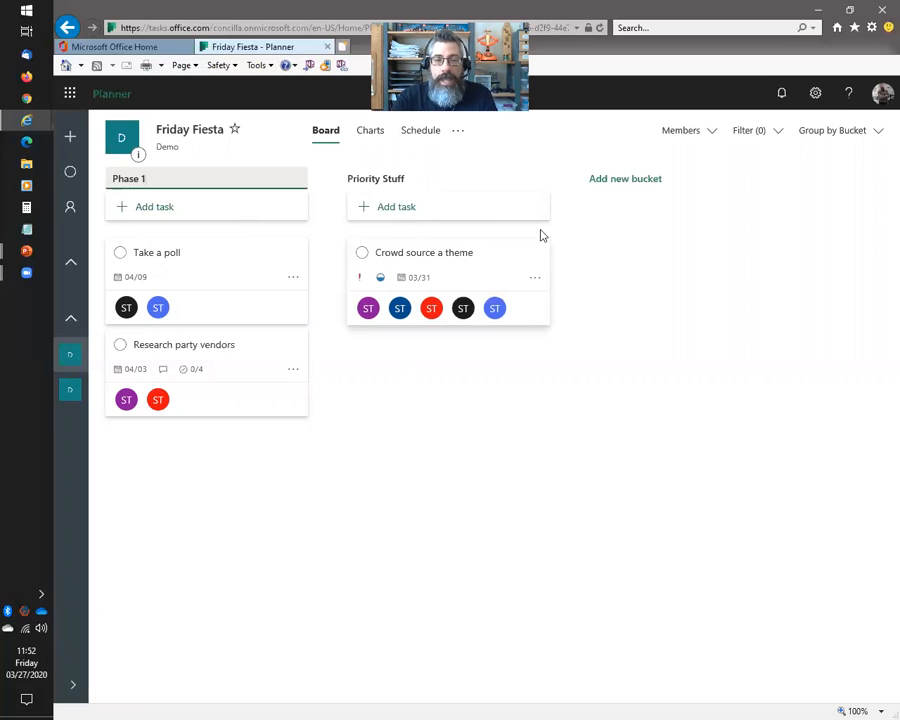
click(430, 176)
triple_click(432, 175)
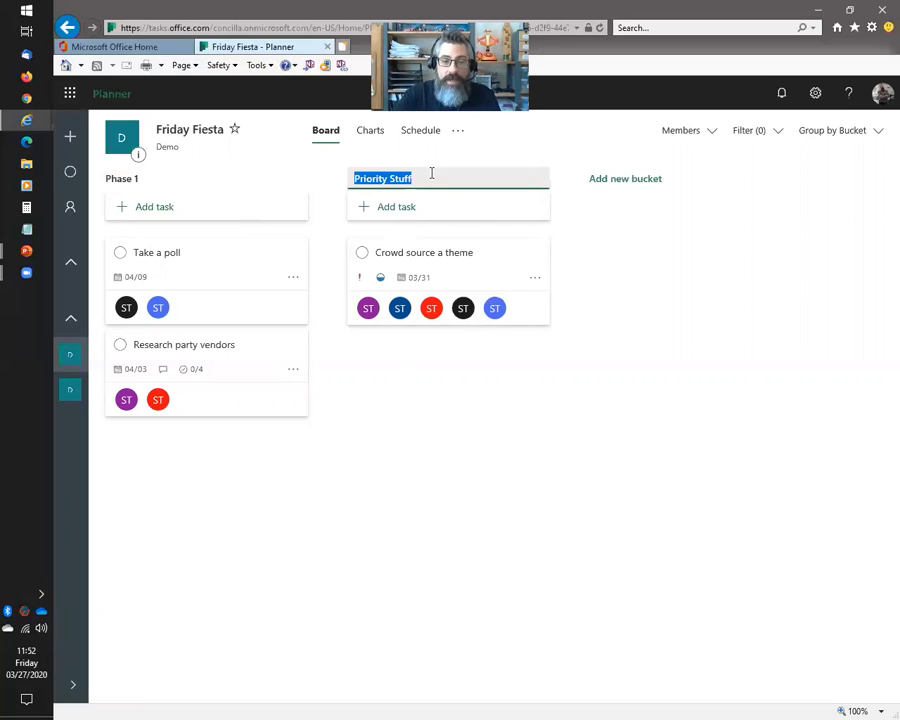
text(Phase 2)
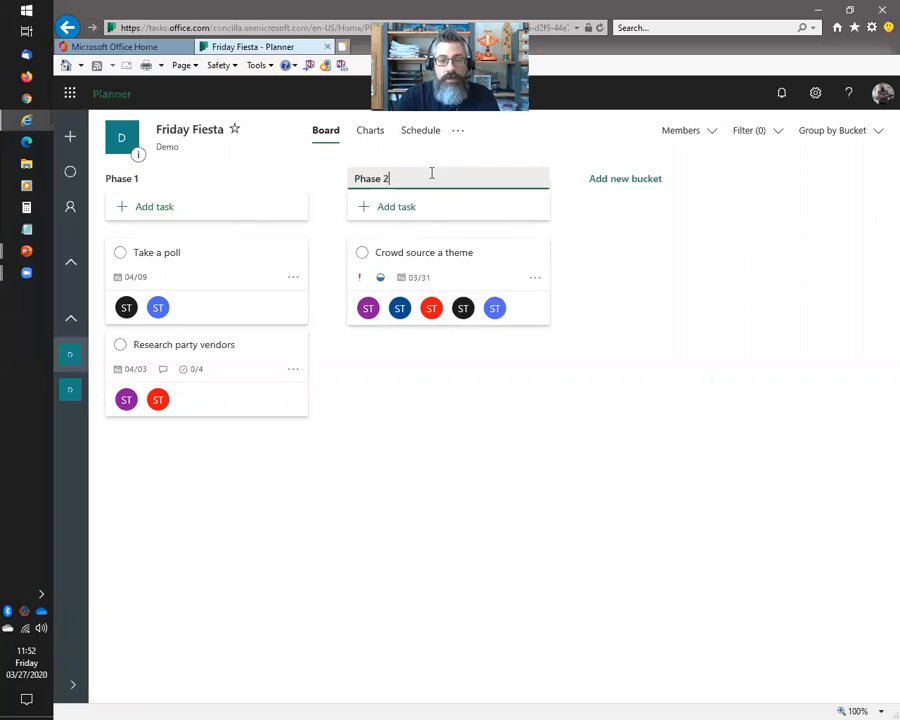
- Move "Crowd source a theme" into the Phase 1 bucket, and "Take a poll" and "Research party vendors" into Phase 2
drag(492, 267, 255, 466)
drag(263, 293, 462, 268)
drag(225, 279, 482, 388)
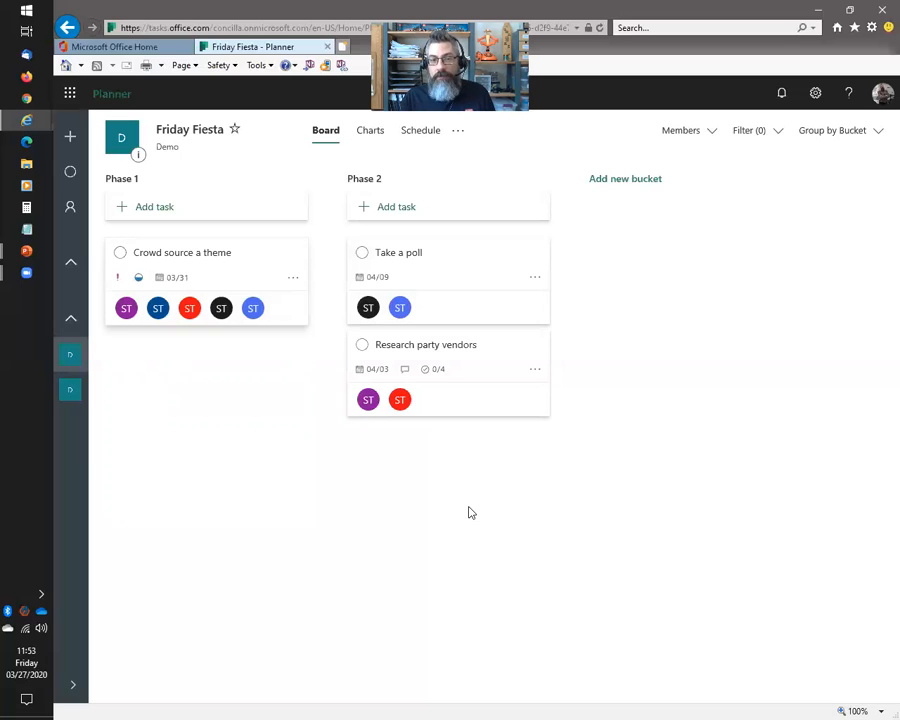
click(72, 686)
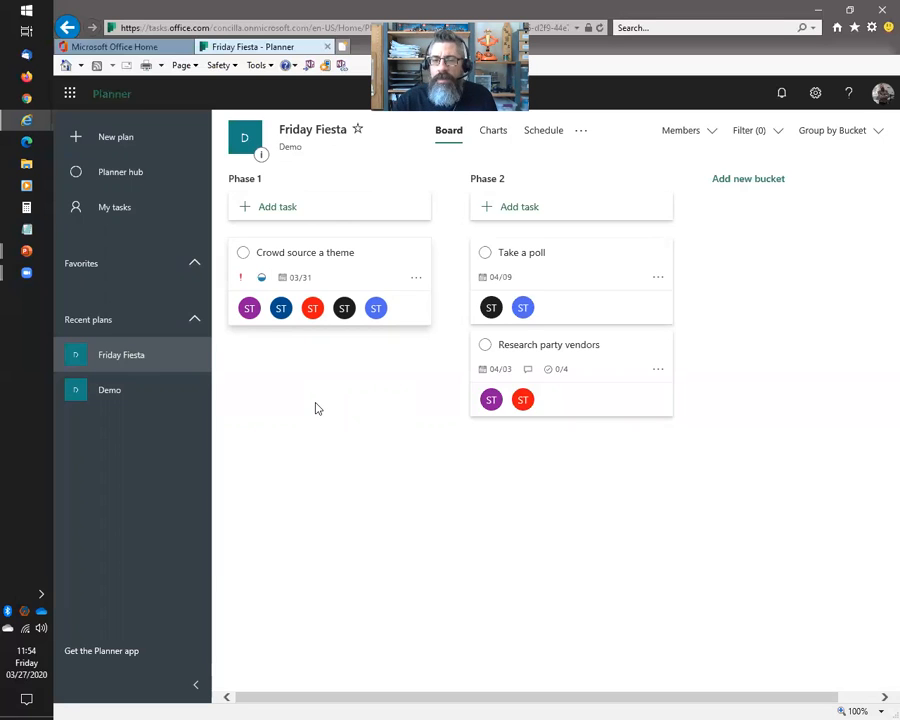
click(196, 684)
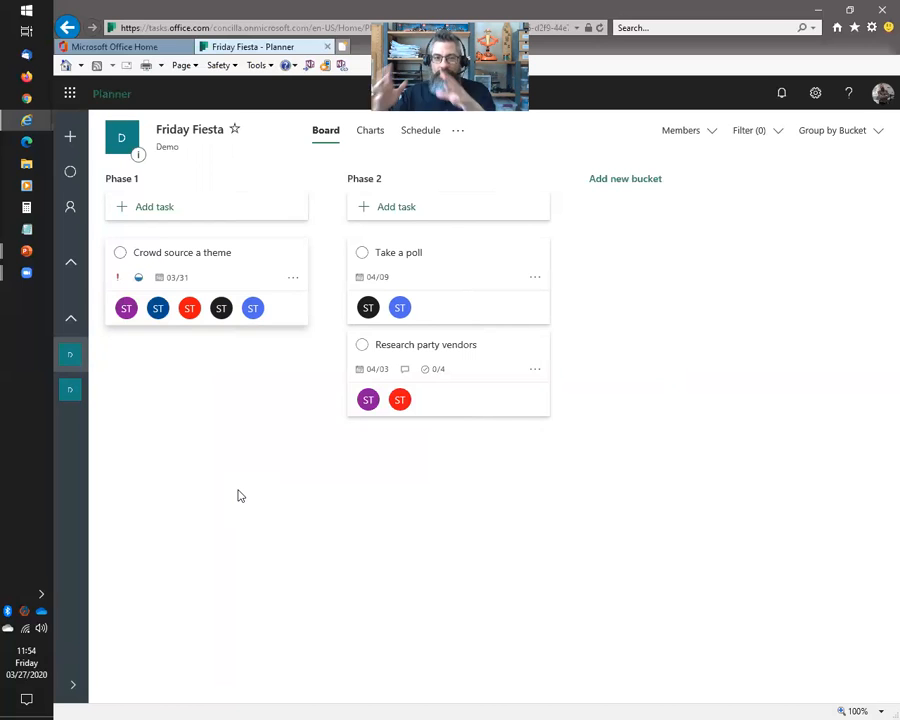
- Open the "Crowd source a theme" task and start editing the name of its pink label
click(267, 257)
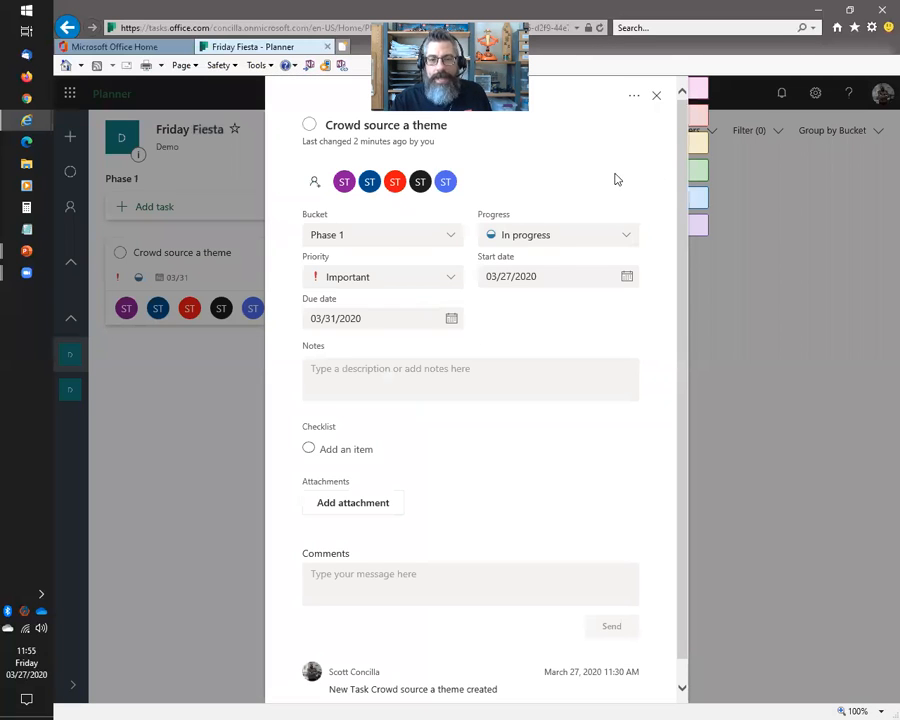
mouse_move(700, 178)
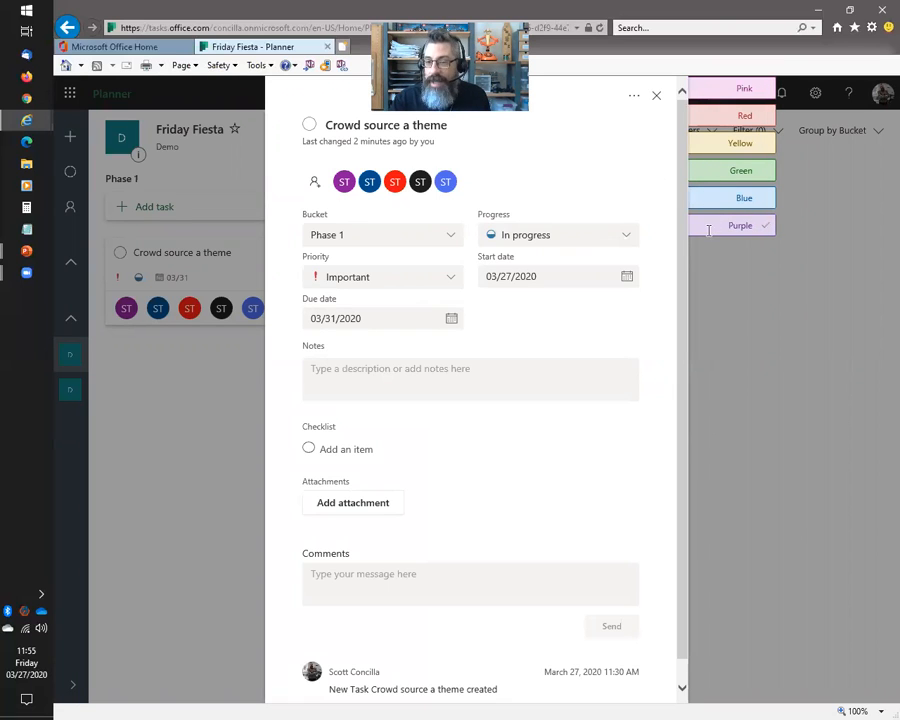
click(703, 146)
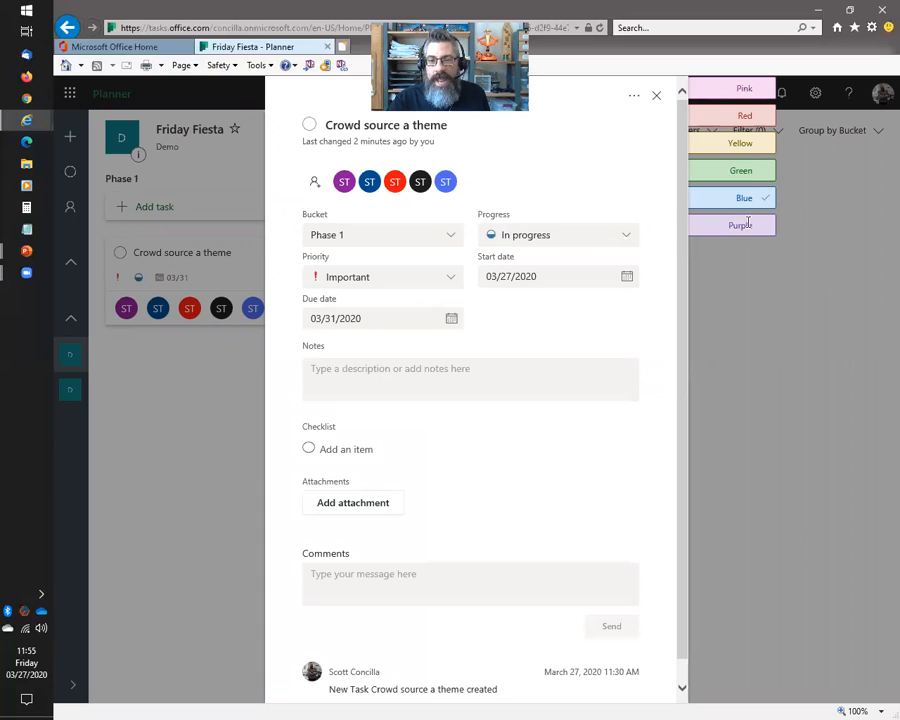
click(741, 89)
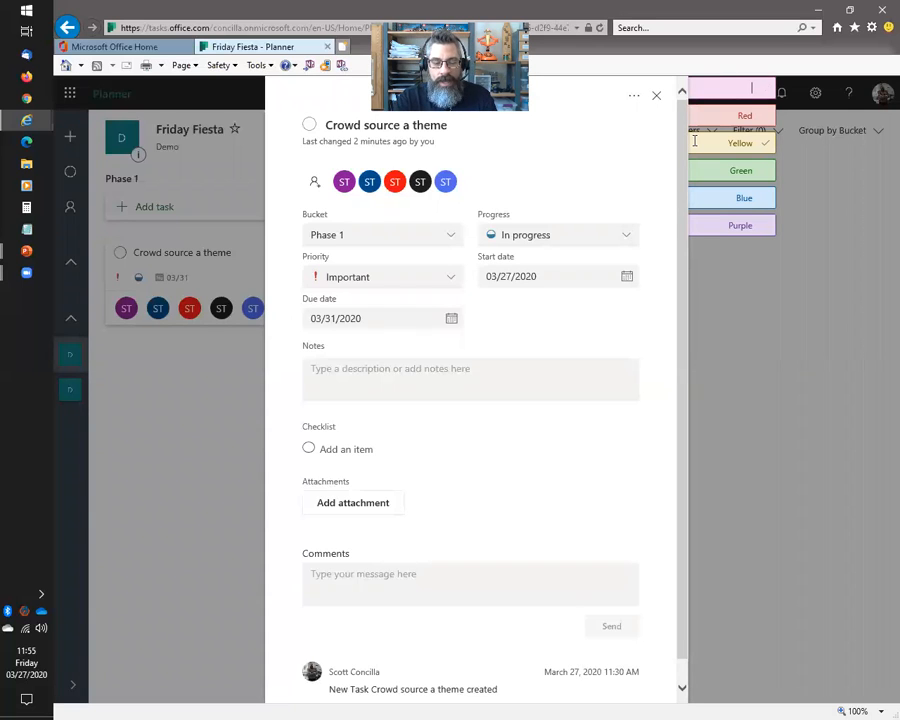
text(RED)
key(BackSpace)
key(BackSpace)
key(BackSpace)
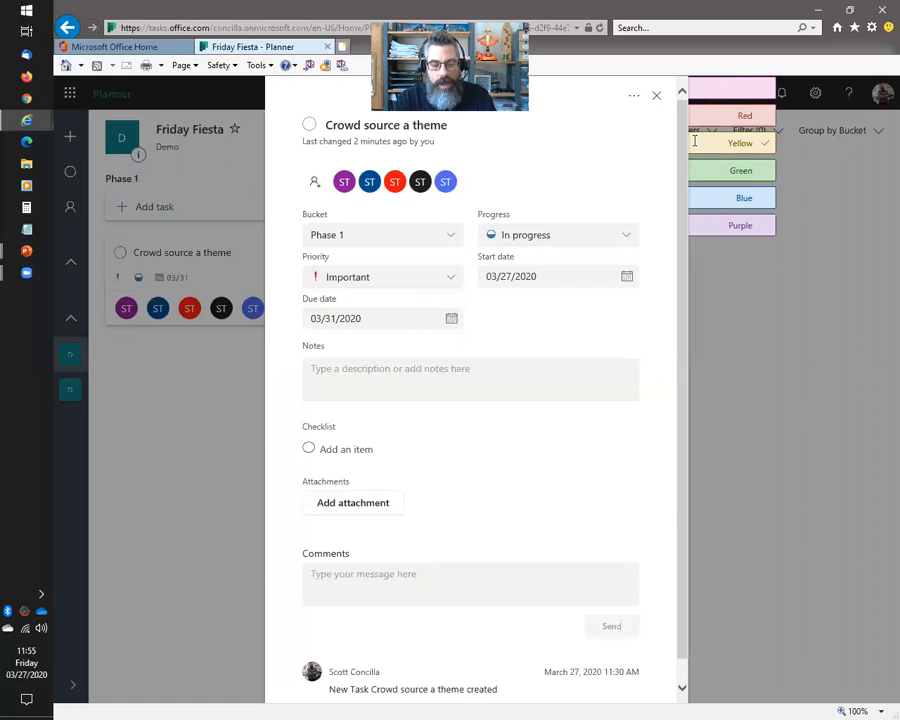
text(Needs)
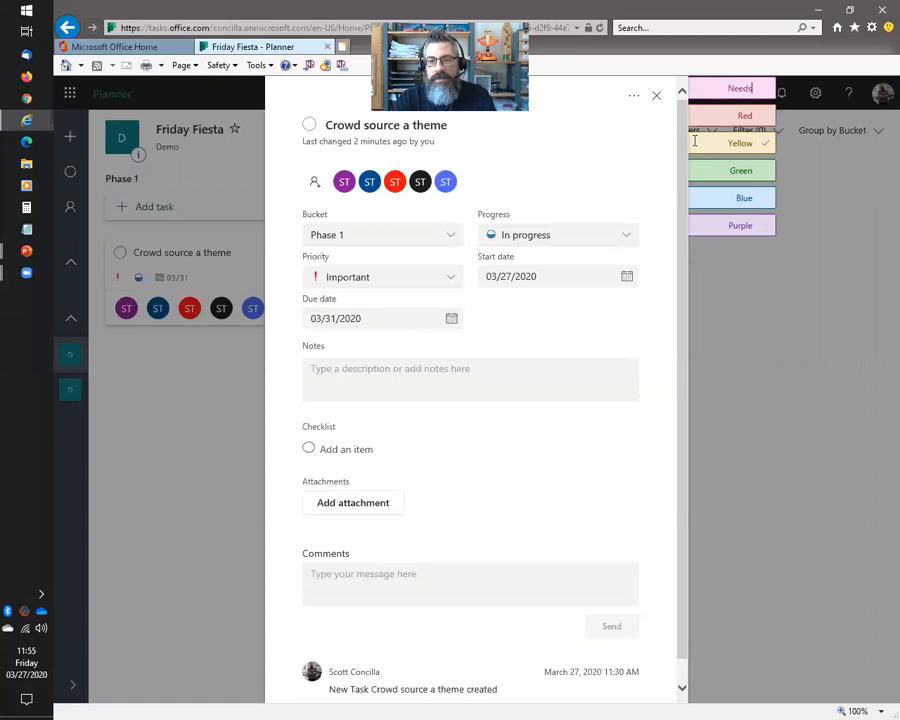
key(BackSpace)
key(BackSpace)
key(BackSpace)
key(BackSpace)
key(BackSpace)
- Name the pink label "Multiple" and apply it to the "Crowd source a theme" task
text(Multiple)
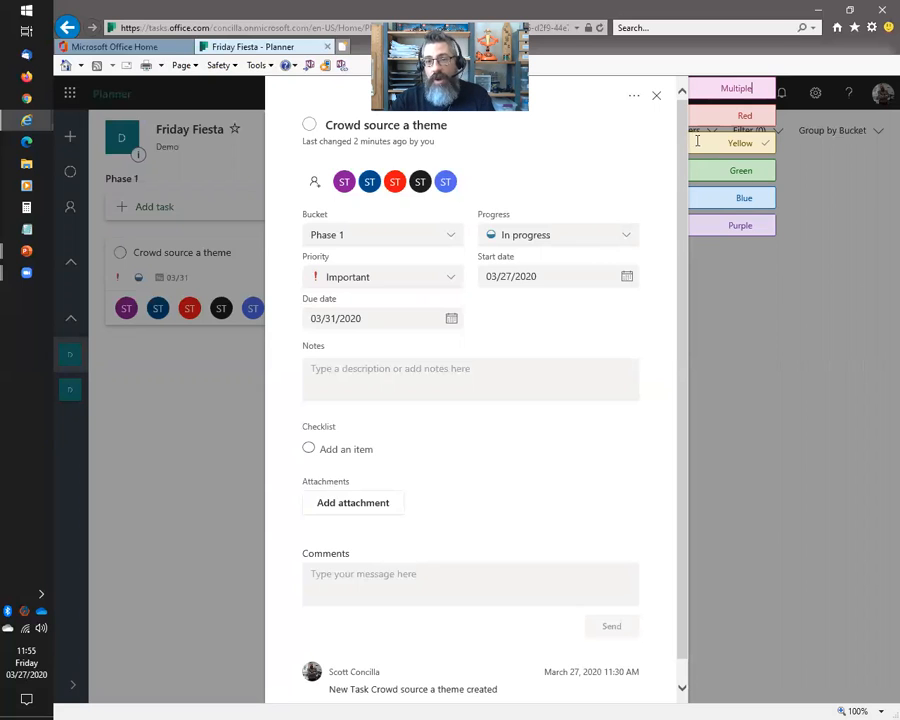
click(788, 303)
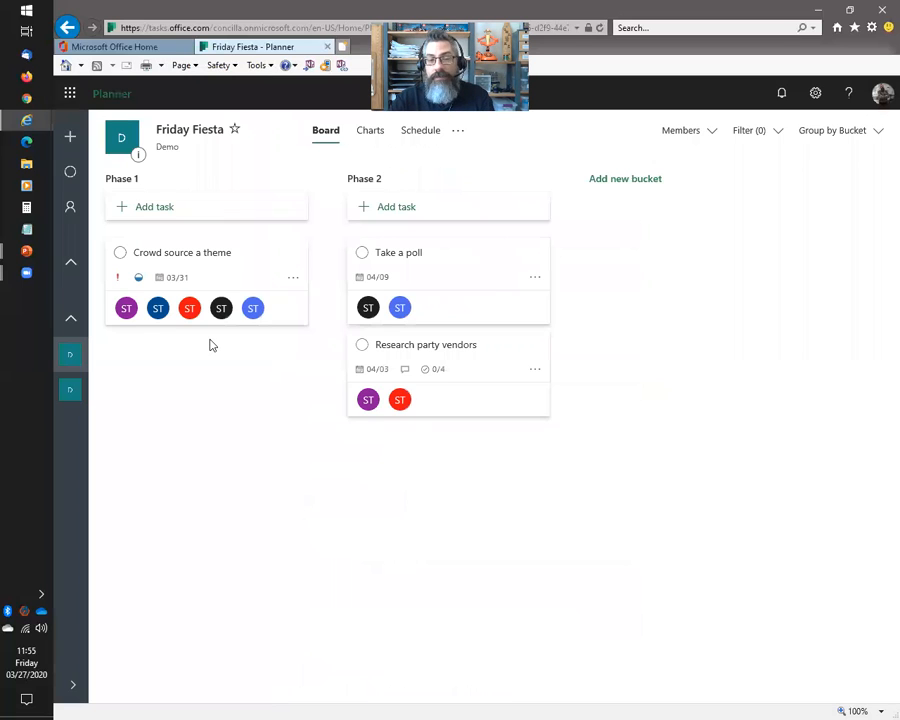
click(289, 265)
click(766, 90)
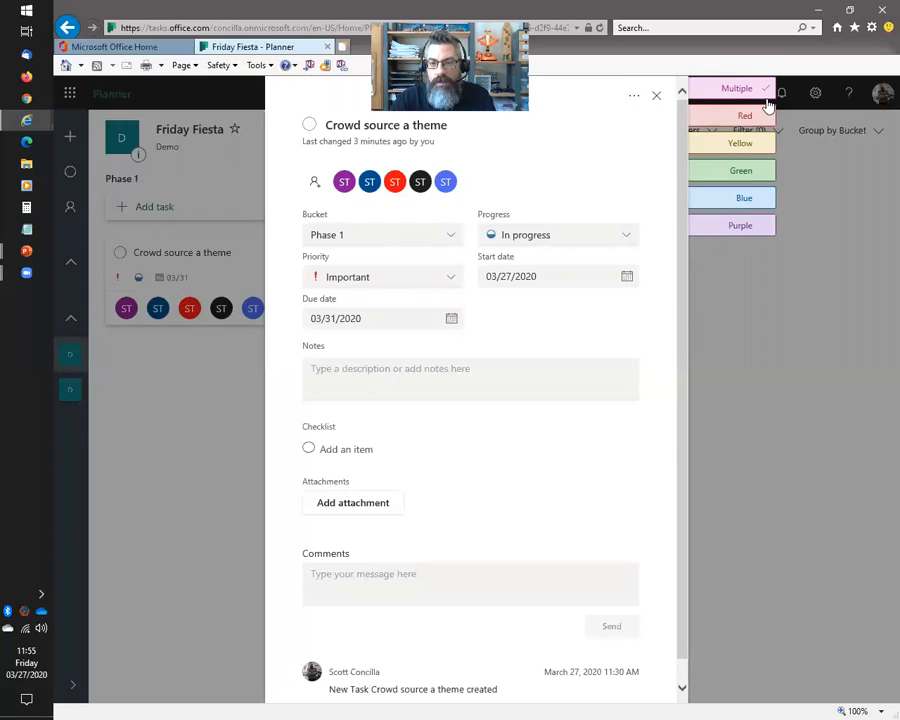
click(745, 431)
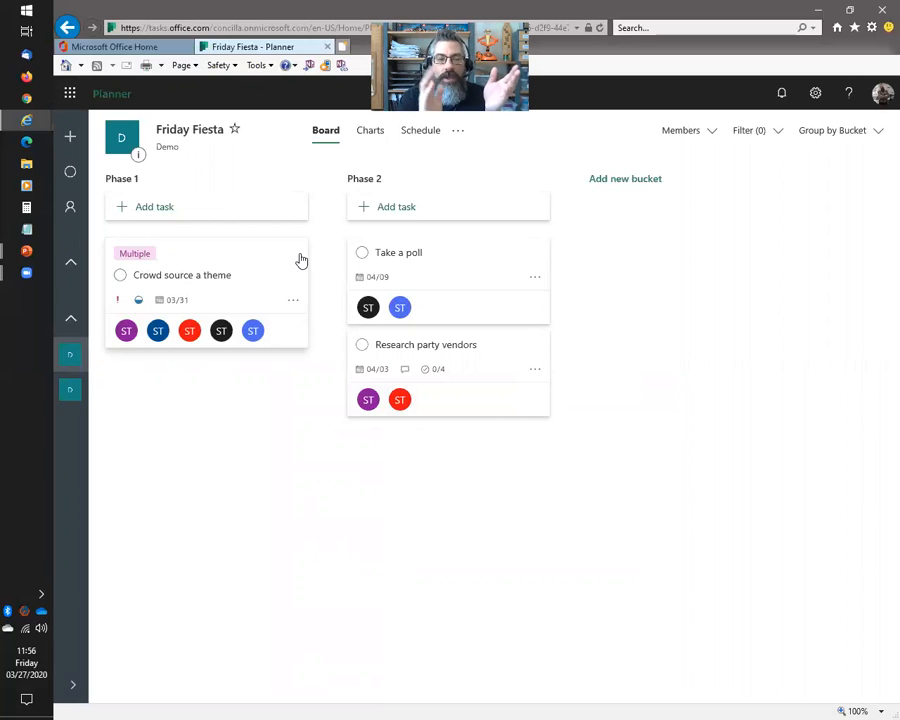
- Apply the Multiple label to the "Research party vendors" task in Phase 2
click(528, 348)
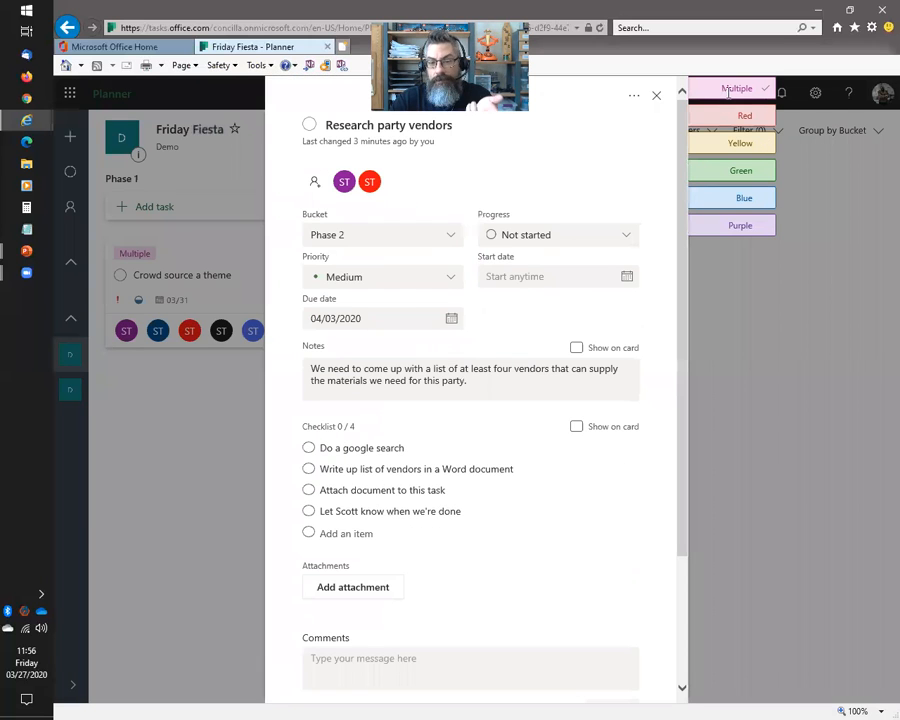
click(765, 91)
click(846, 394)
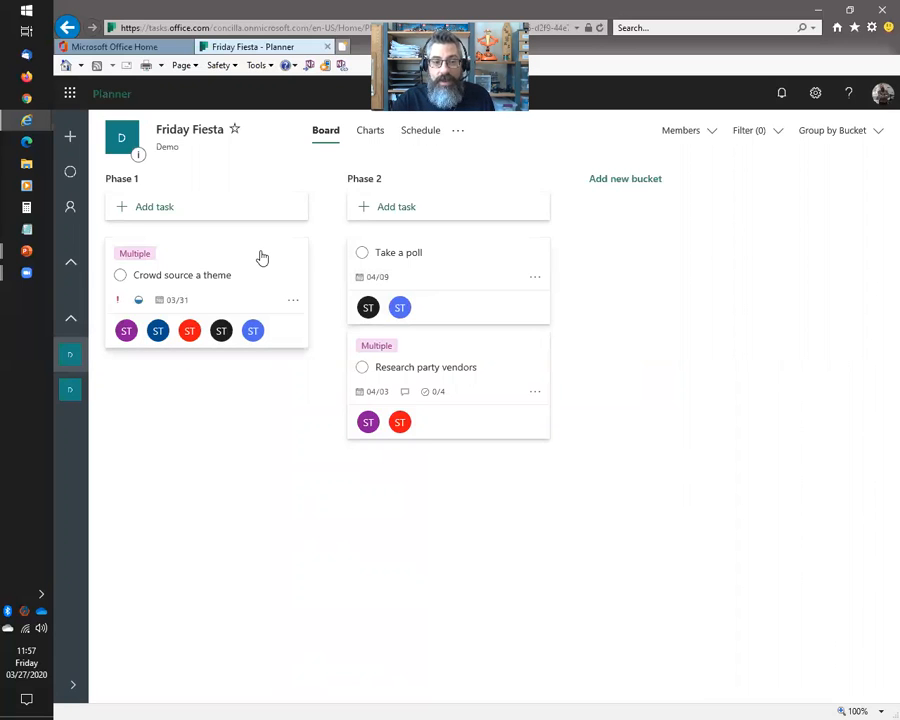
- Add the Red, Yellow, Green, Blue and Purple labels to the "Crowd source a theme" task
click(306, 253)
mouse_move(760, 116)
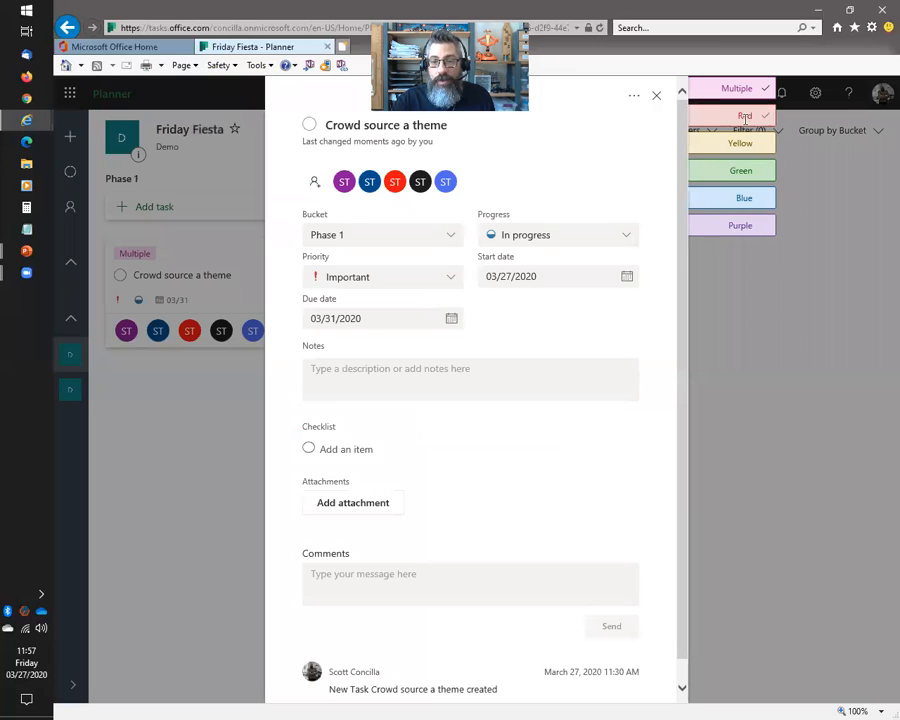
click(770, 148)
click(766, 174)
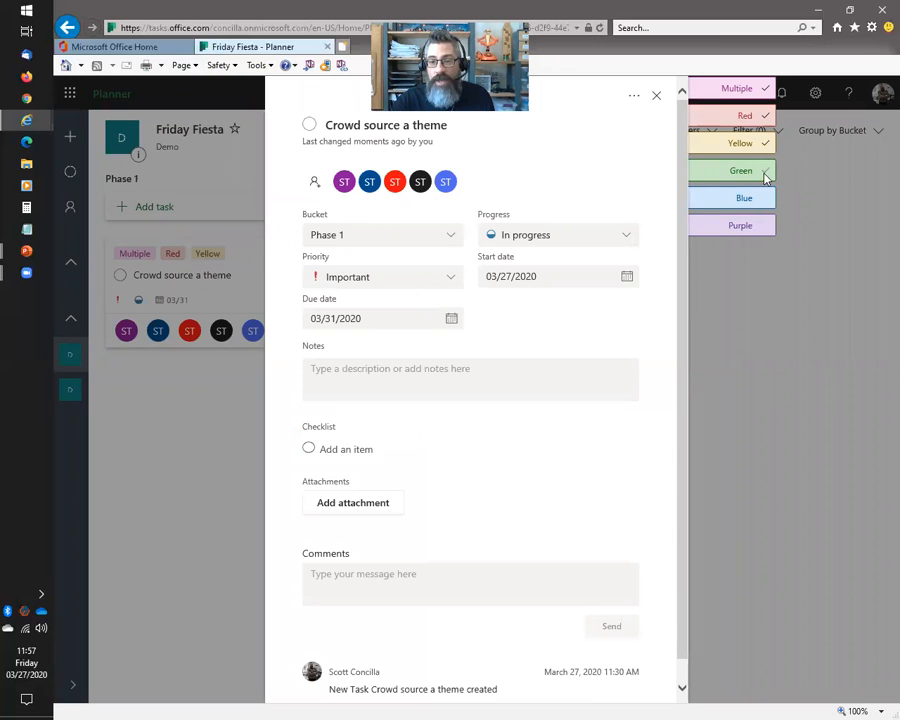
click(766, 200)
click(768, 226)
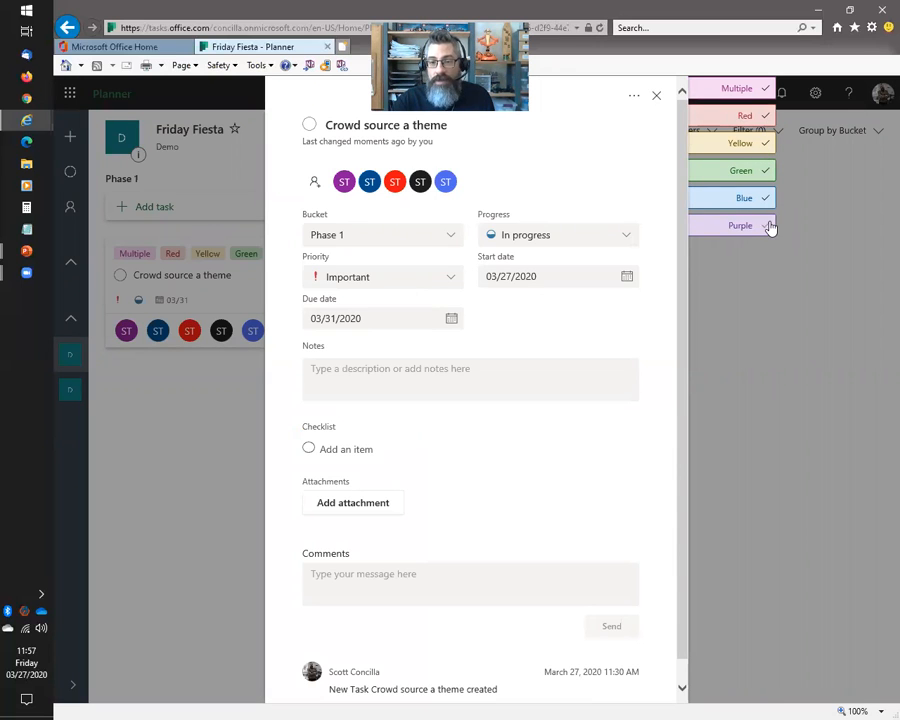
click(197, 479)
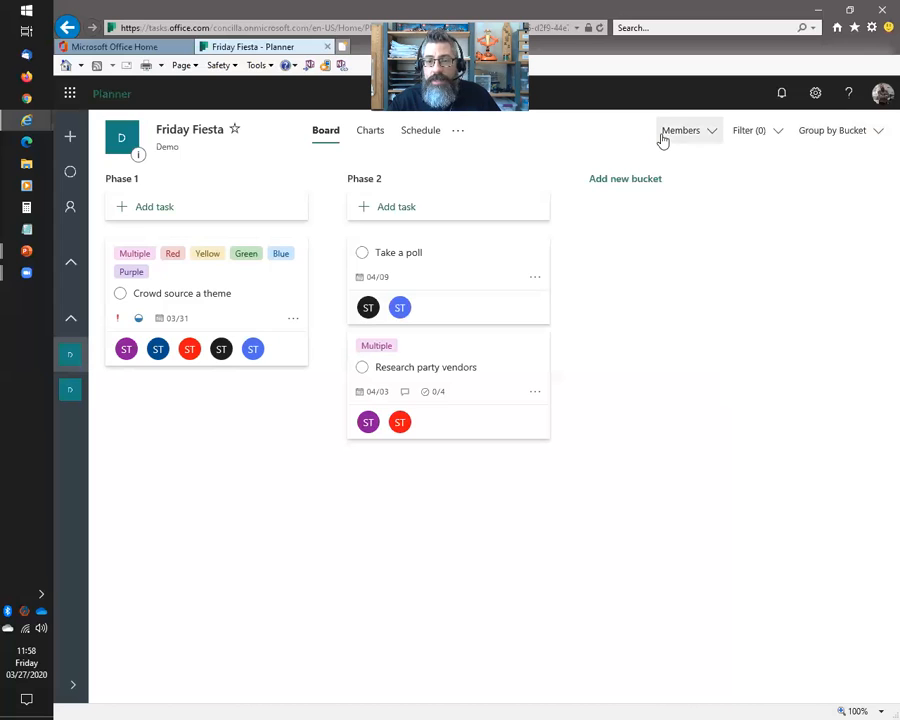
- Review the plan's member list and the field for adding a member by name
click(717, 138)
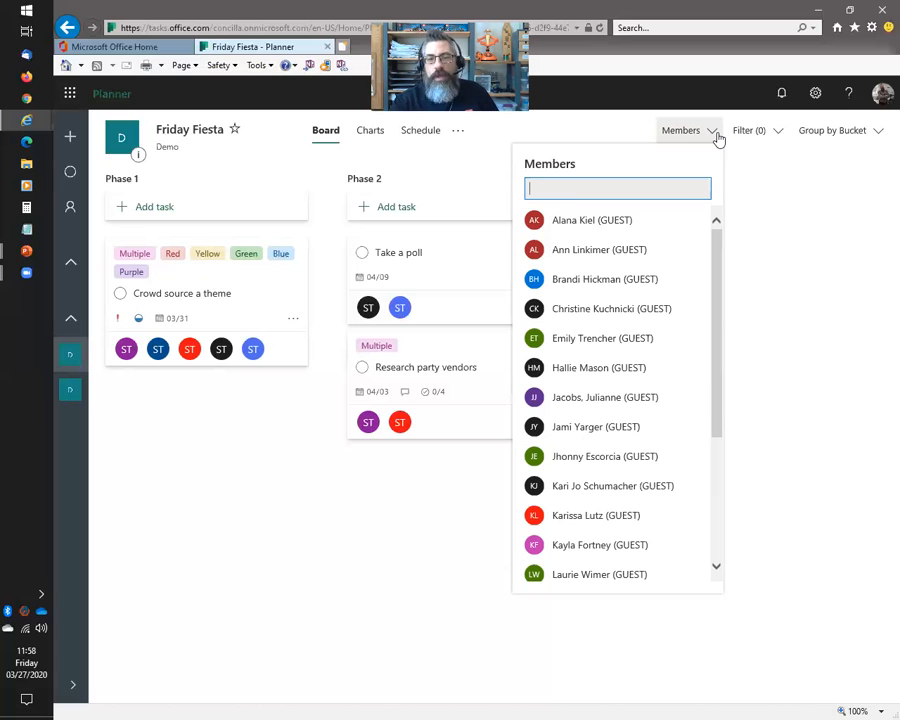
drag(717, 267, 723, 215)
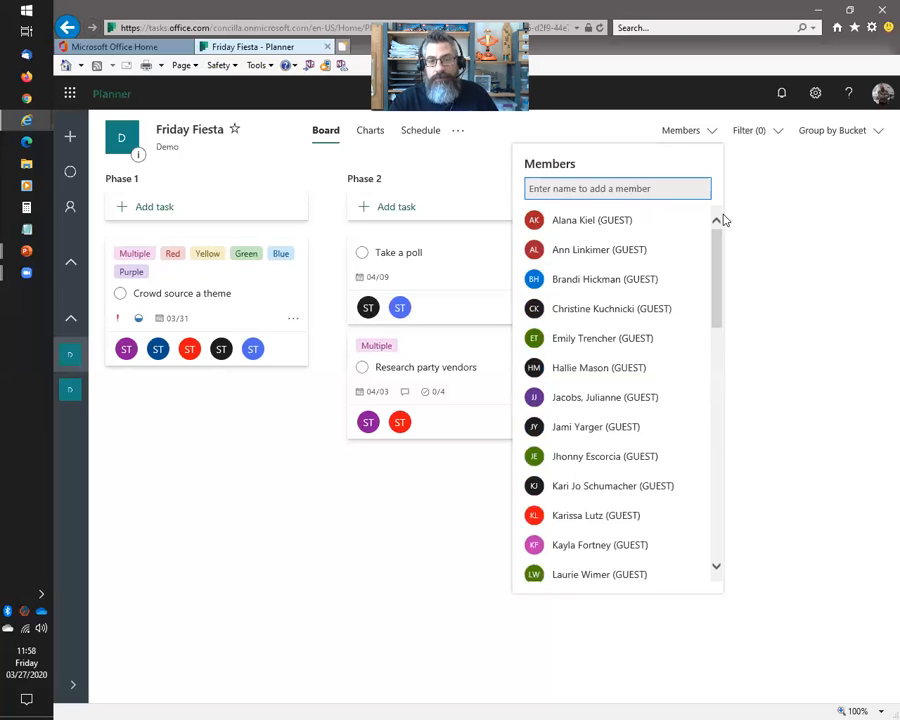
click(642, 189)
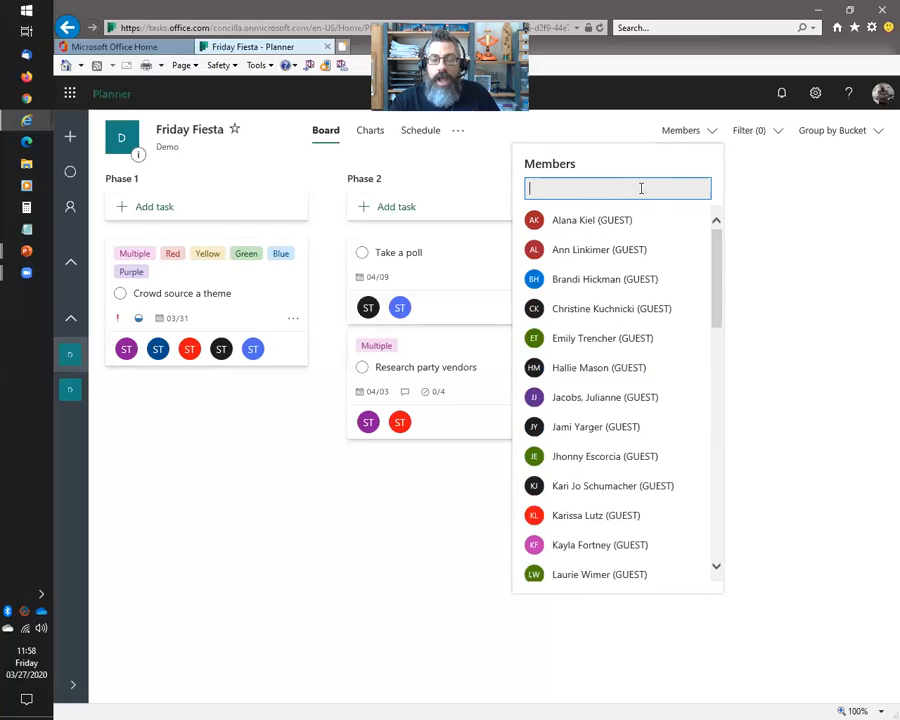
click(777, 194)
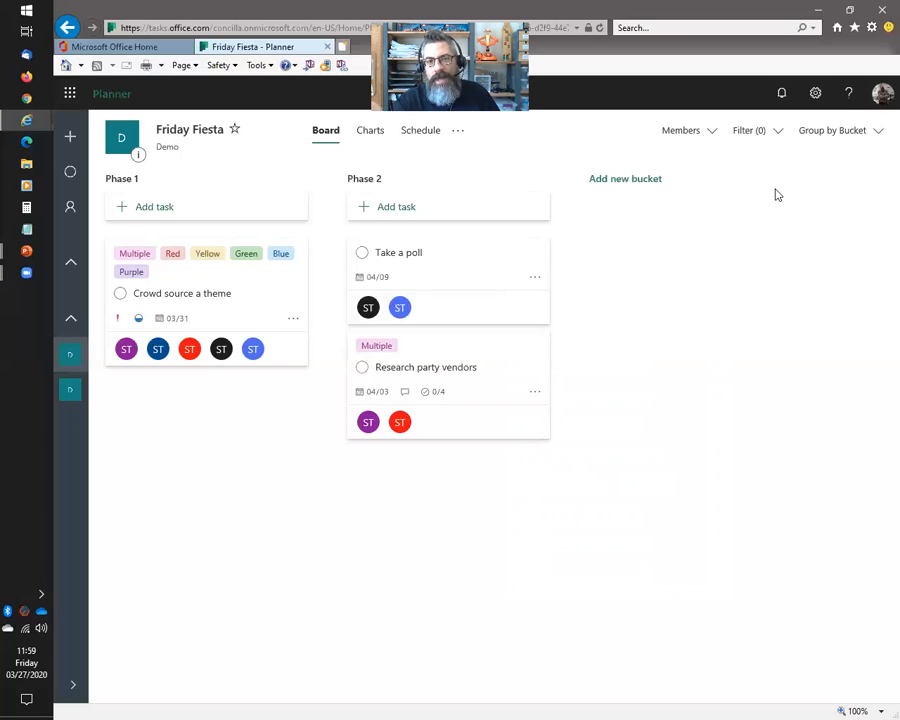
click(680, 134)
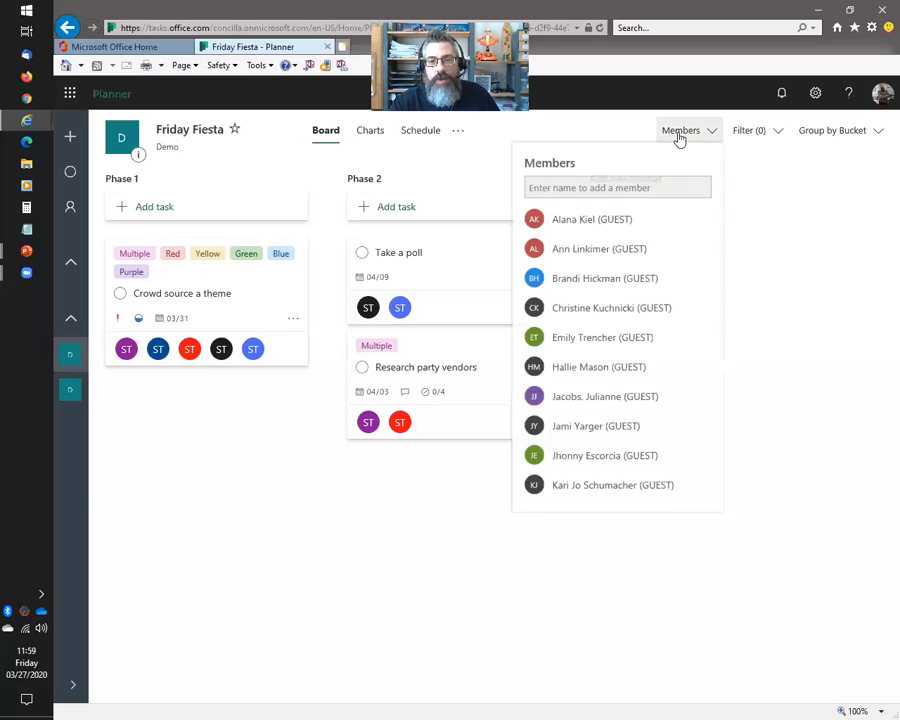
click(583, 184)
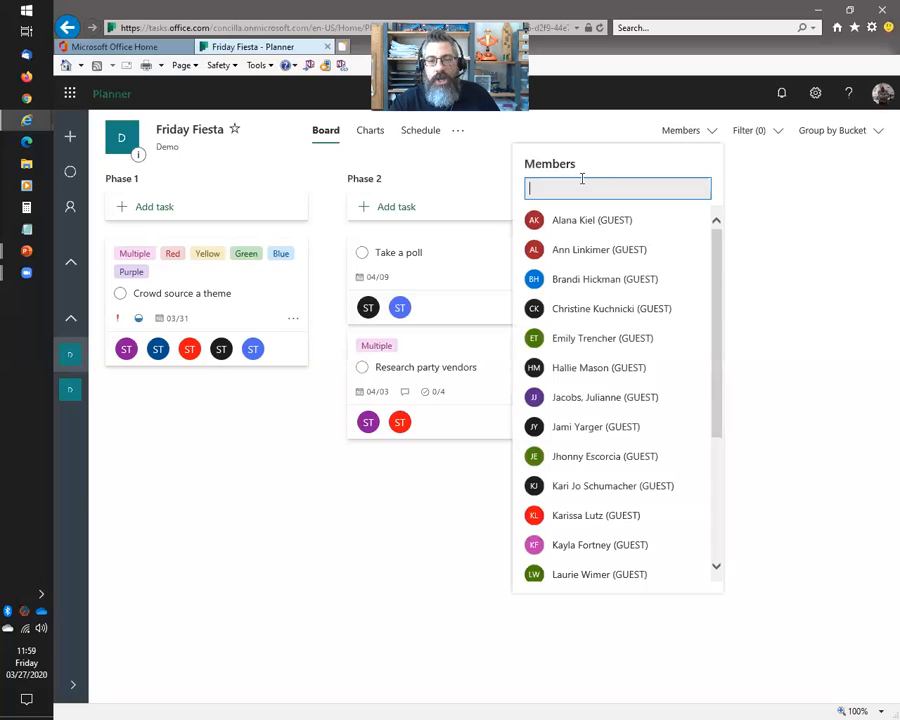
click(604, 125)
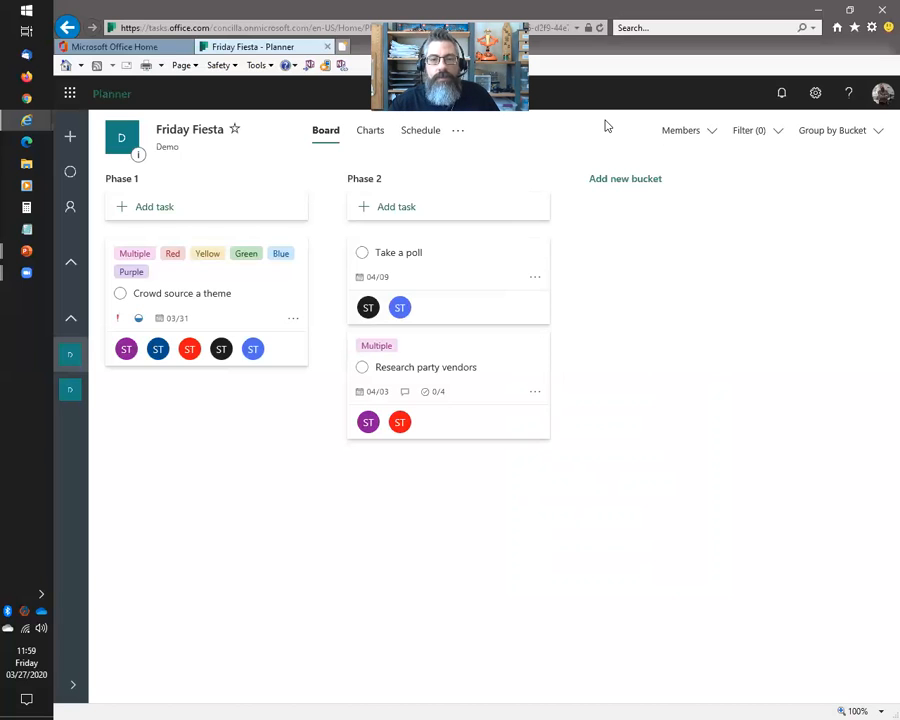
- Filter the board to tasks due next week that are assigned to Student04 Training
click(779, 133)
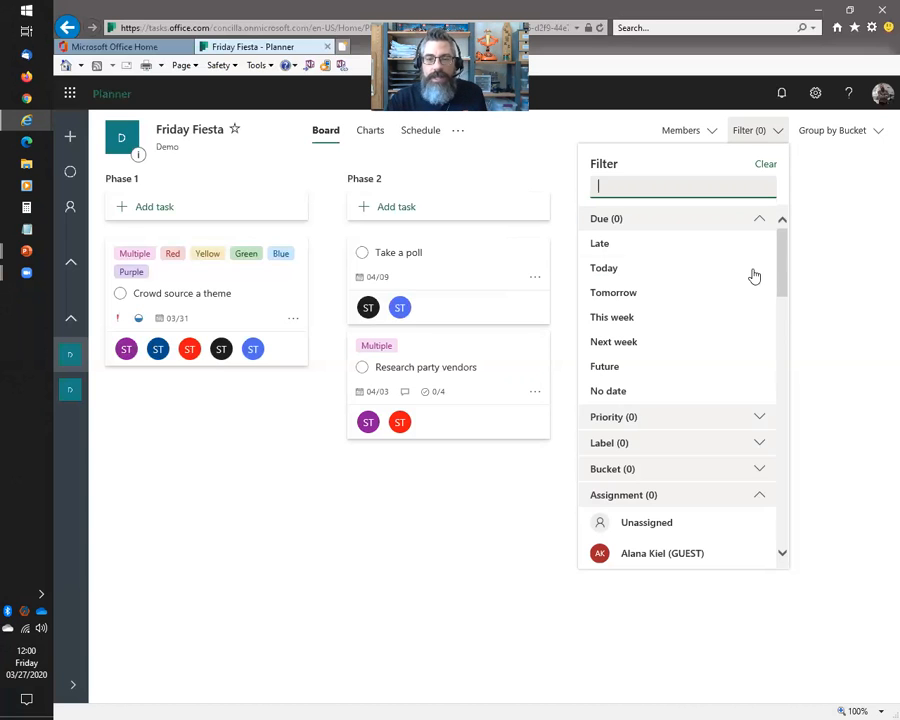
drag(785, 261, 633, 236)
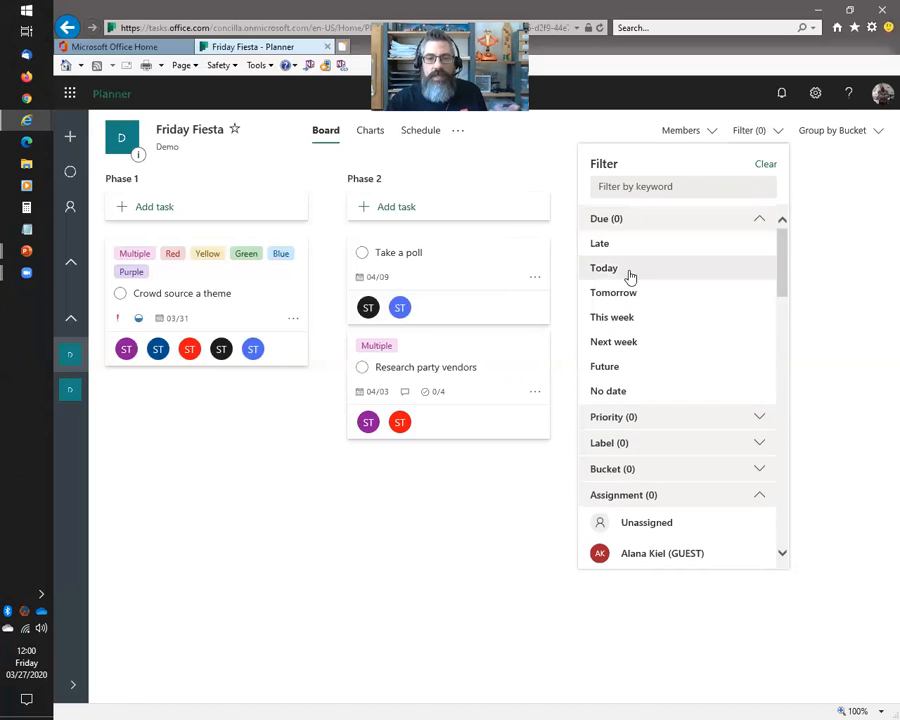
click(622, 345)
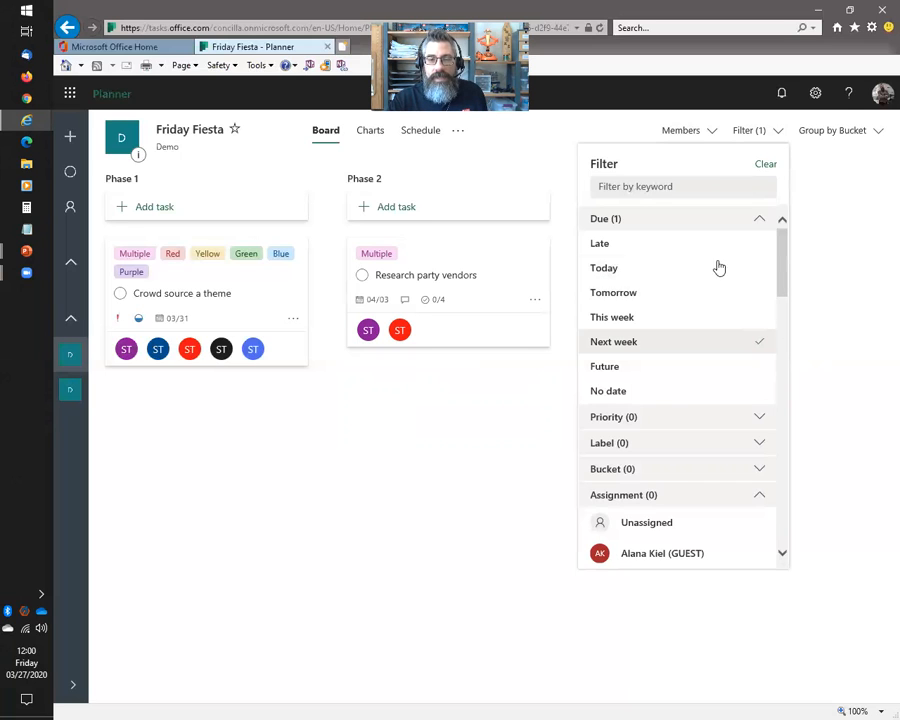
drag(786, 263, 768, 484)
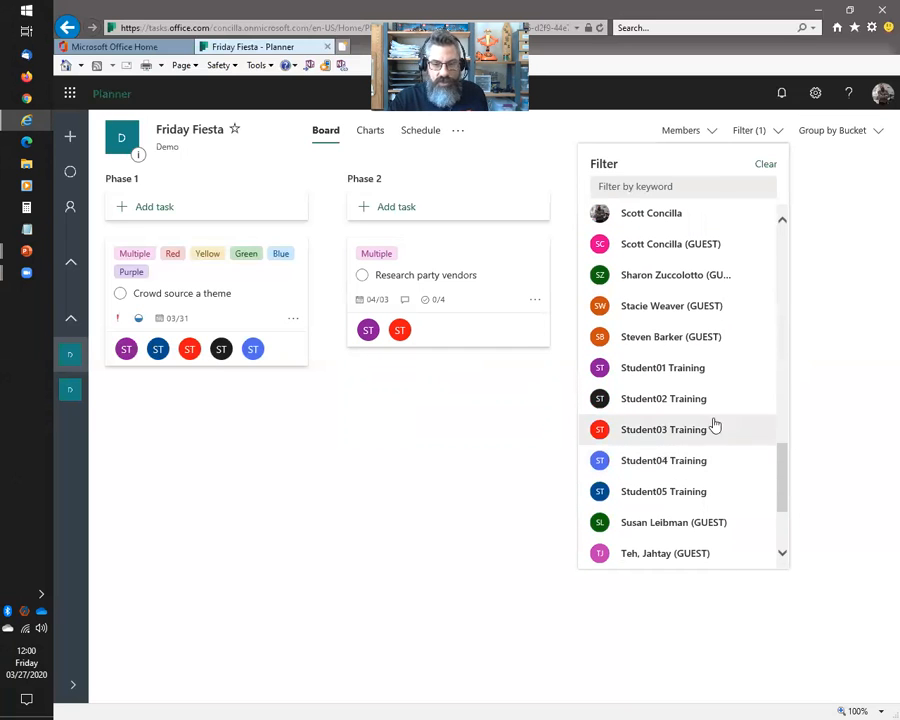
click(646, 465)
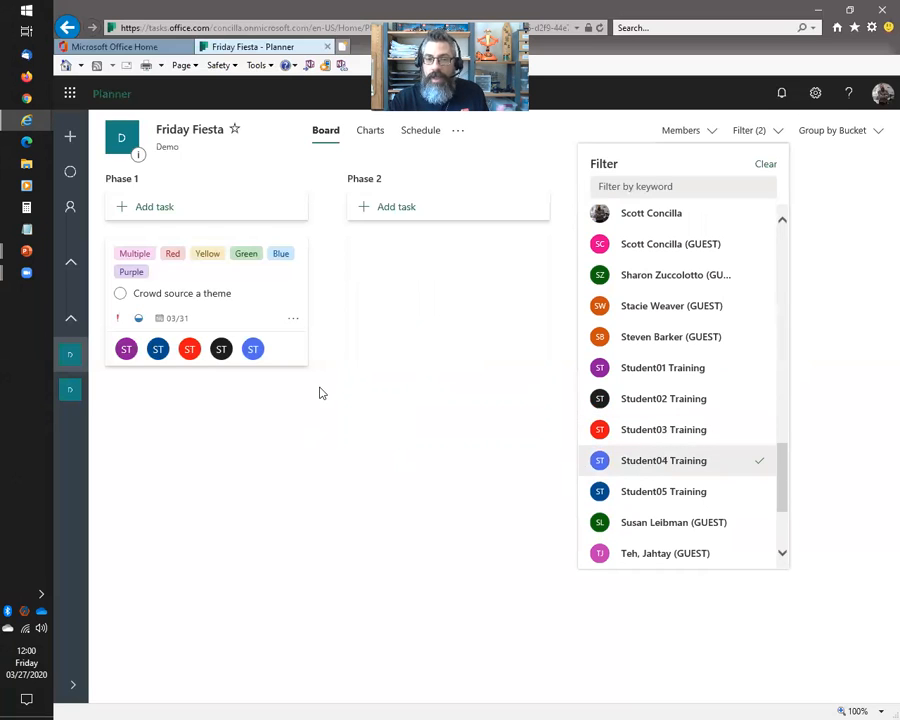
click(757, 129)
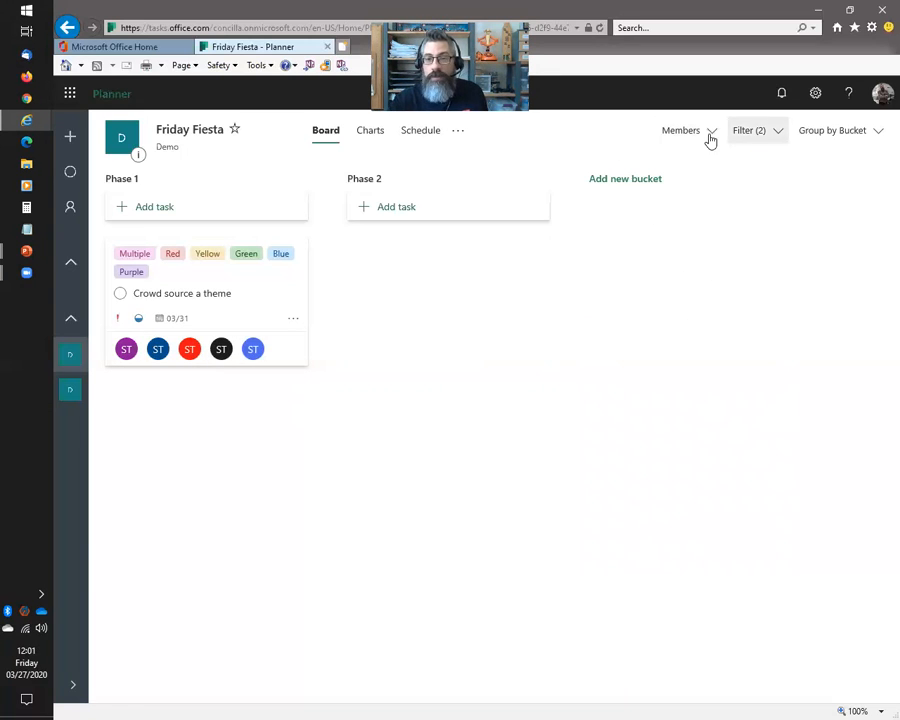
- Clear all filters from the board and group its tasks by Assigned to
click(776, 144)
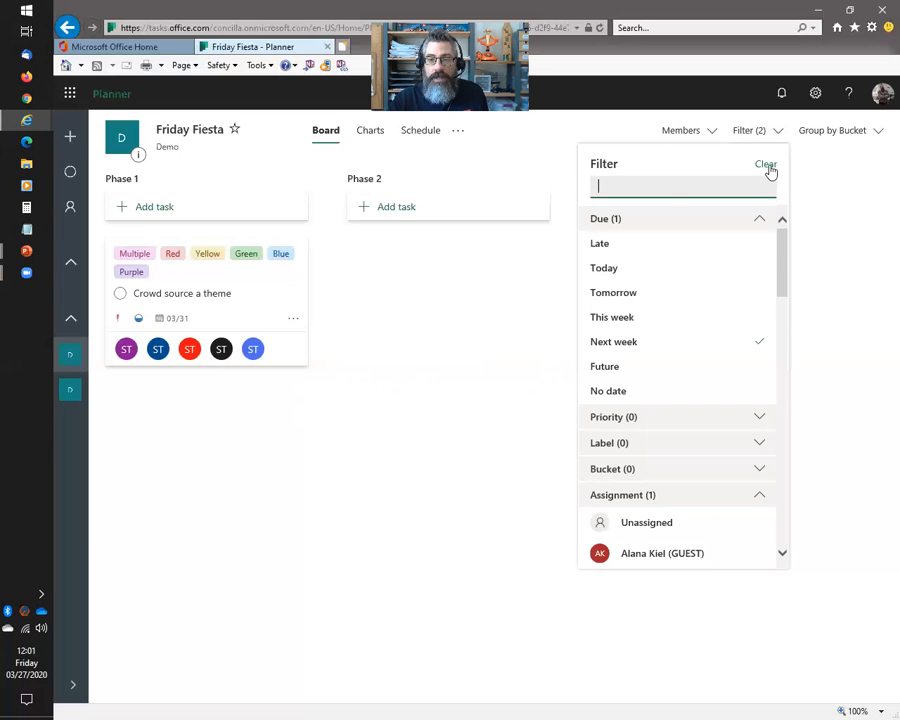
click(766, 165)
click(826, 311)
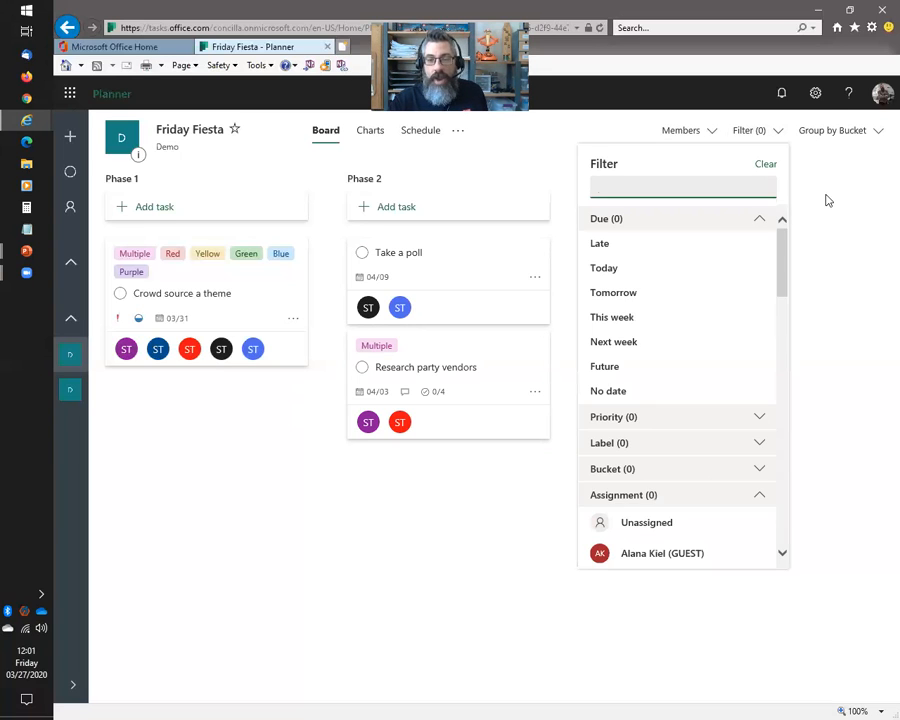
click(825, 199)
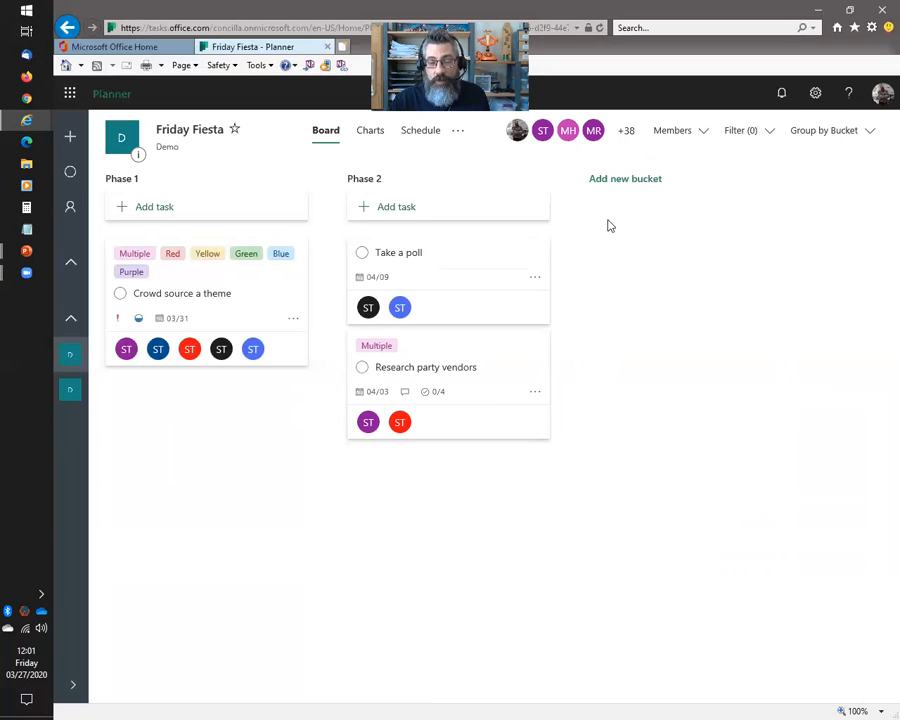
click(830, 131)
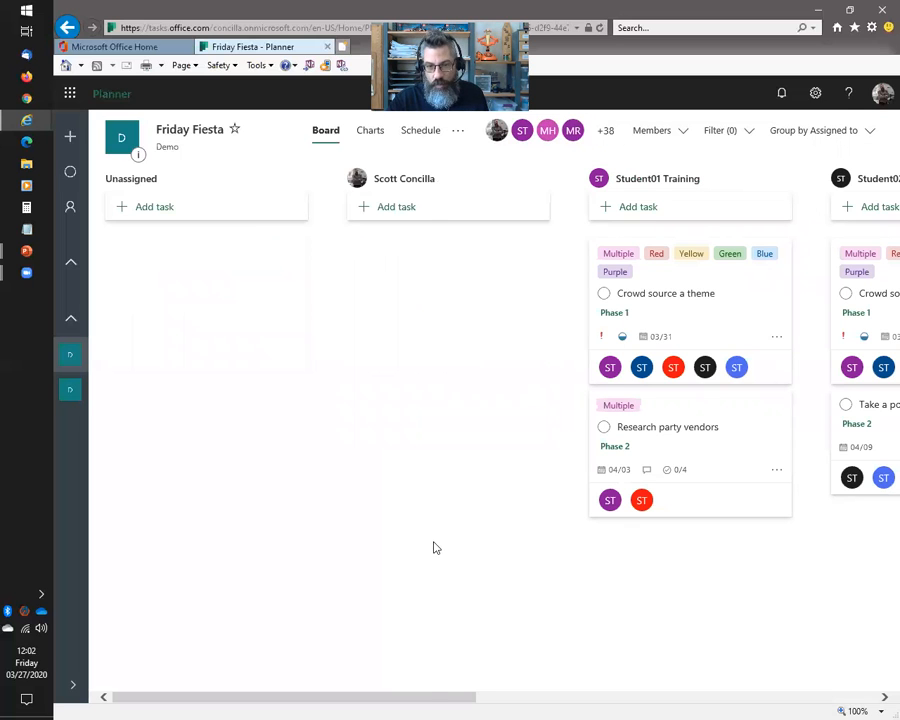
- Look through the tasks assigned to each team member on the board and the members offered as filter options
drag(424, 694, 559, 683)
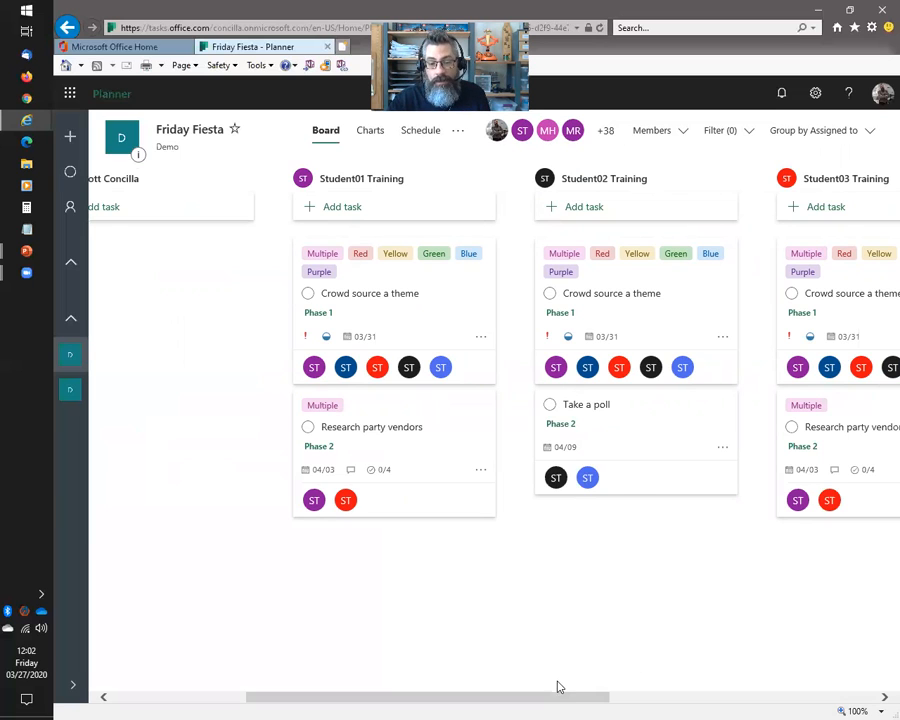
drag(558, 695, 829, 688)
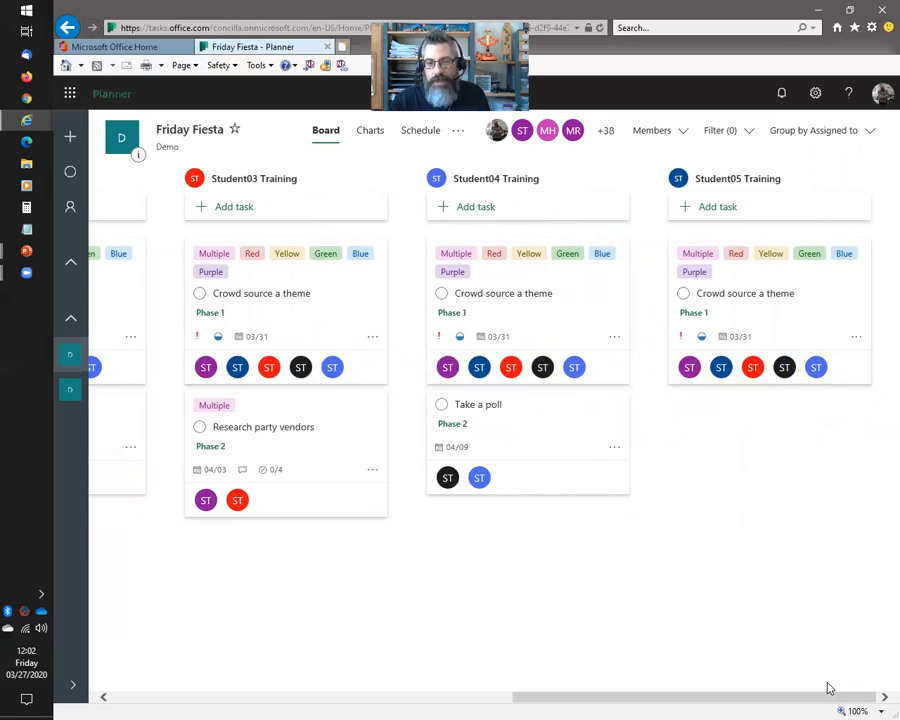
click(727, 134)
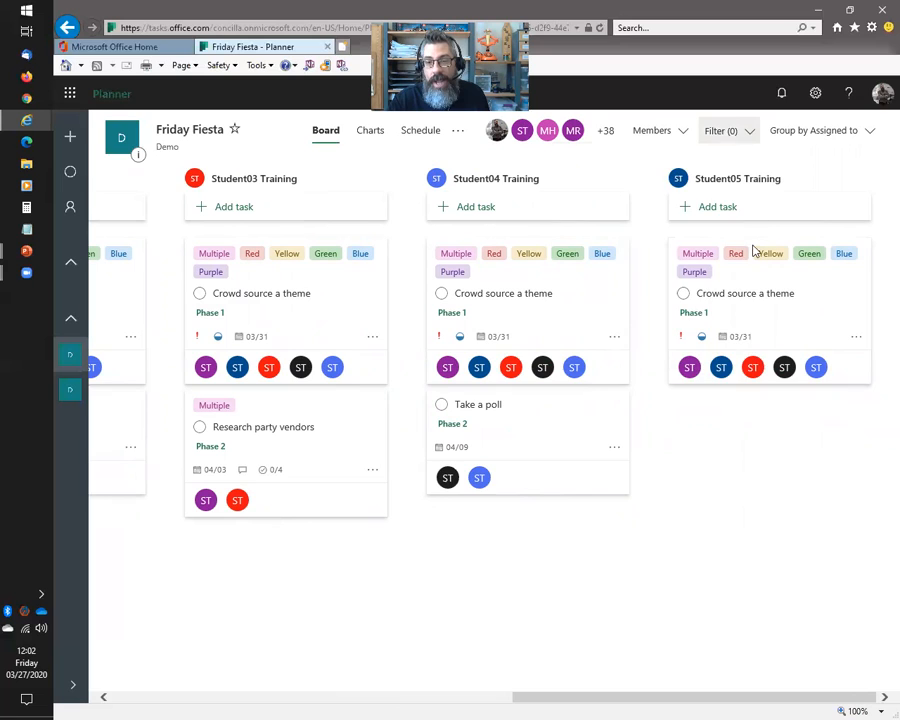
drag(753, 255, 755, 367)
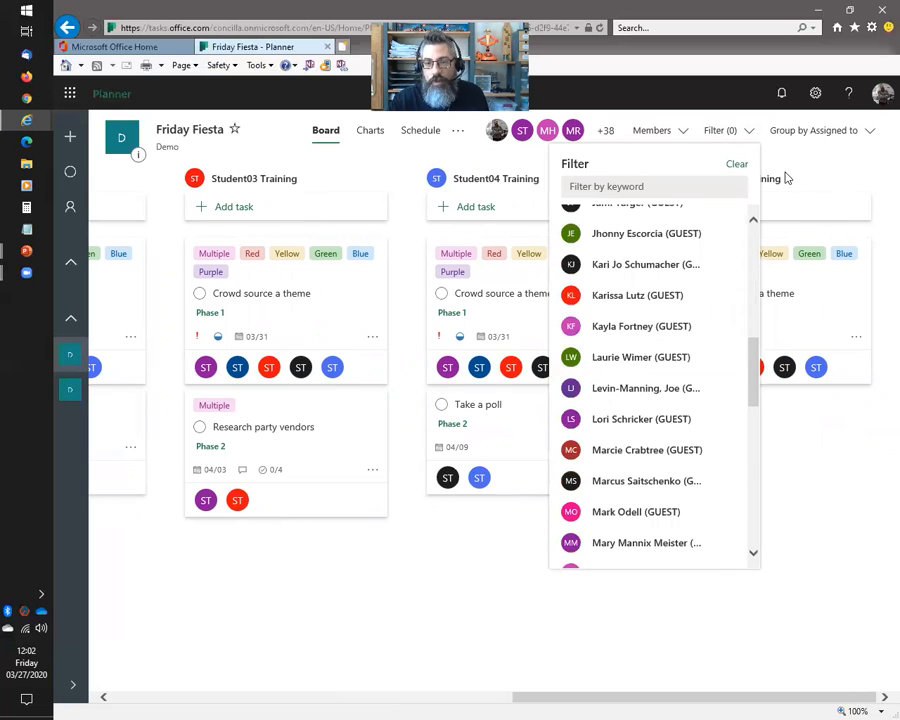
click(712, 451)
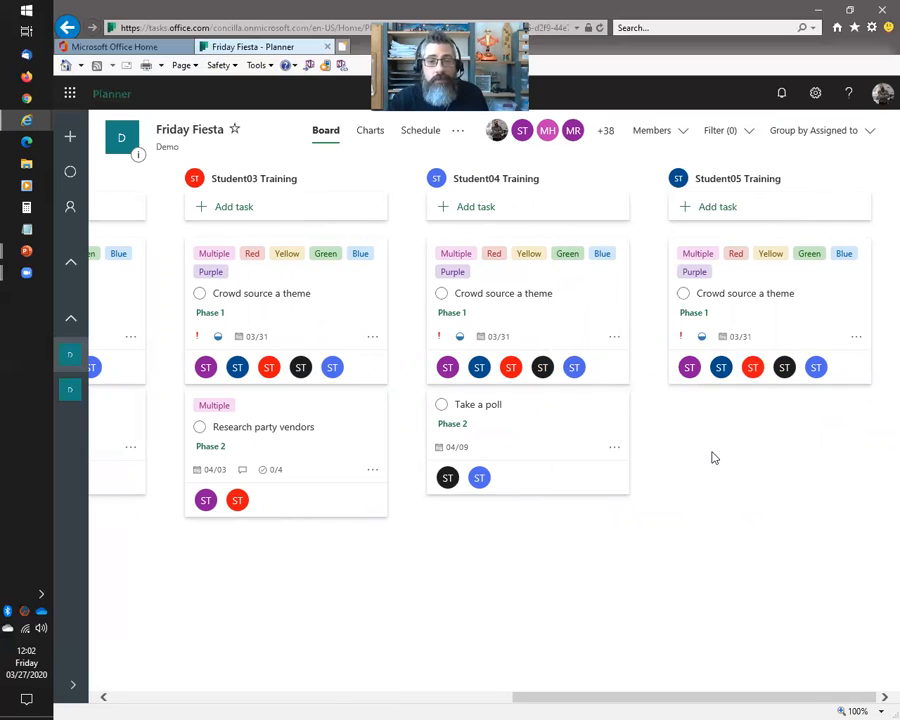
- Group the board's tasks by Priority, and switch the grouping back to Bucket
click(818, 135)
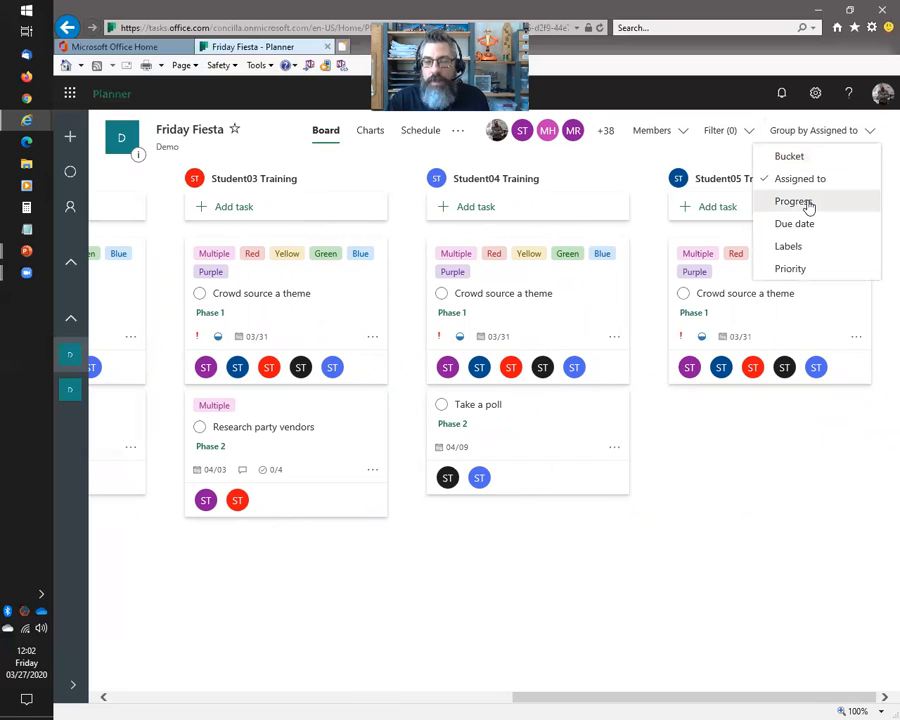
click(790, 268)
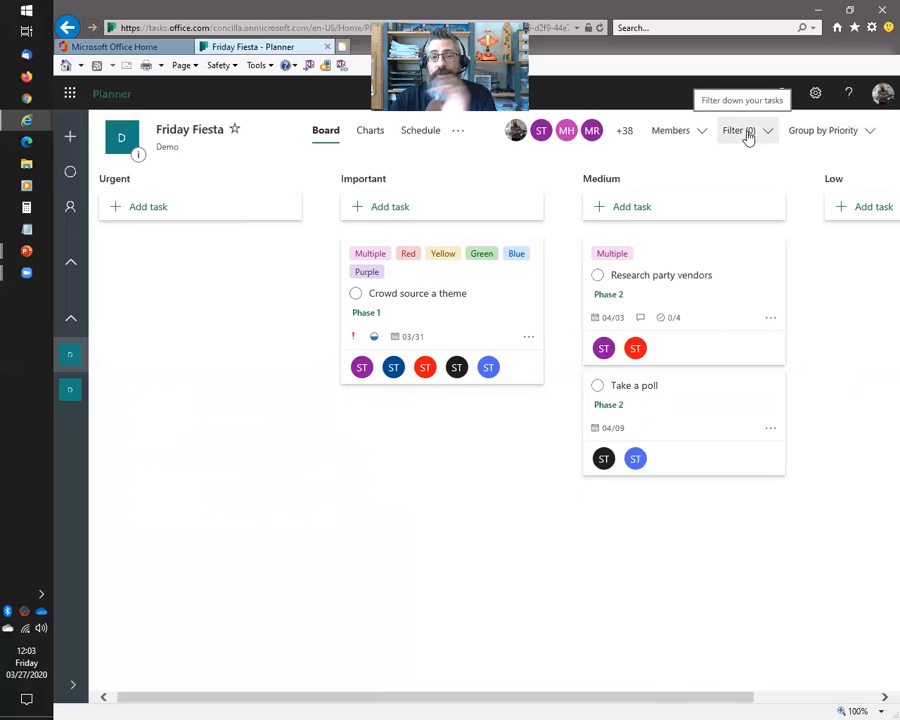
click(848, 132)
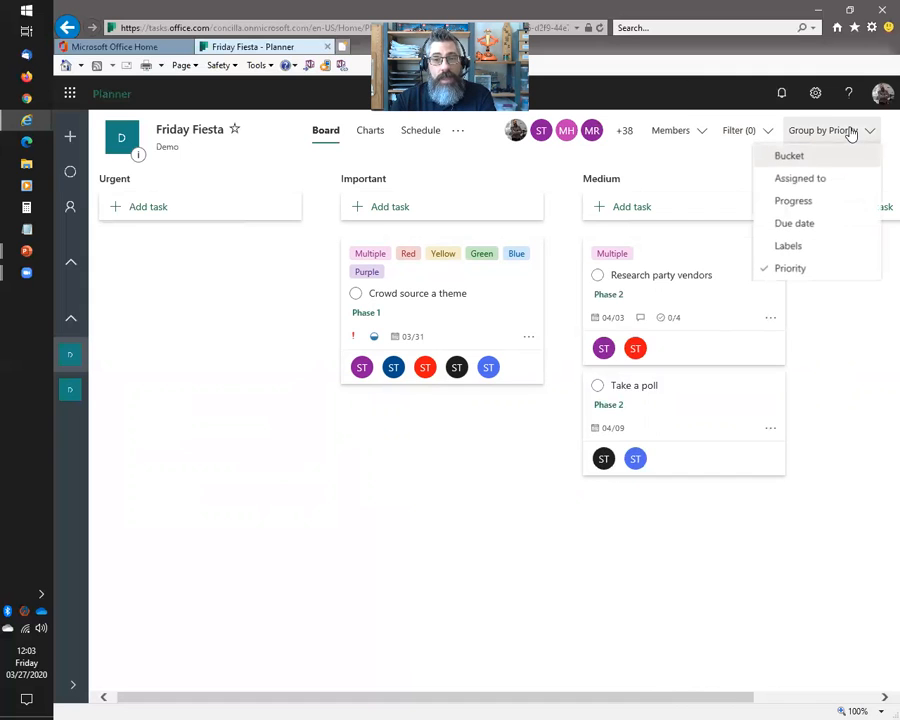
click(790, 157)
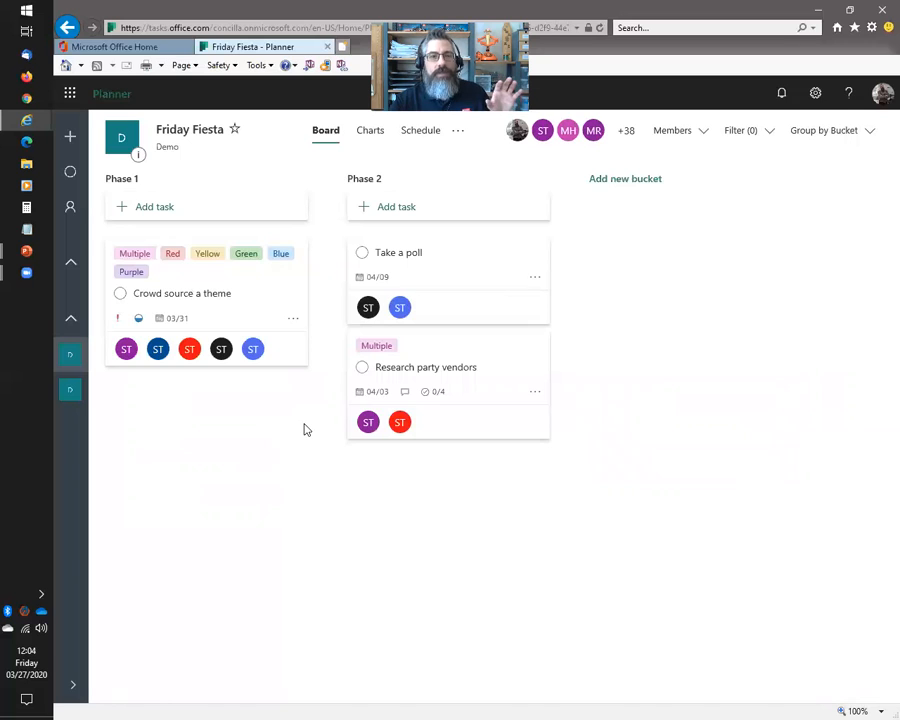
- Examine the tasks grouped by Labels, including the details of "Crowd source a theme", and return the board to Bucket grouping
click(827, 136)
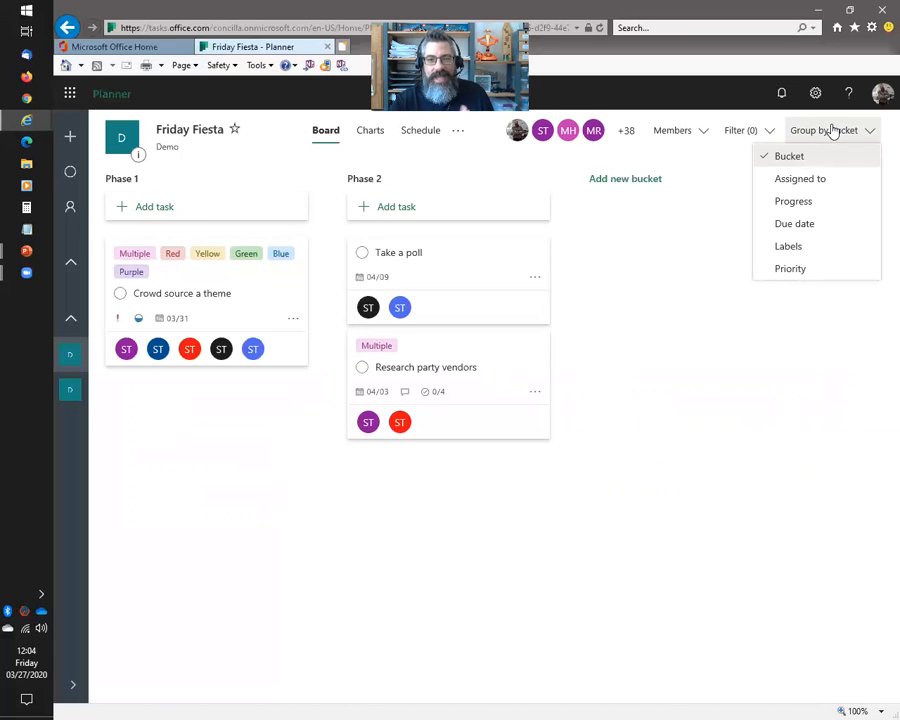
click(805, 250)
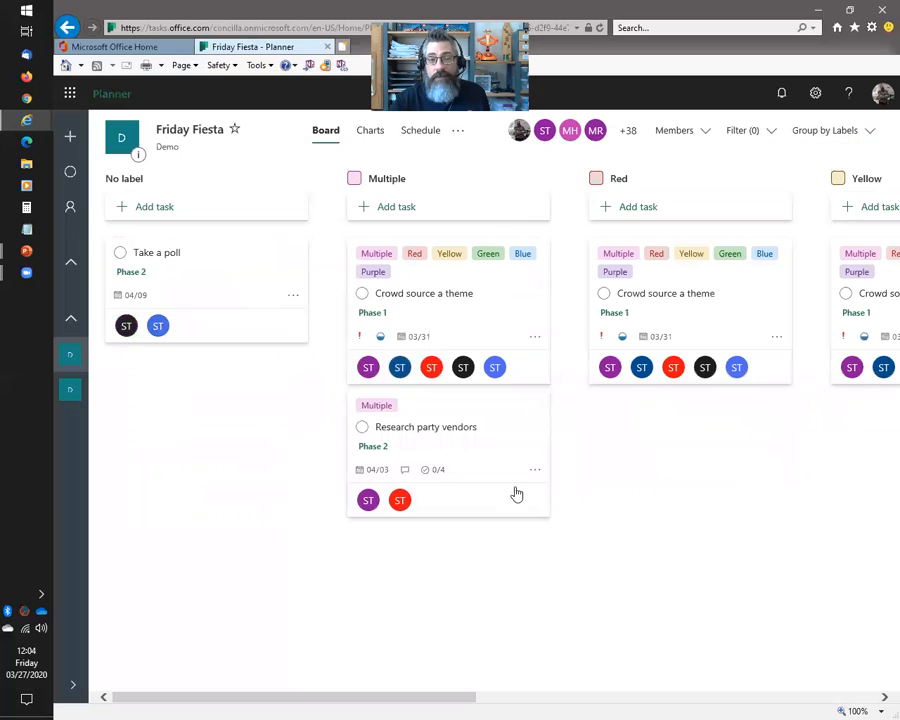
drag(368, 698, 338, 700)
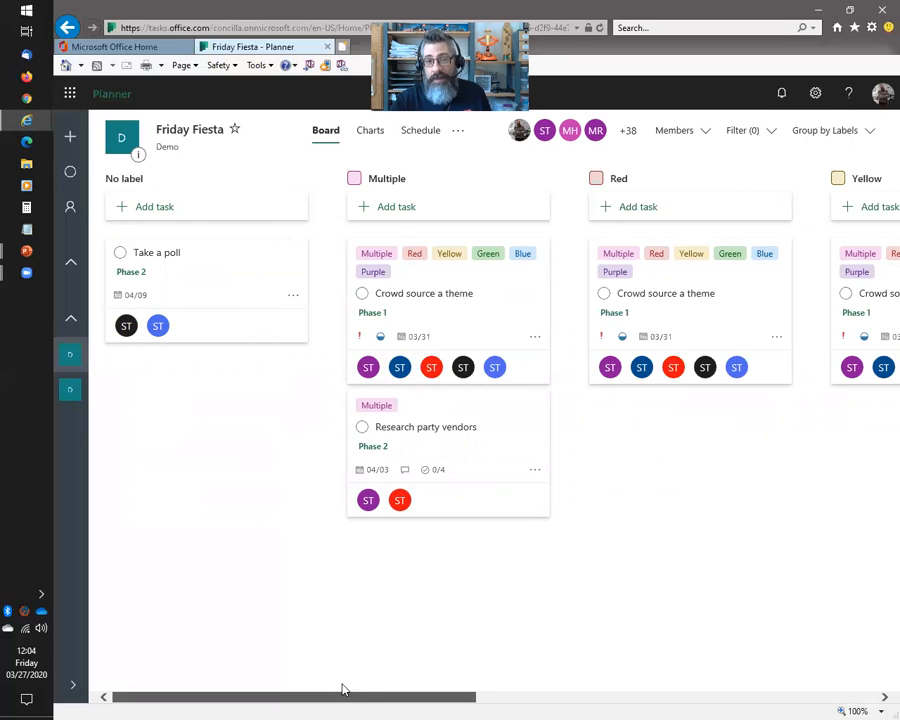
click(533, 281)
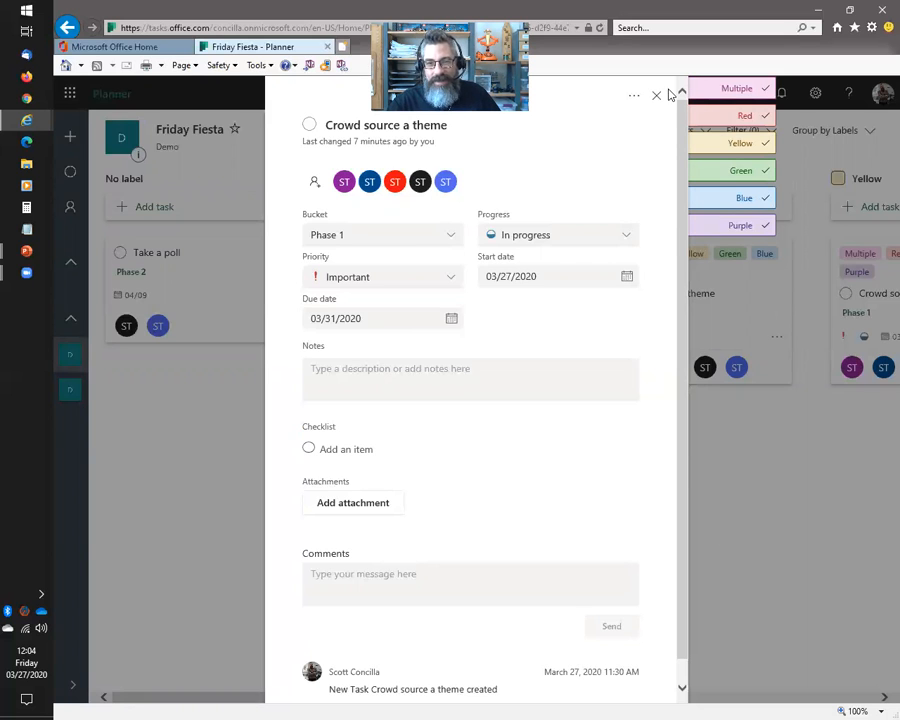
key(Escape)
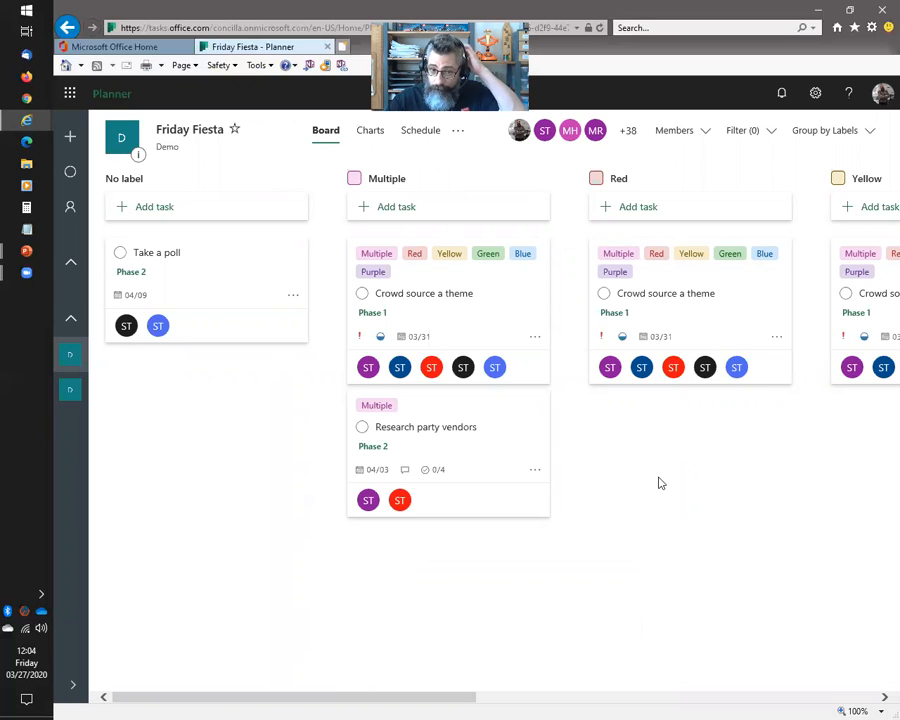
click(861, 134)
click(790, 158)
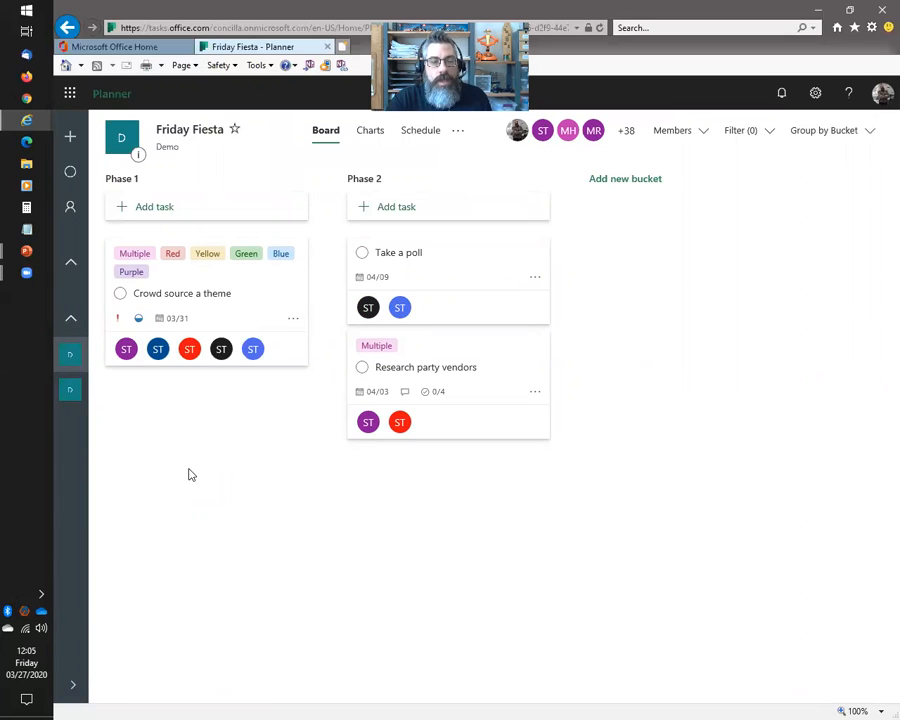
- Copy the "Research party vendors" task from Phase 2 to the Phase 1 bucket, including its description, checklist, attachments and labels
click(293, 319)
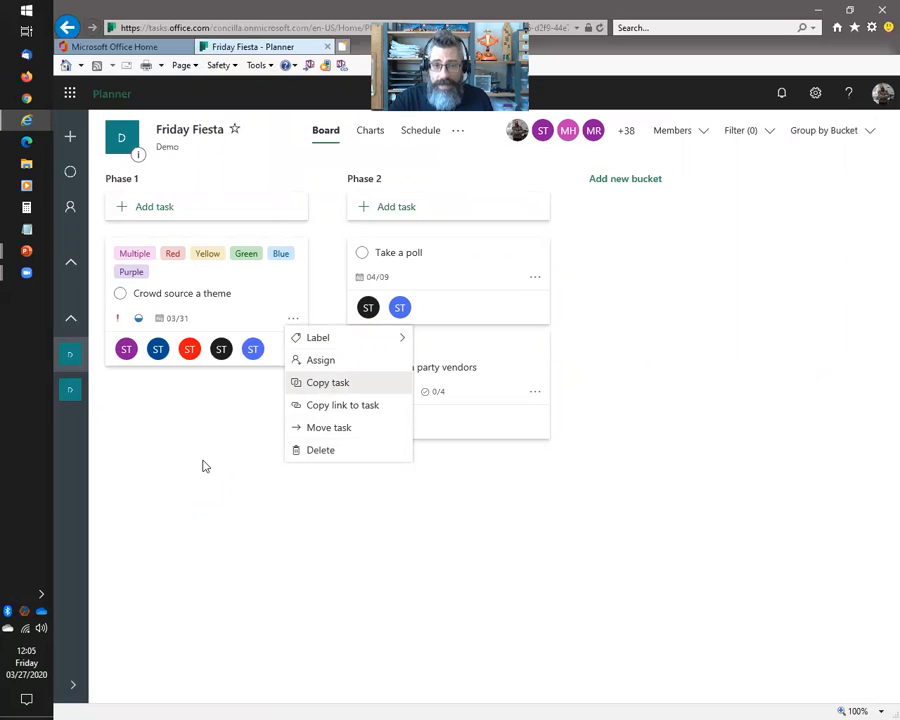
click(205, 420)
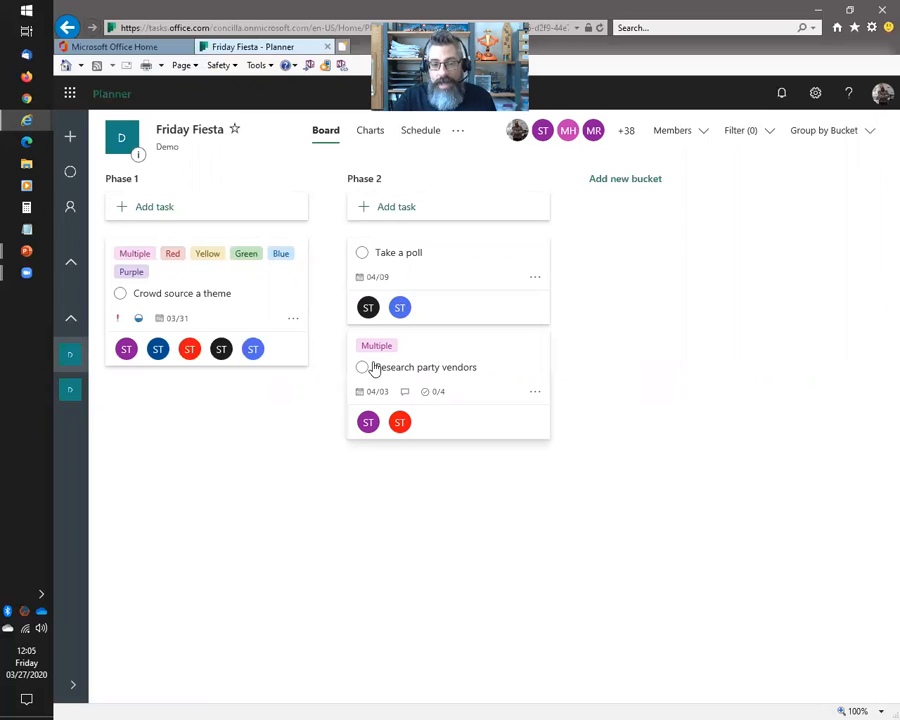
click(535, 392)
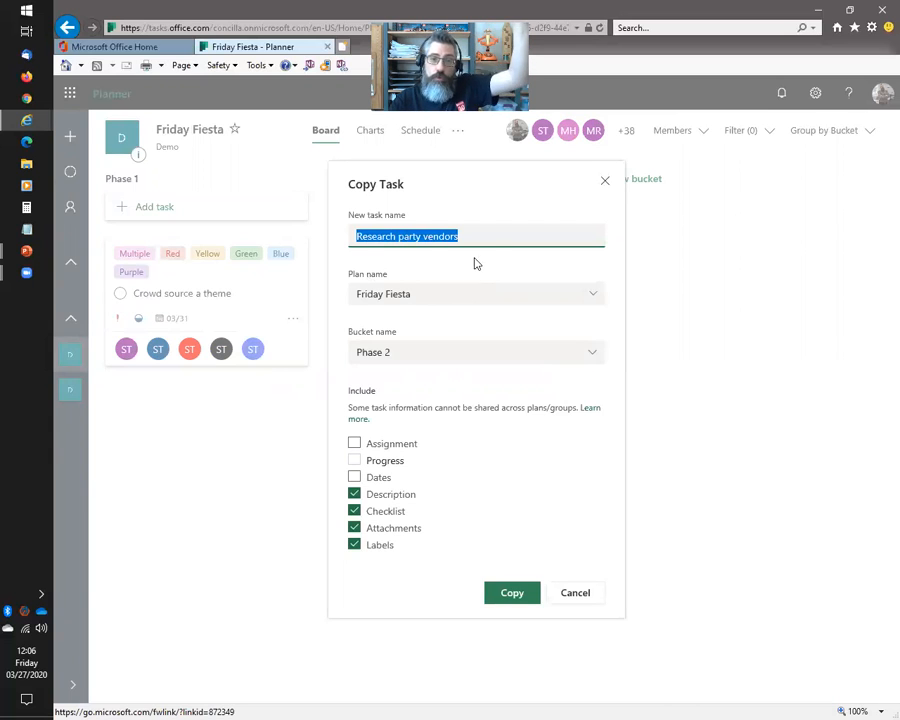
click(589, 302)
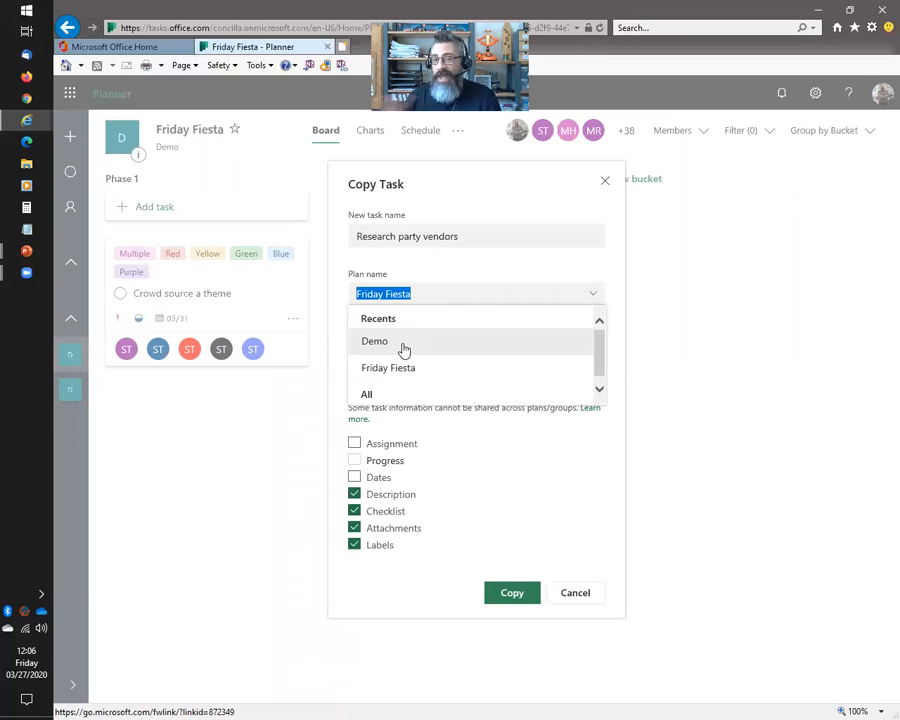
click(527, 197)
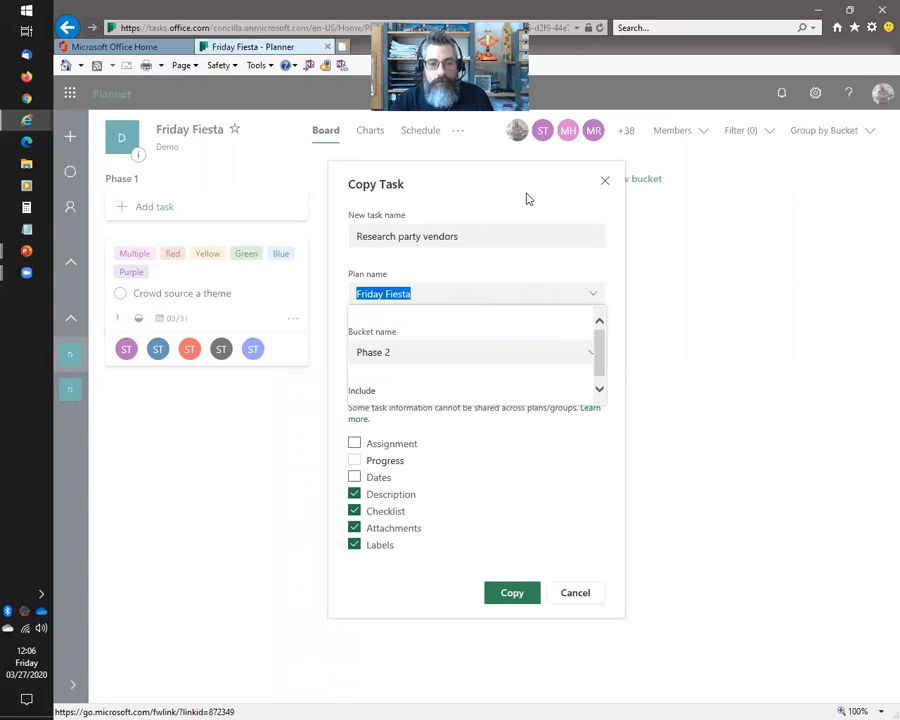
click(452, 362)
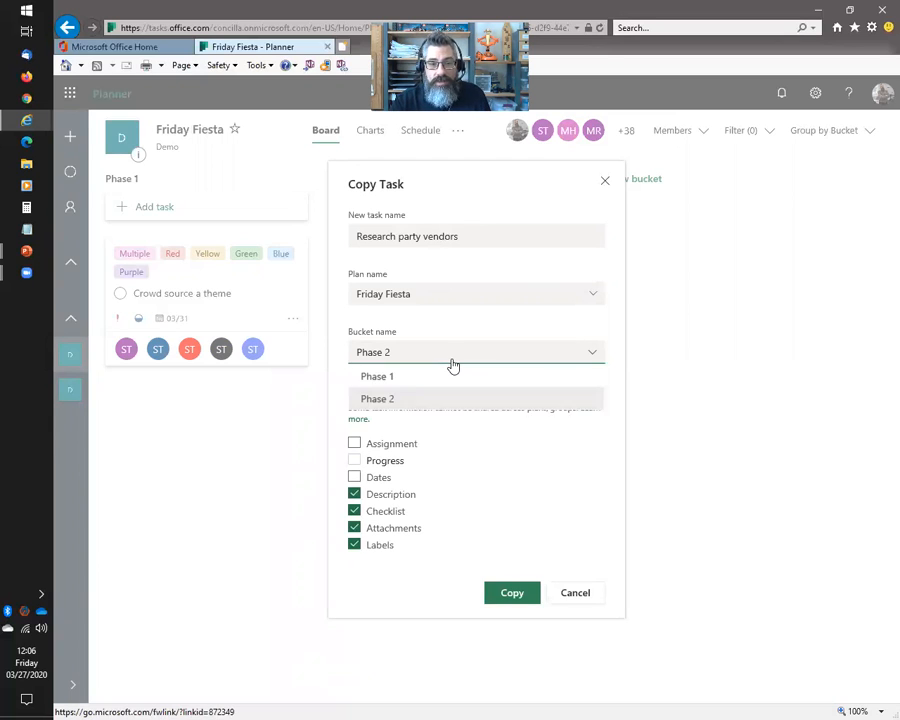
click(398, 377)
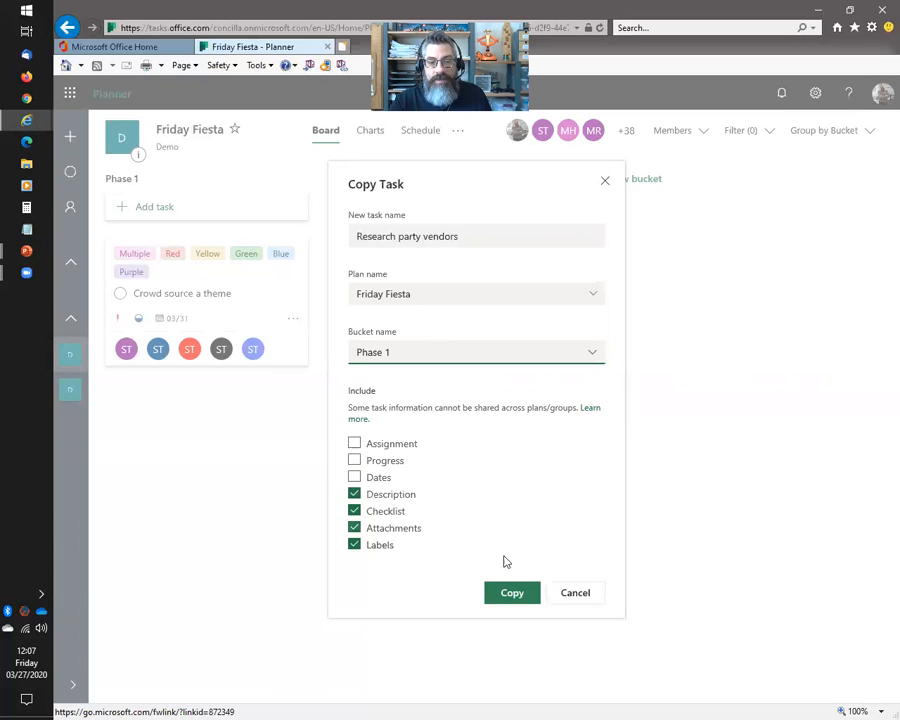
click(512, 594)
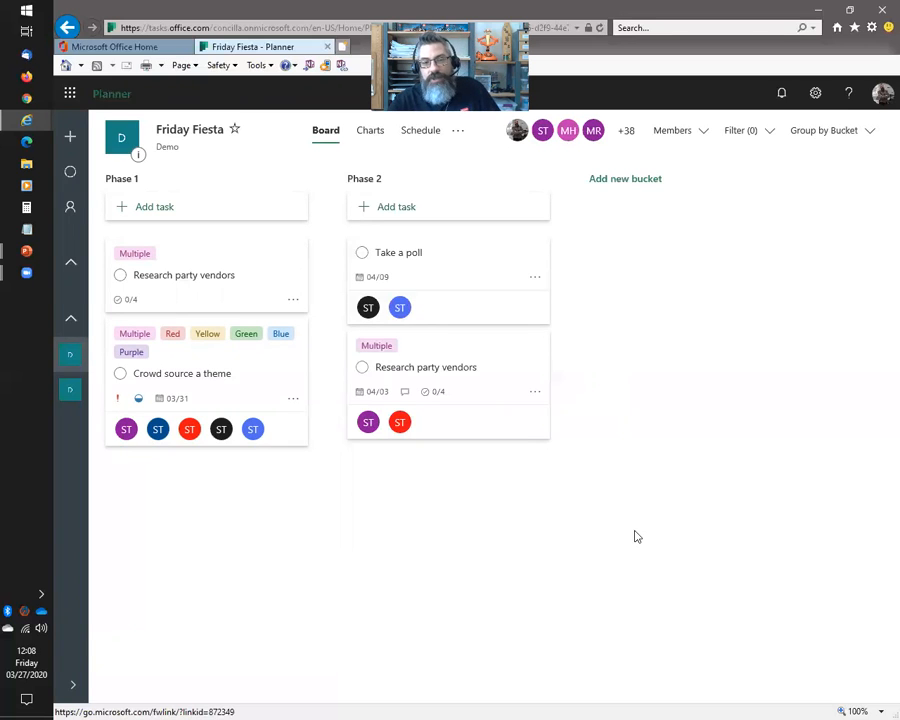
- Review the plan and bucket options for moving the "Take a poll" task, and cancel the move
click(535, 279)
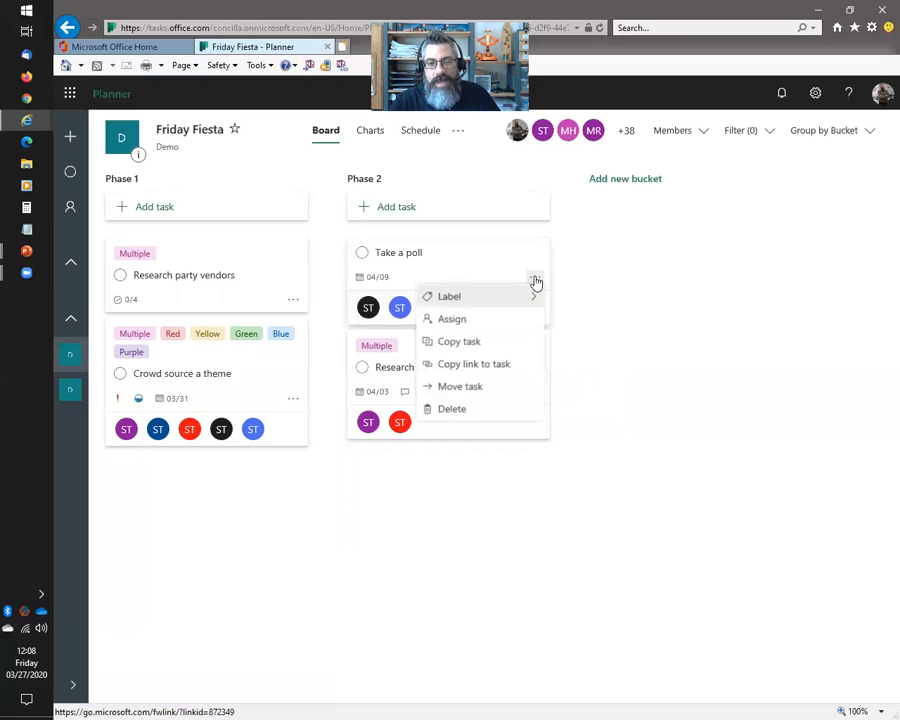
click(460, 387)
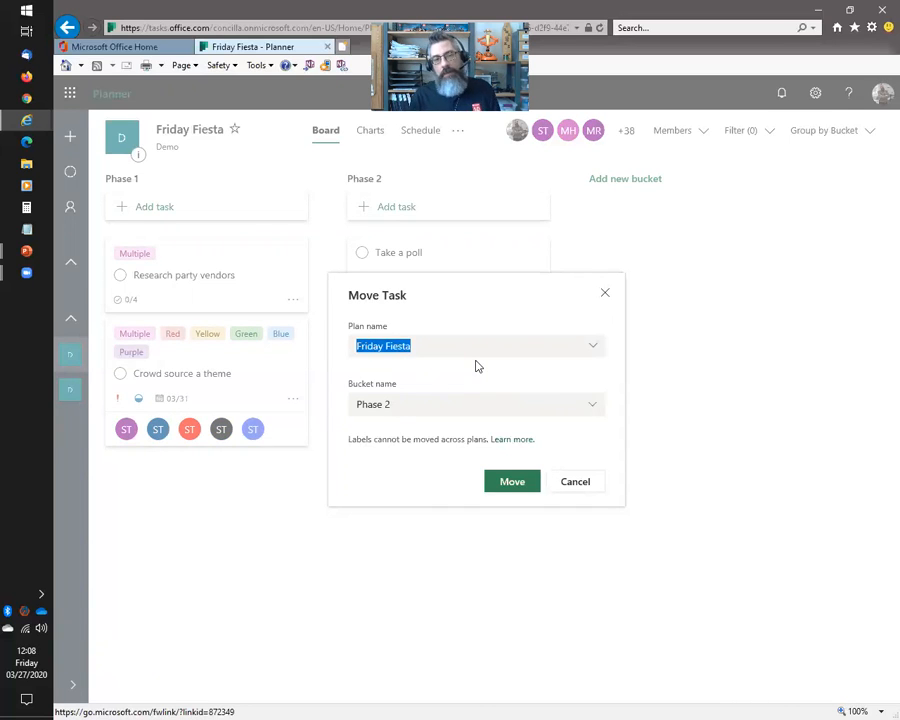
click(576, 488)
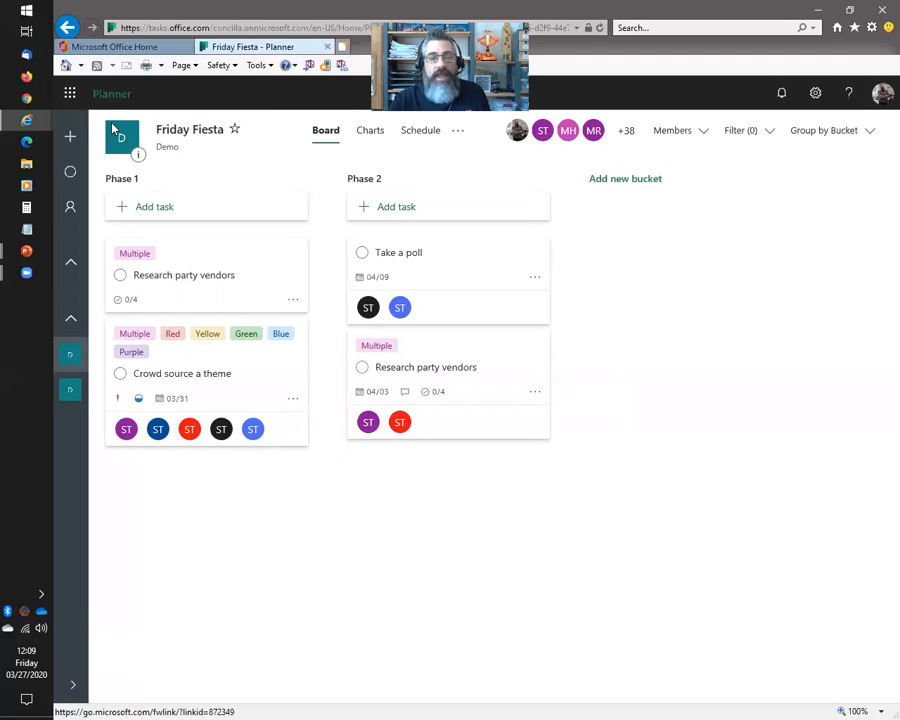
- Mark the Friday Fiesta plan as a favorite and collapse the Favorites and Recent plans lists in the navigation
click(72, 685)
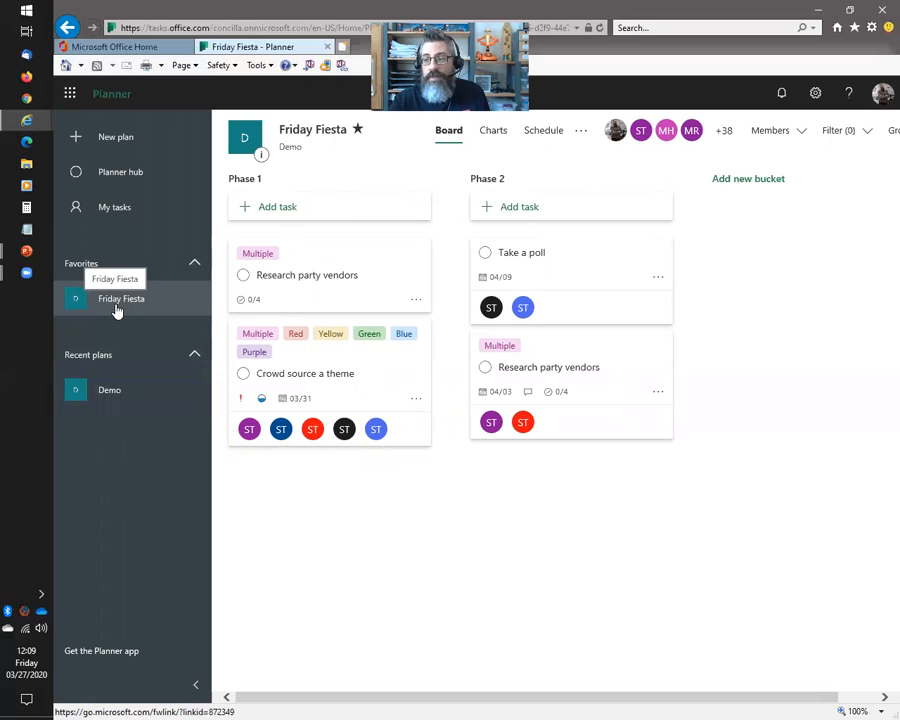
click(195, 263)
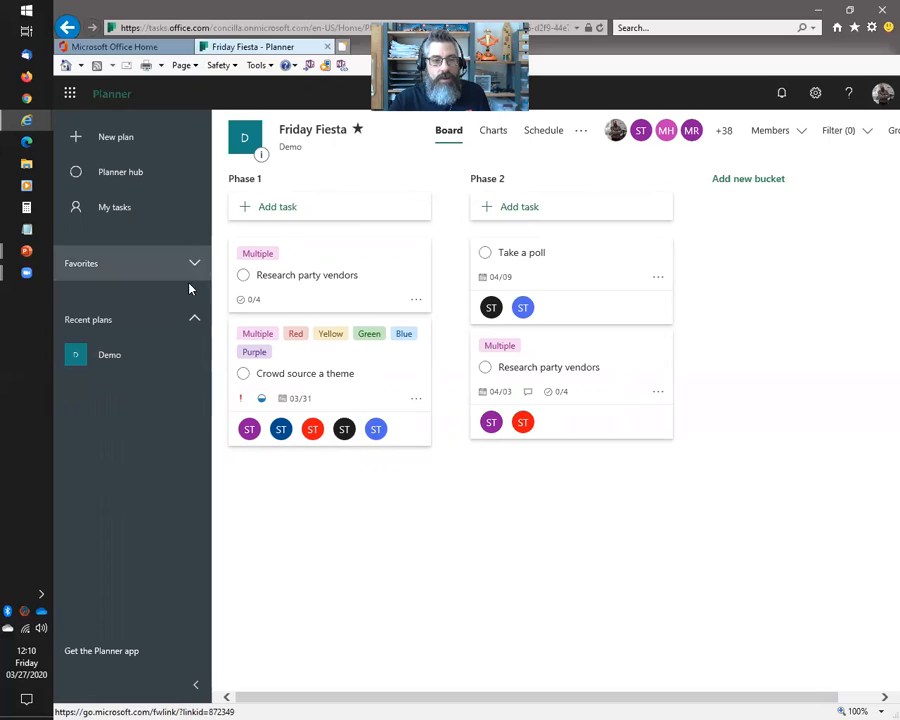
click(195, 320)
click(195, 264)
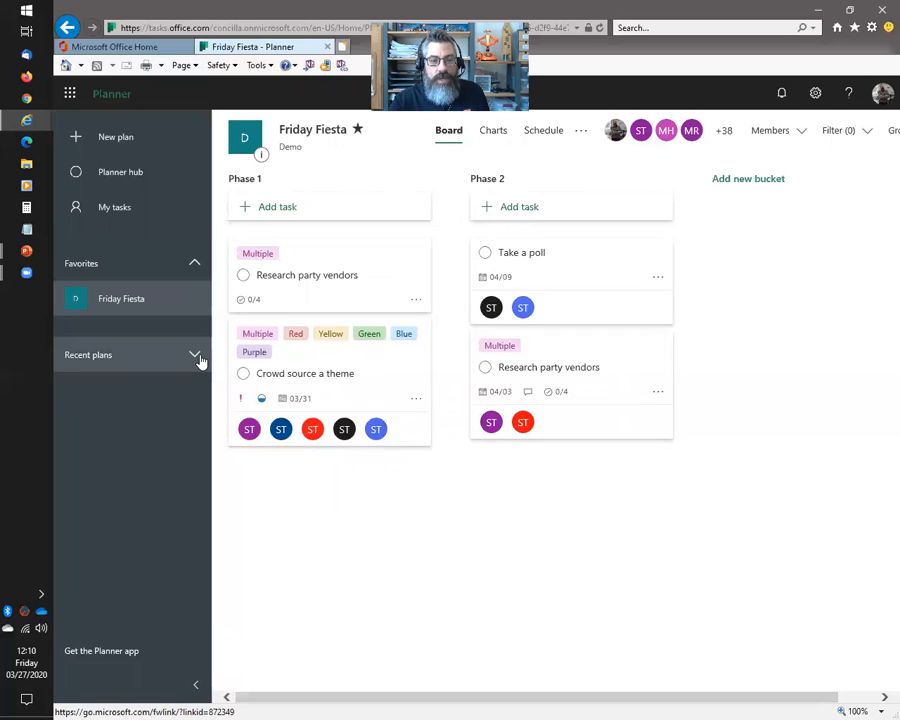
click(195, 353)
click(195, 263)
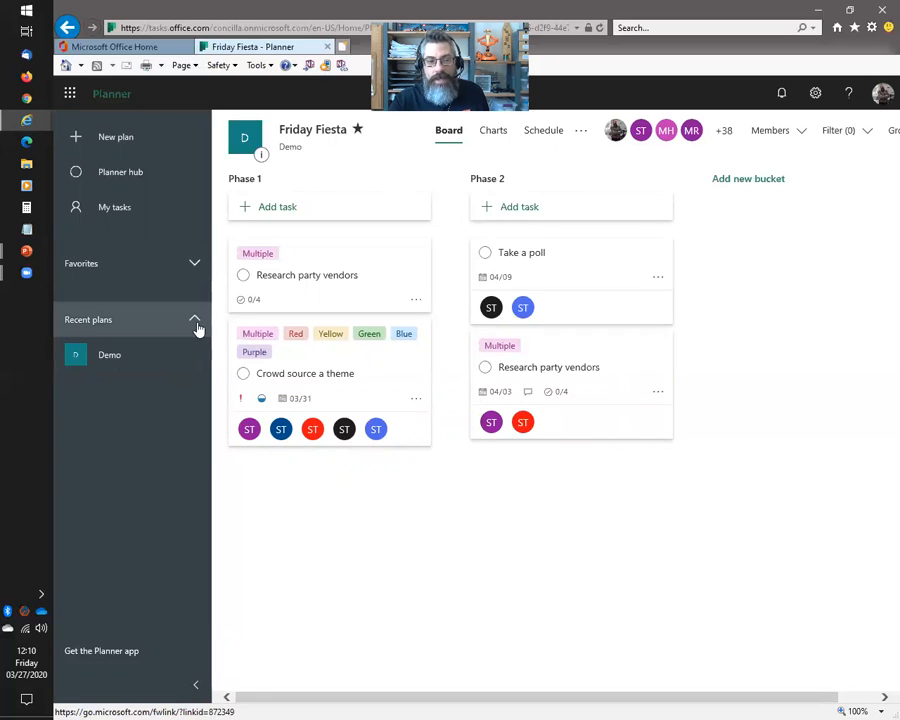
click(195, 320)
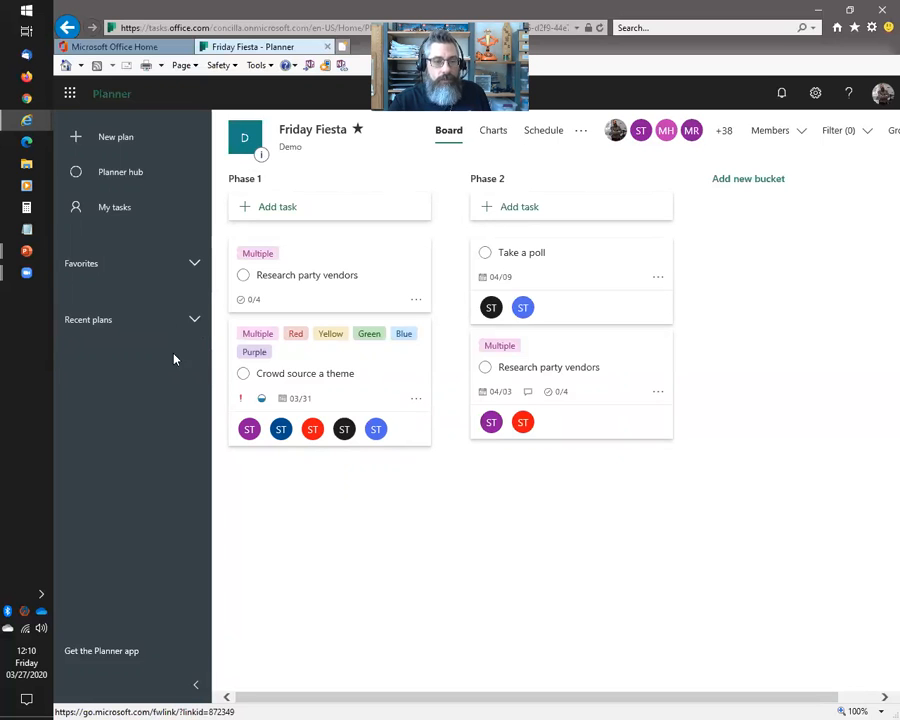
click(196, 684)
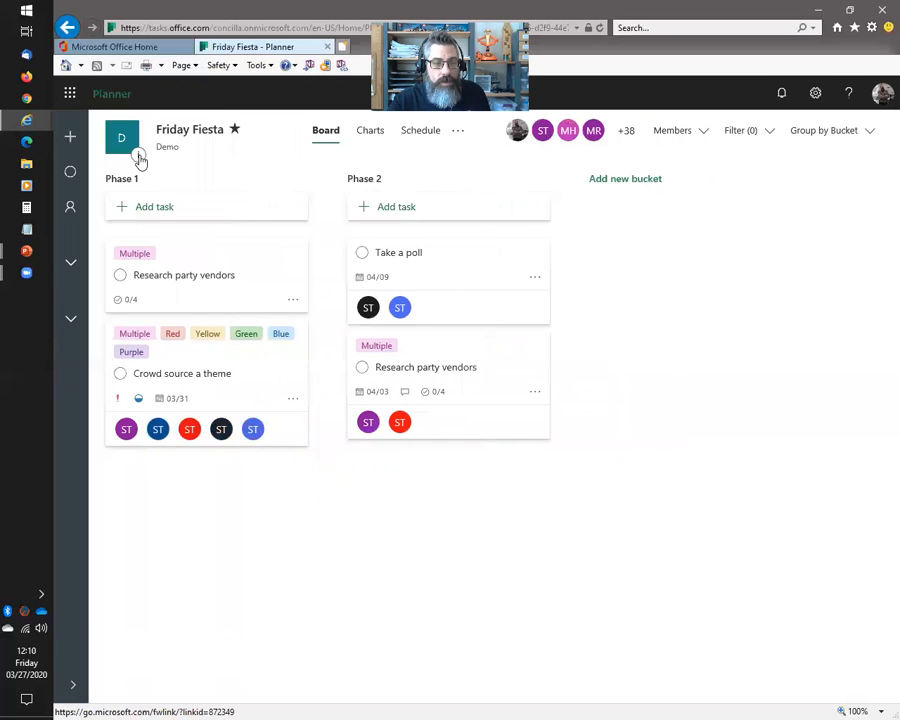
- Mark the "Research party vendors" task in Phase 1 as Completed and close its details
click(140, 160)
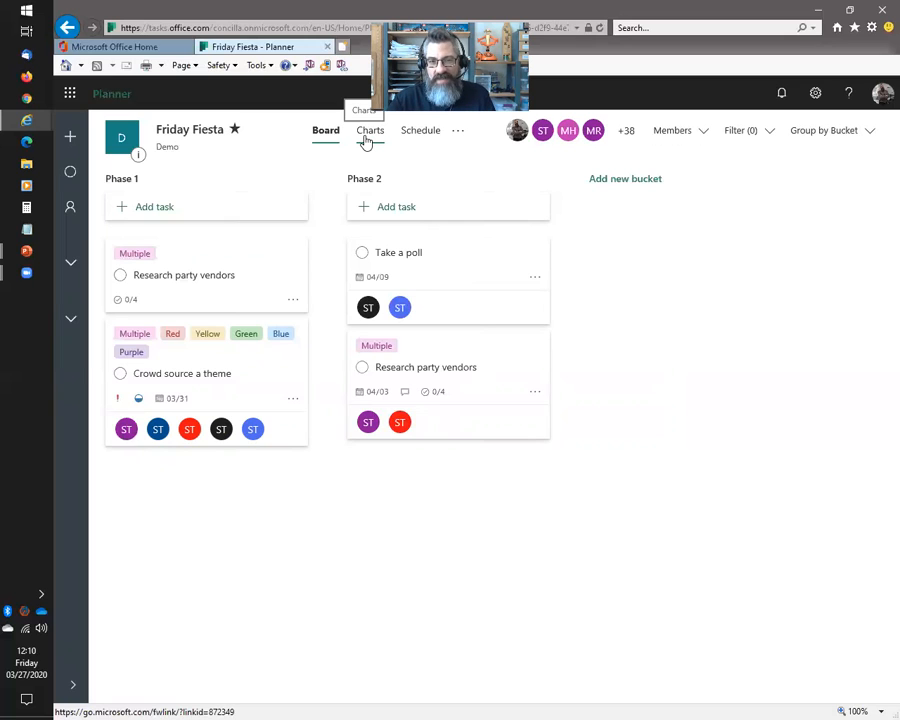
click(267, 280)
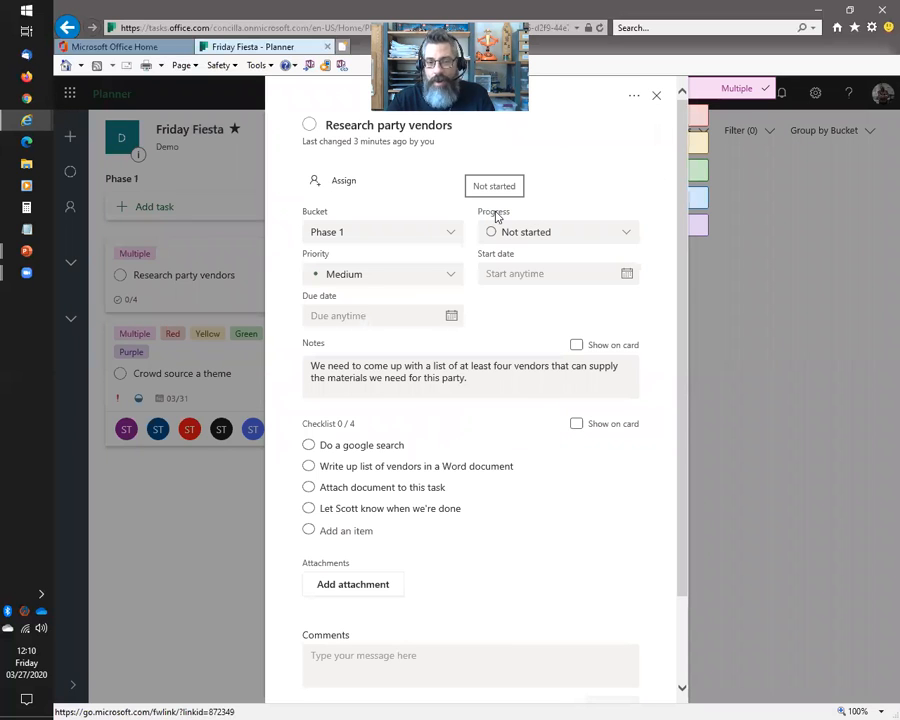
click(559, 231)
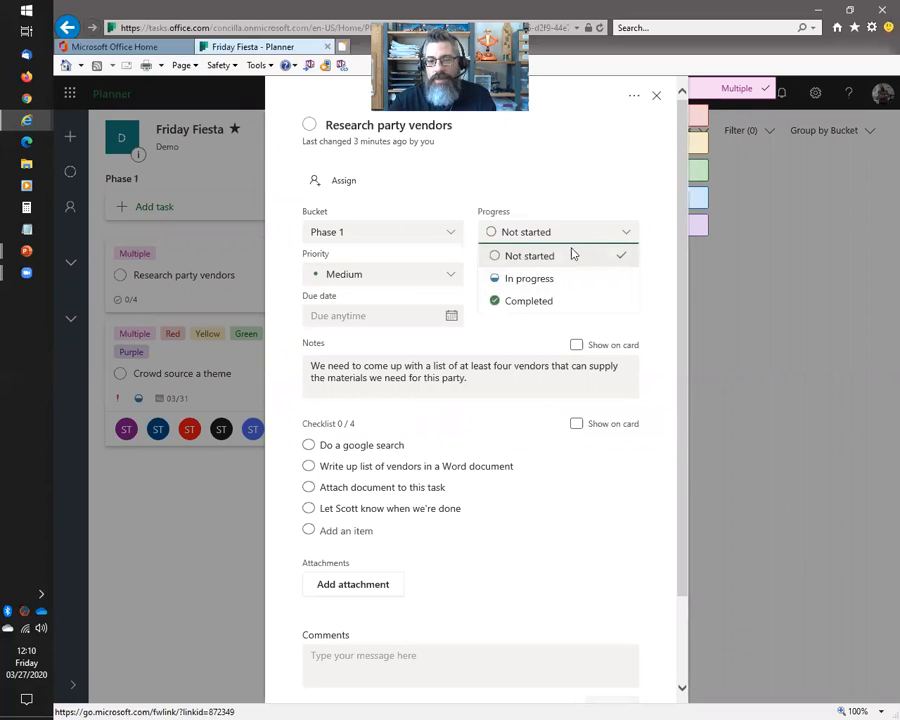
click(548, 302)
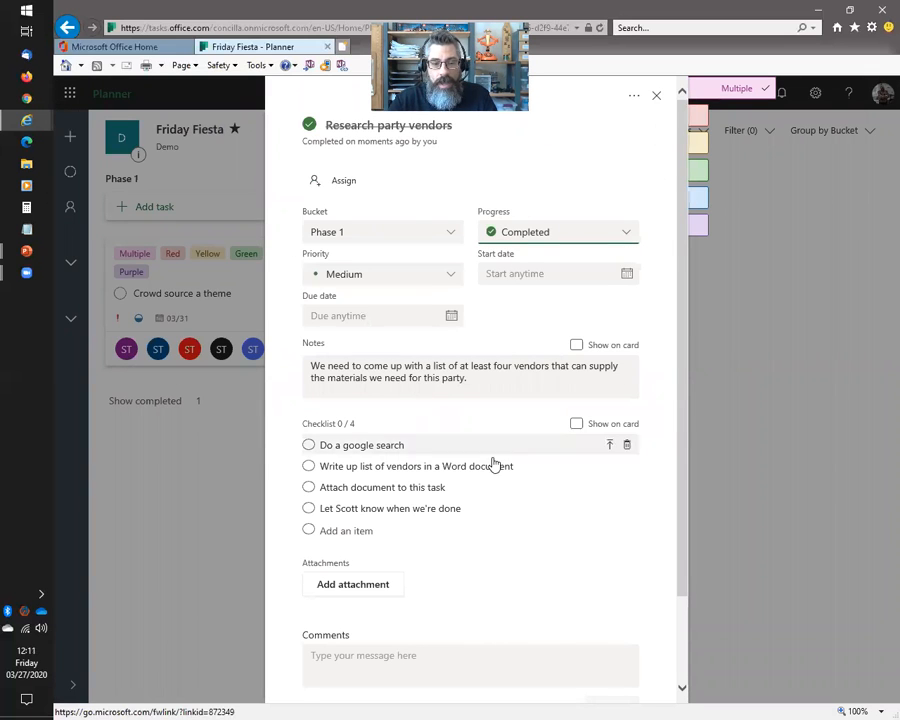
scroll(505, 466, down, 1)
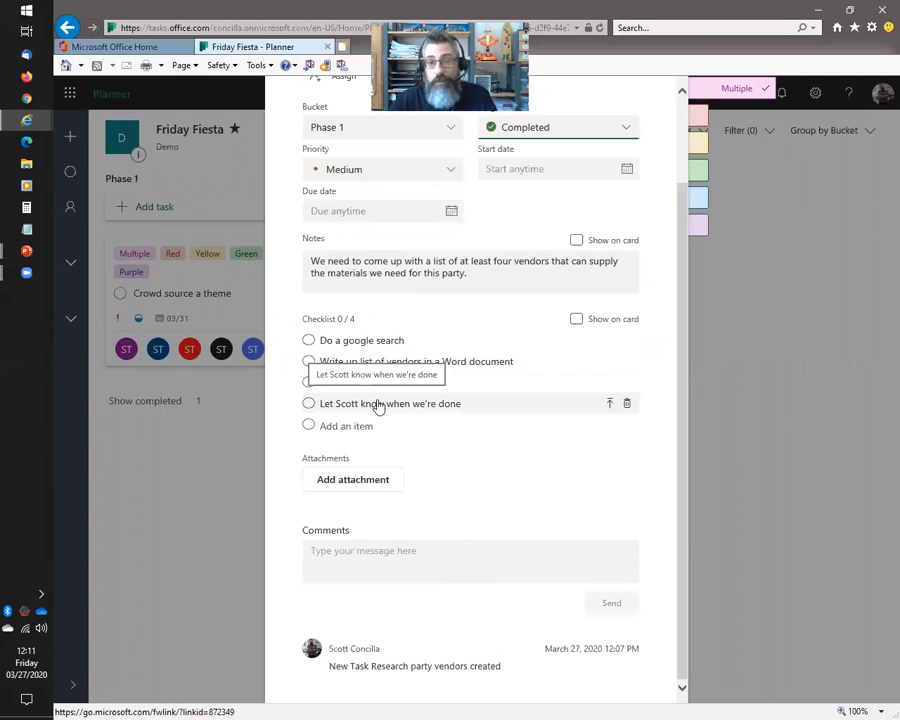
scroll(652, 246, up, 2)
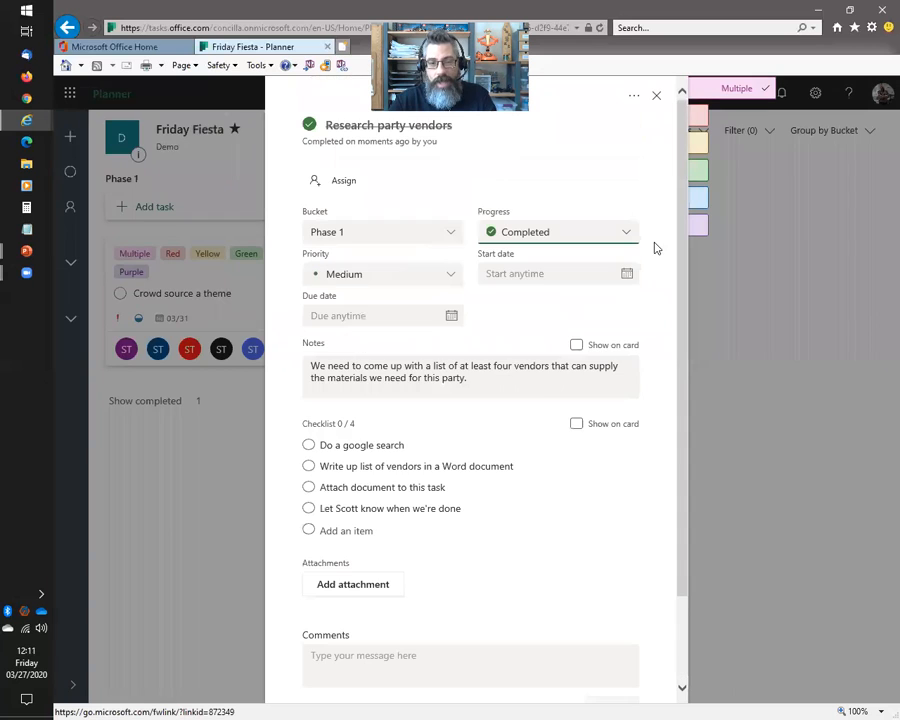
click(656, 96)
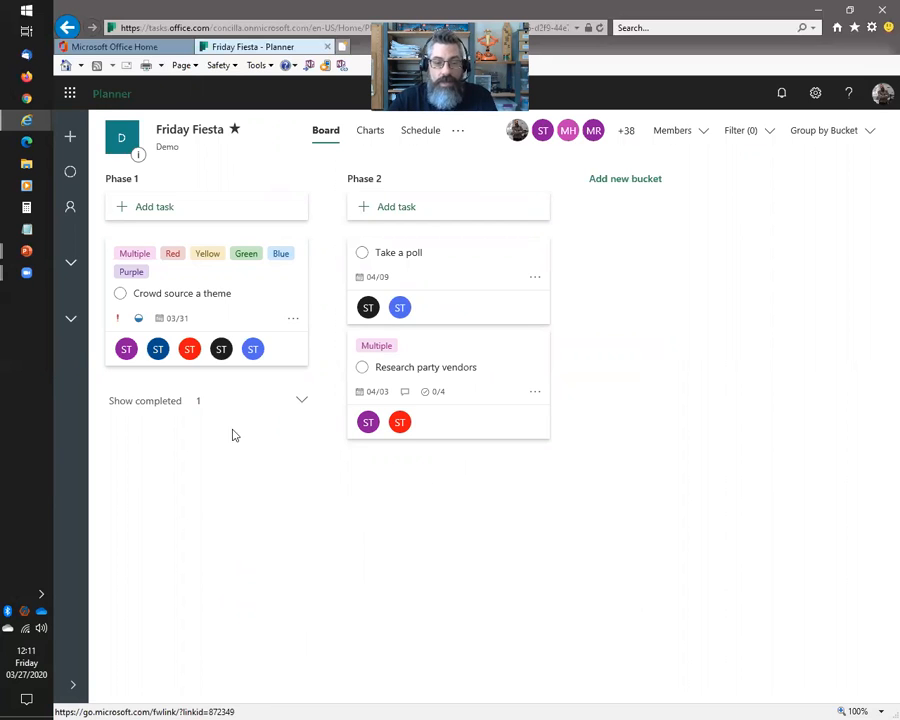
- Show, hide and show again the completed tasks in the Phase 1 bucket
click(299, 403)
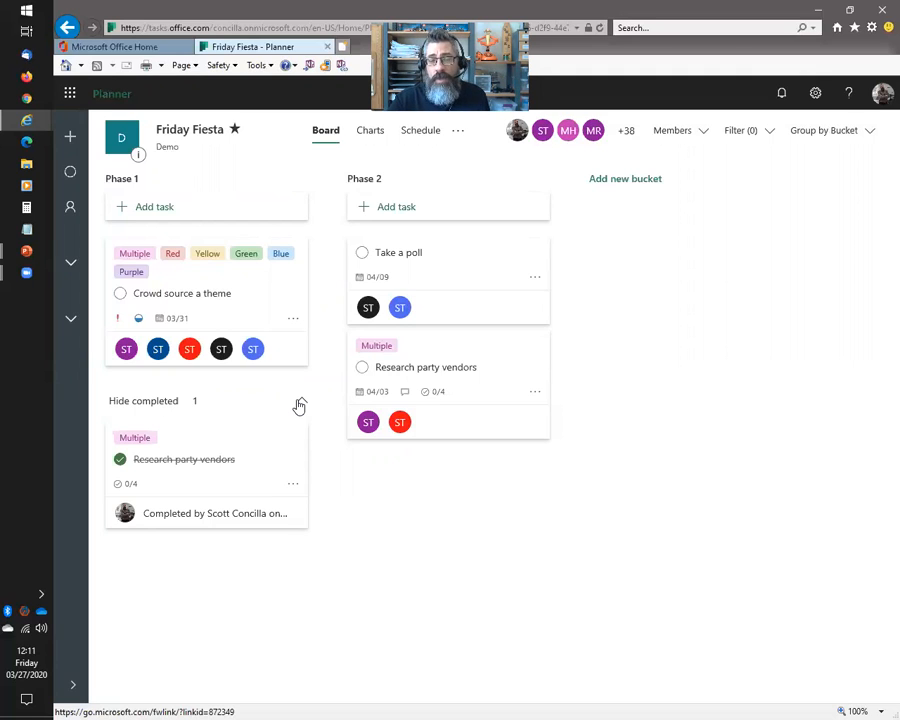
click(299, 405)
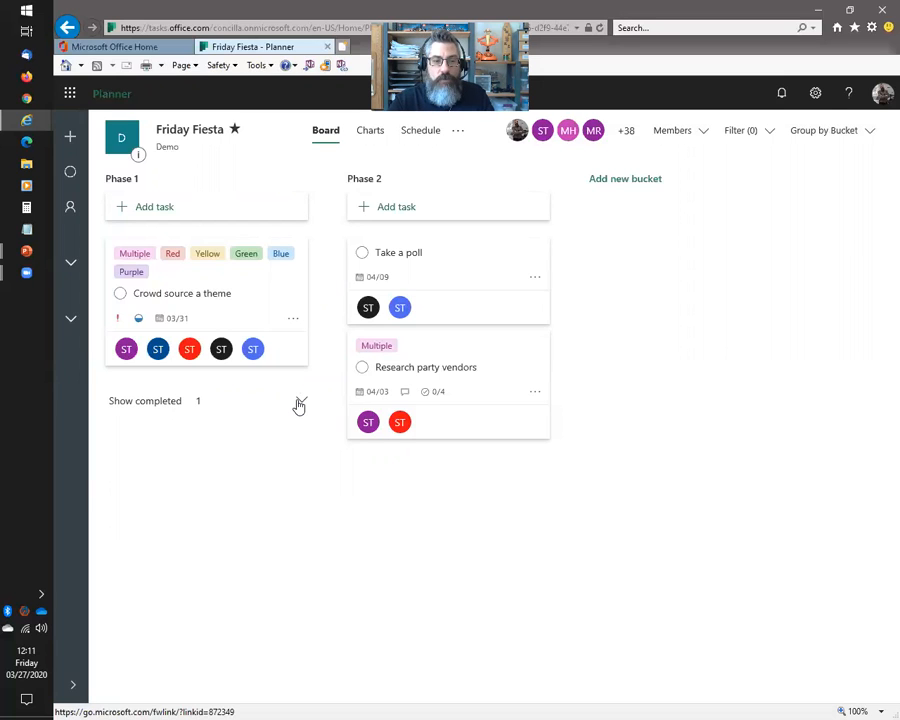
click(299, 405)
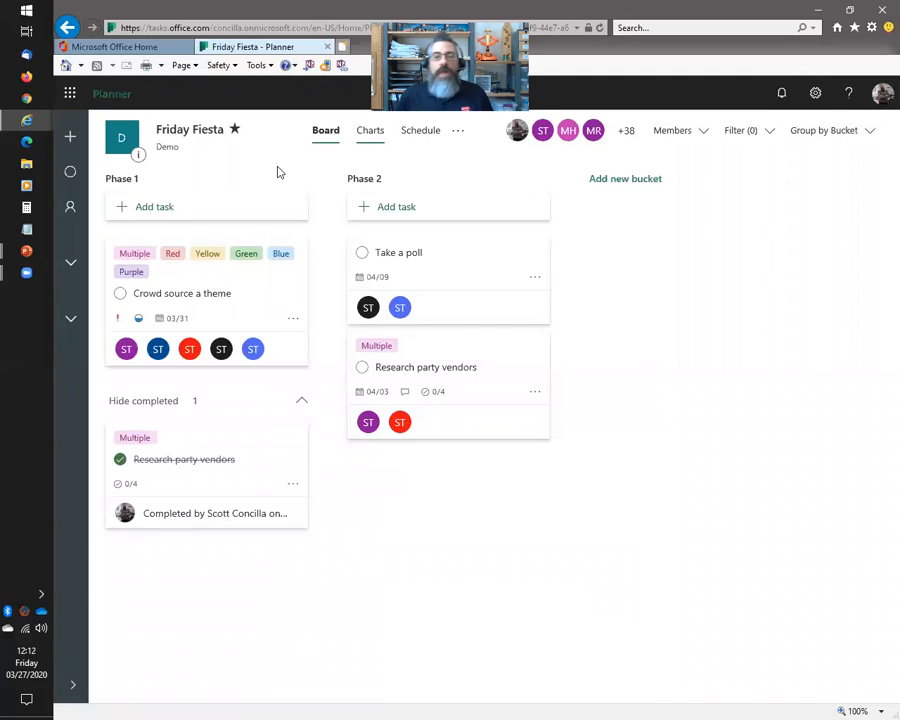
- Switch the plan to the Charts view and look over its charts down to the end of the Members list
click(370, 131)
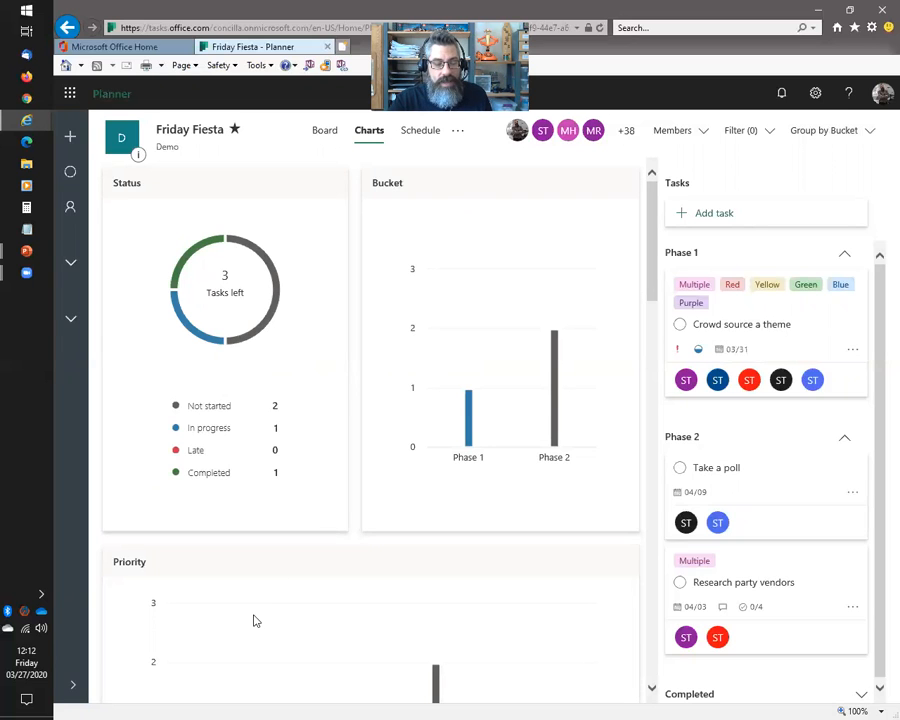
scroll(256, 618, down, 4)
scroll(262, 621, down, 5)
scroll(260, 626, up, 4)
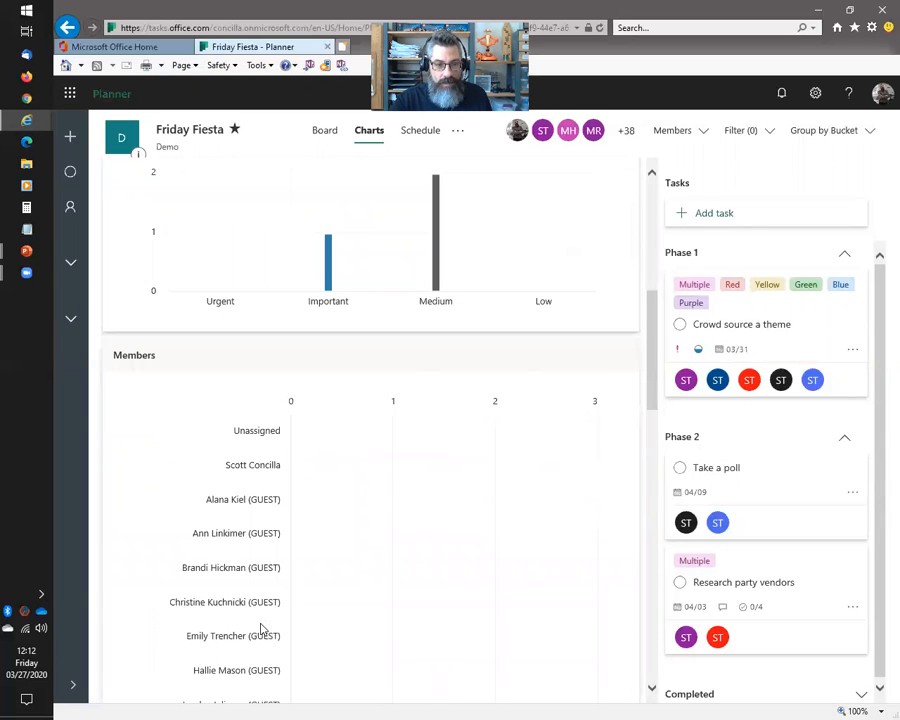
scroll(261, 628, down, 12)
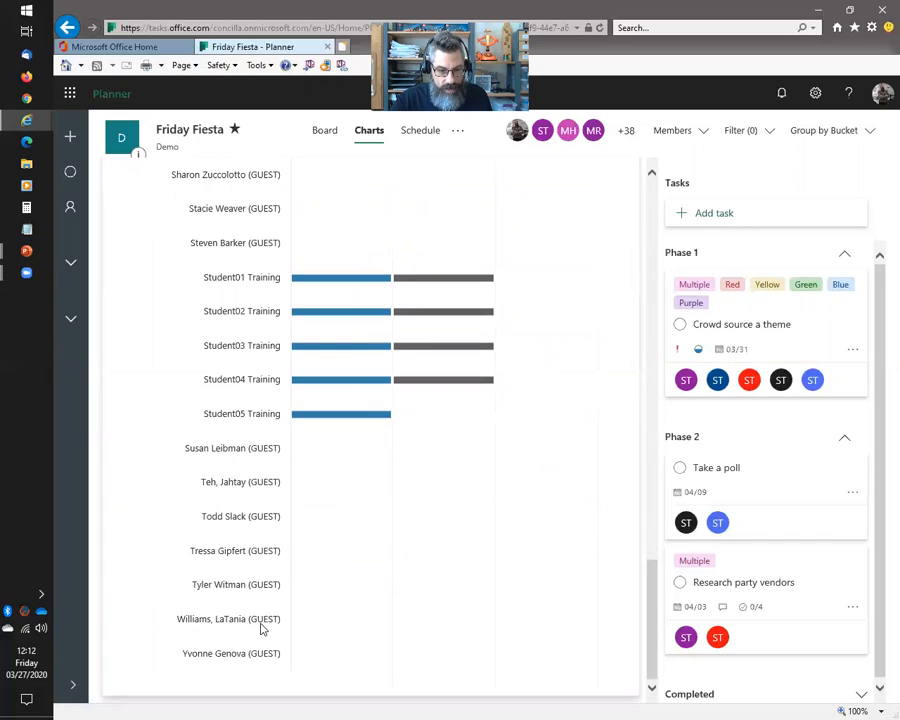
scroll(261, 629, up, 5)
scroll(260, 629, up, 10)
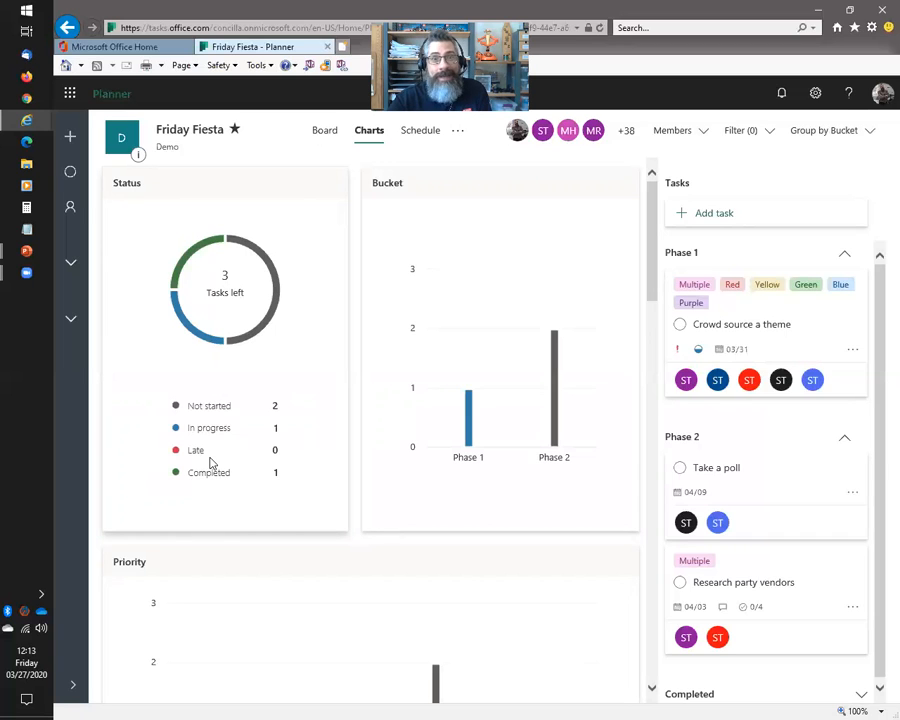
- Examine the Status, Bucket and Priority charts and the training students' task progress in the Members chart
mouse_move(191, 335)
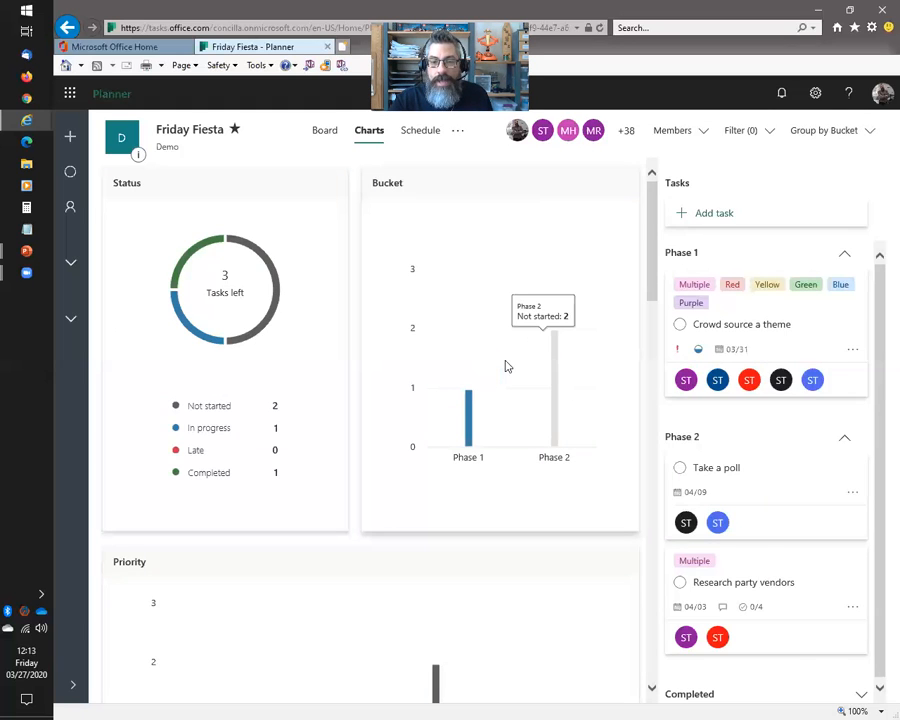
mouse_move(468, 414)
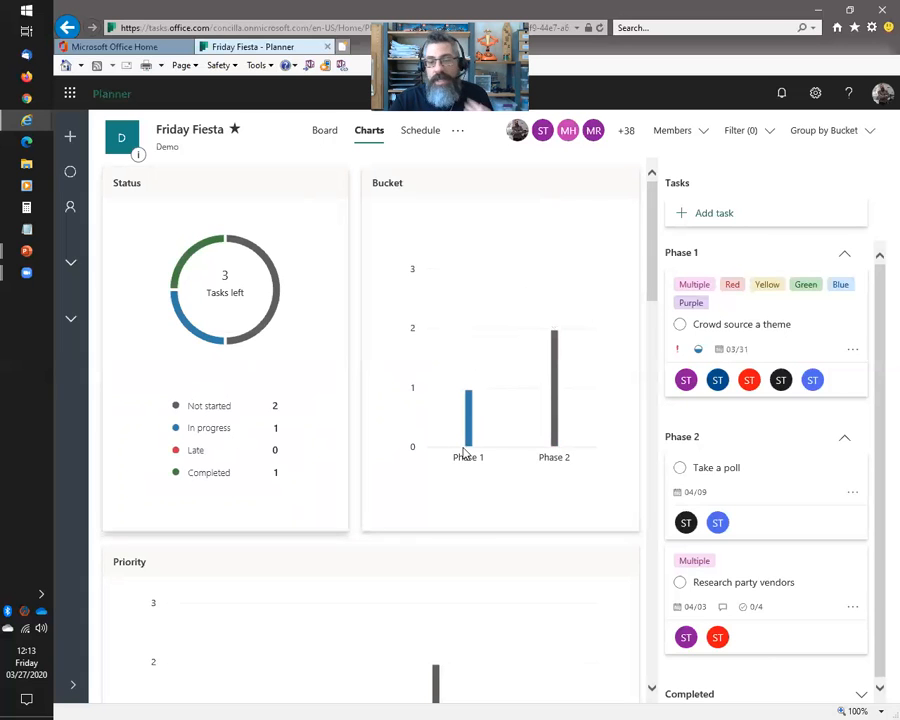
scroll(463, 452, down, 3)
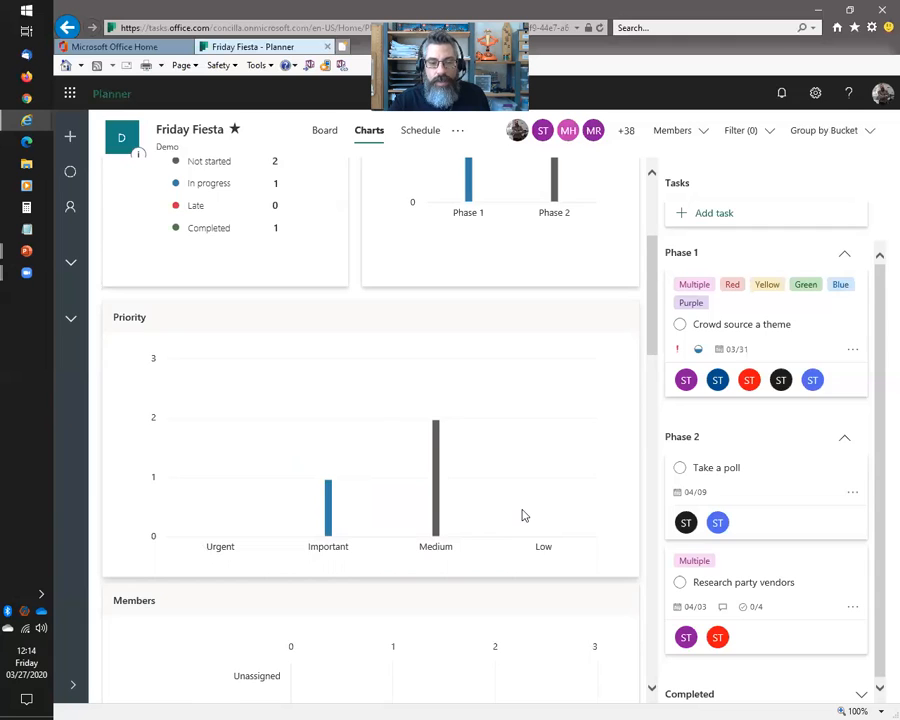
scroll(522, 515, down, 3)
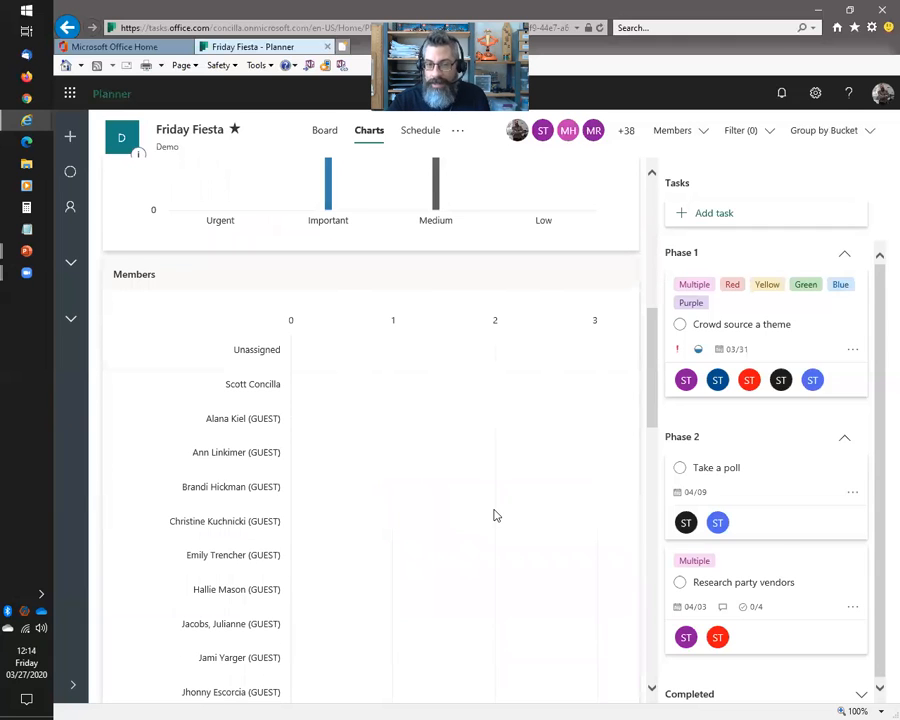
scroll(490, 515, down, 1)
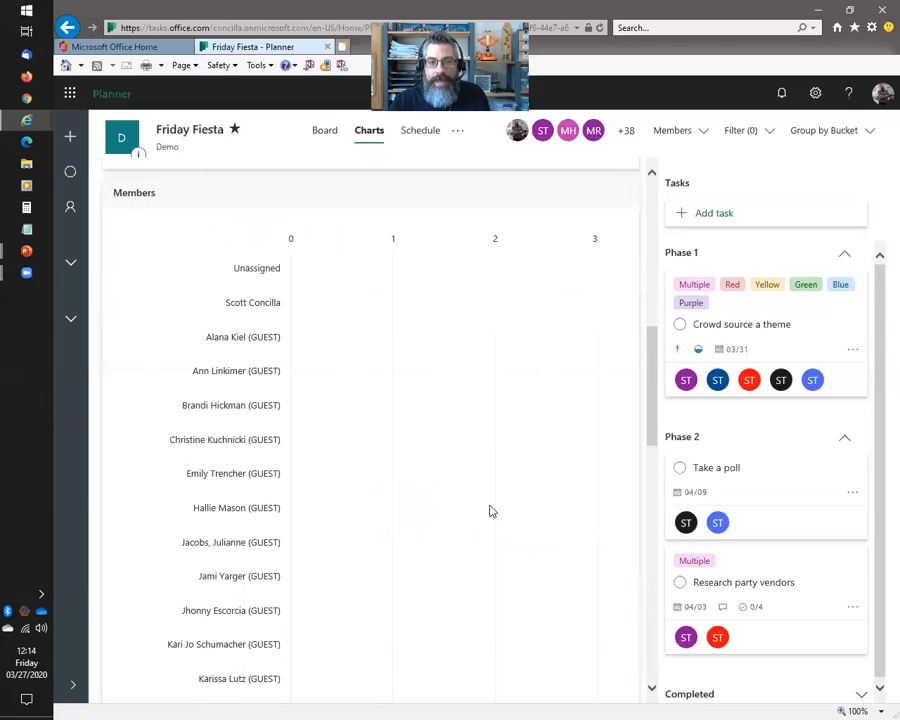
scroll(490, 512, down, 13)
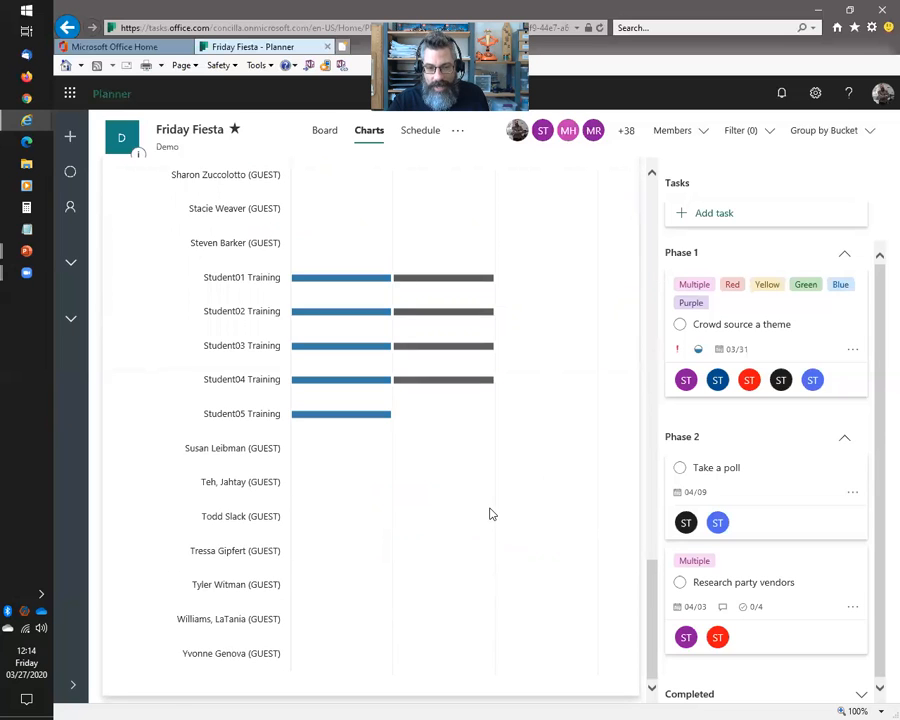
scroll(490, 513, up, 1)
scroll(490, 513, up, 16)
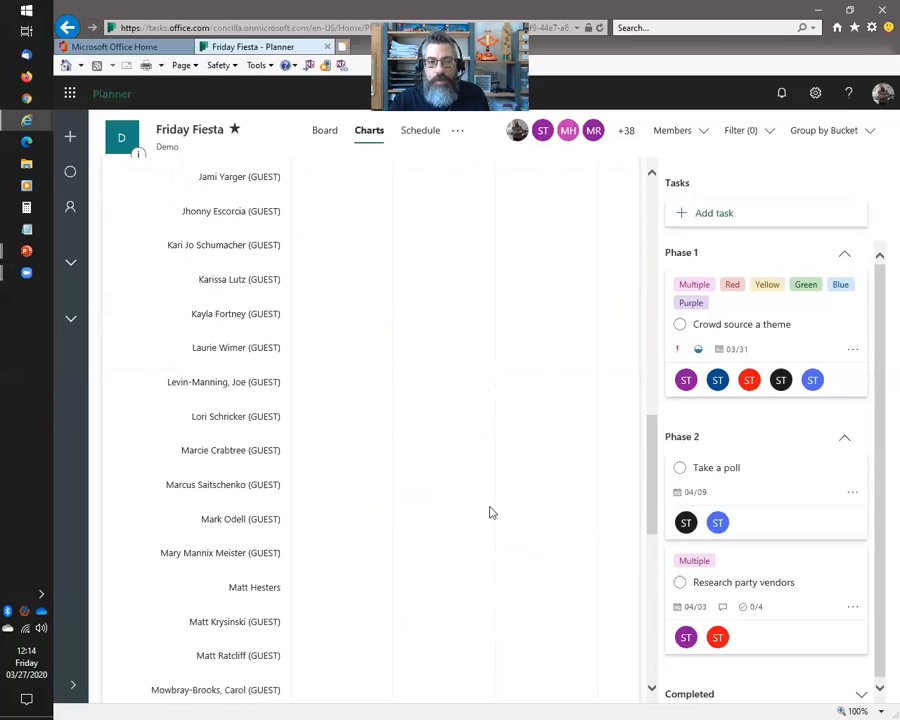
scroll(490, 512, up, 3)
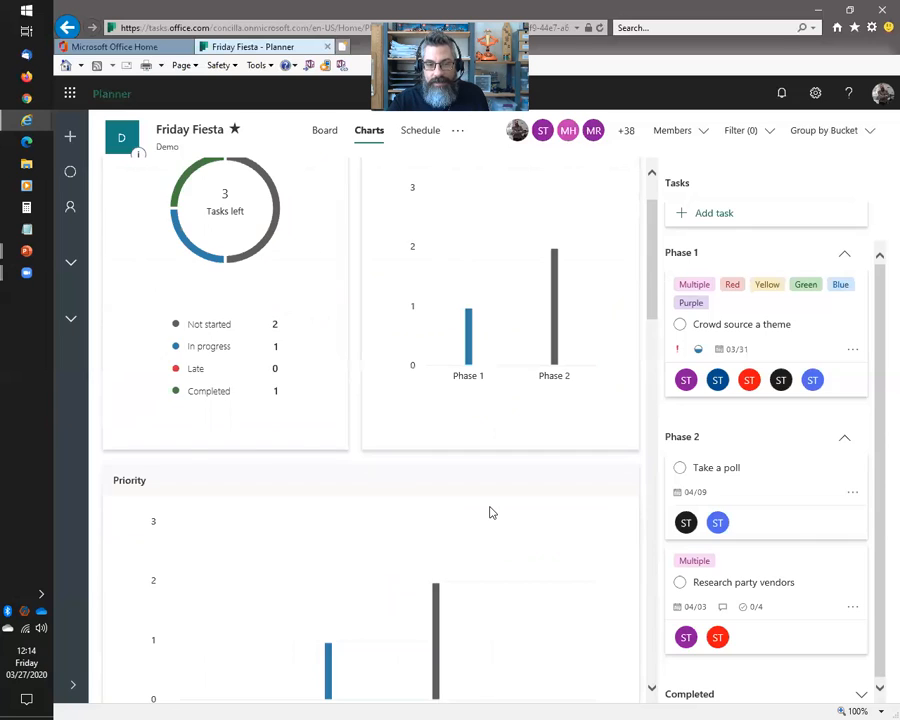
scroll(490, 512, down, 12)
scroll(491, 512, down, 6)
- Try filtering the plan by training students through their bars in the Members chart, and review the Status and Bucket charts
mouse_move(444, 536)
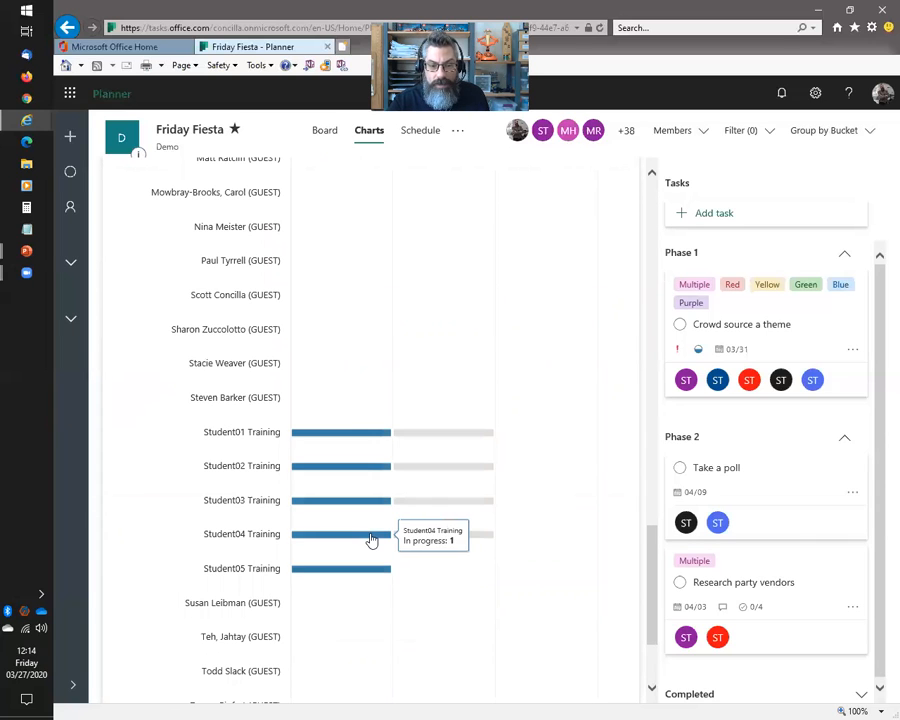
click(460, 503)
click(476, 472)
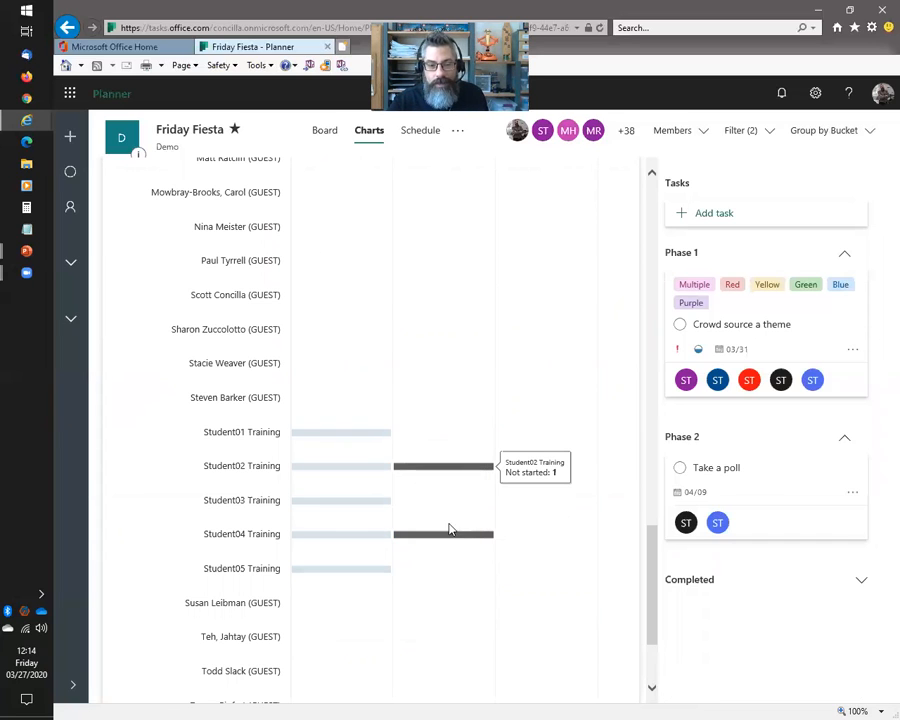
click(406, 467)
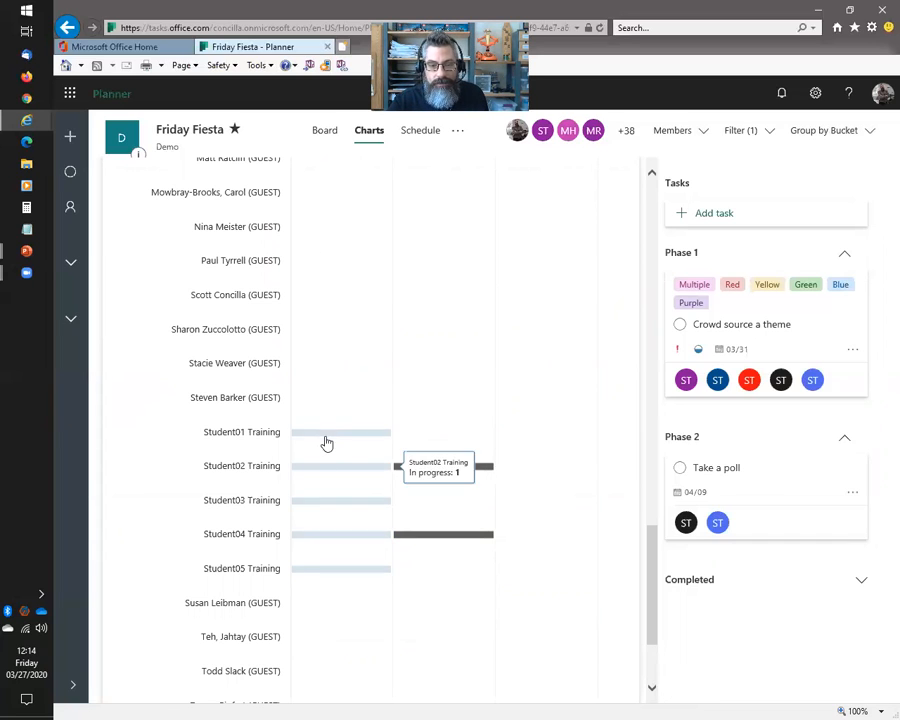
click(333, 537)
scroll(333, 537, up, 15)
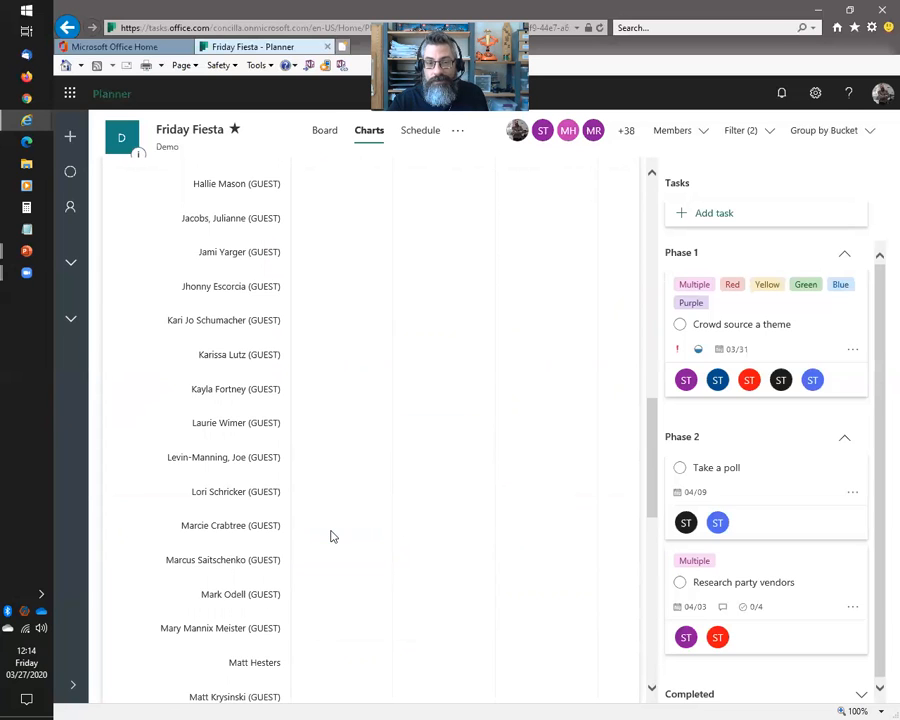
mouse_move(280, 300)
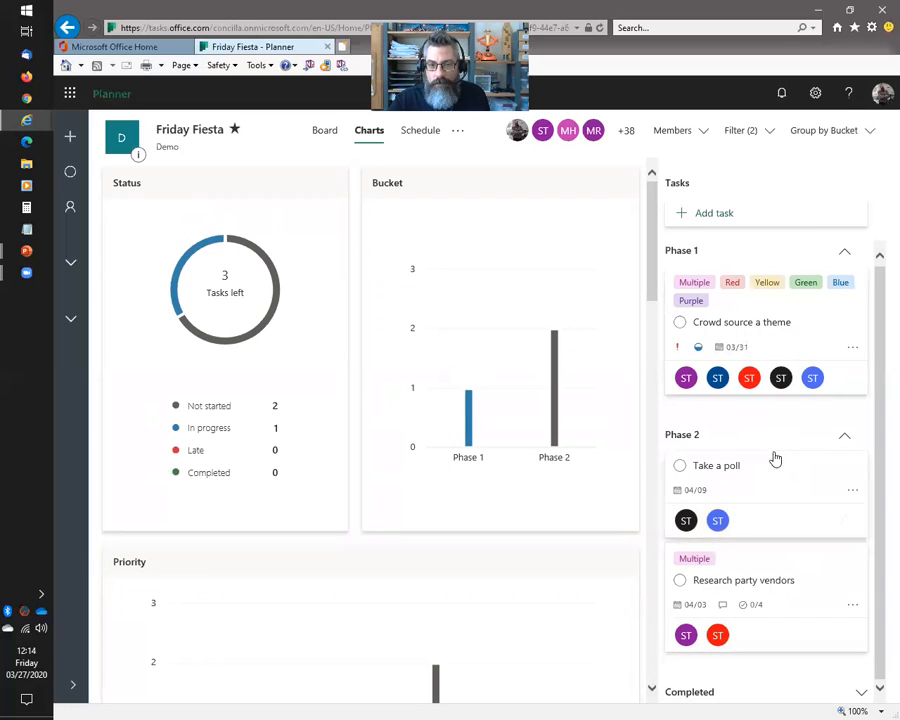
mouse_move(553, 410)
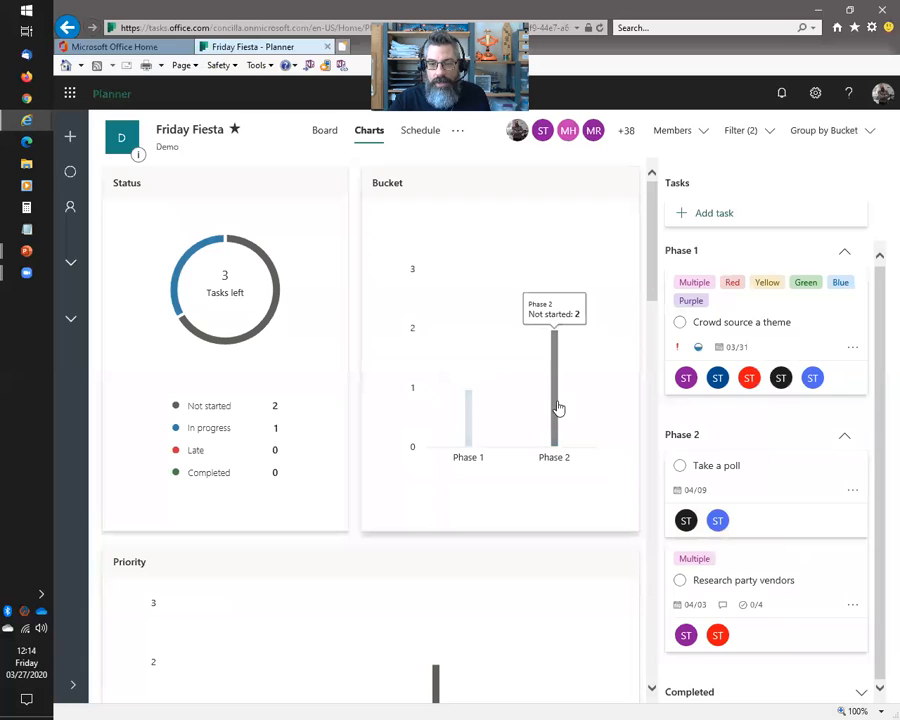
- Clear the assignment filters from the charts and close the filter options
click(759, 138)
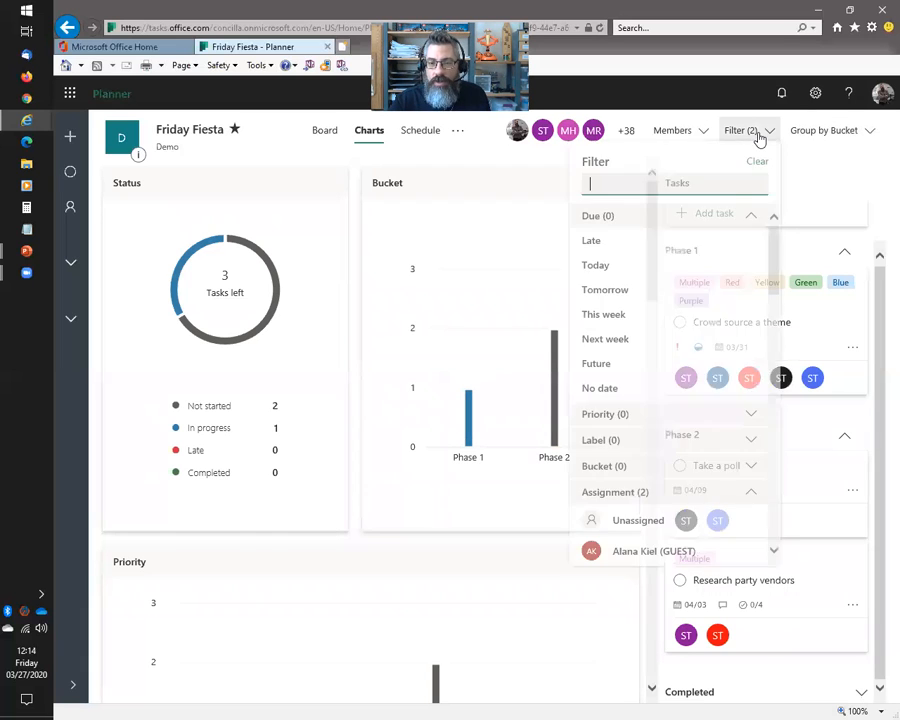
click(757, 164)
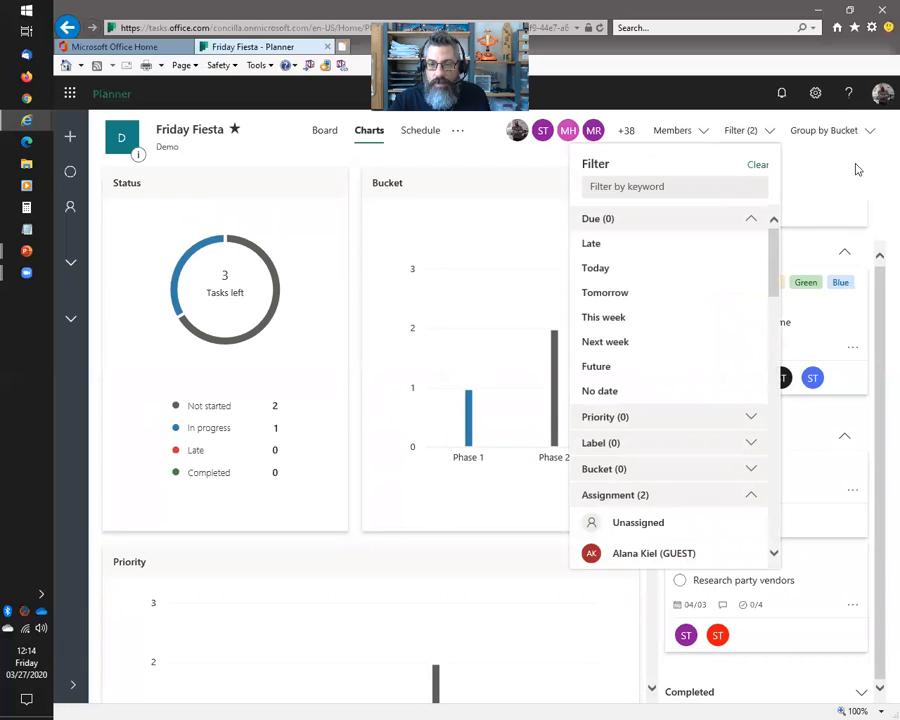
click(820, 161)
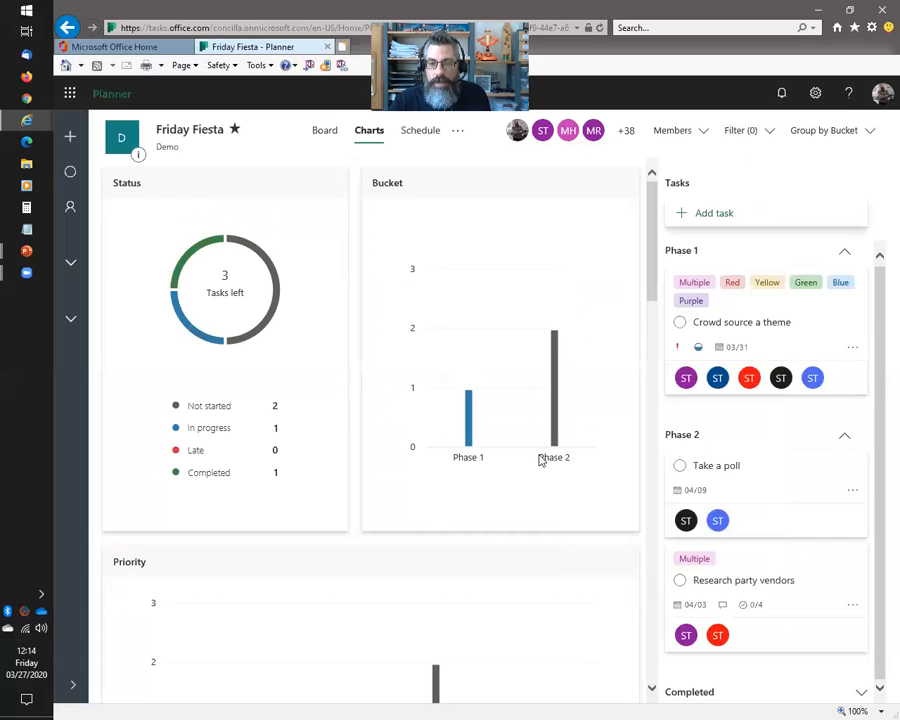
- Look over the charts and task list, and filter the plan to tasks with a Future due date
mouse_move(265, 327)
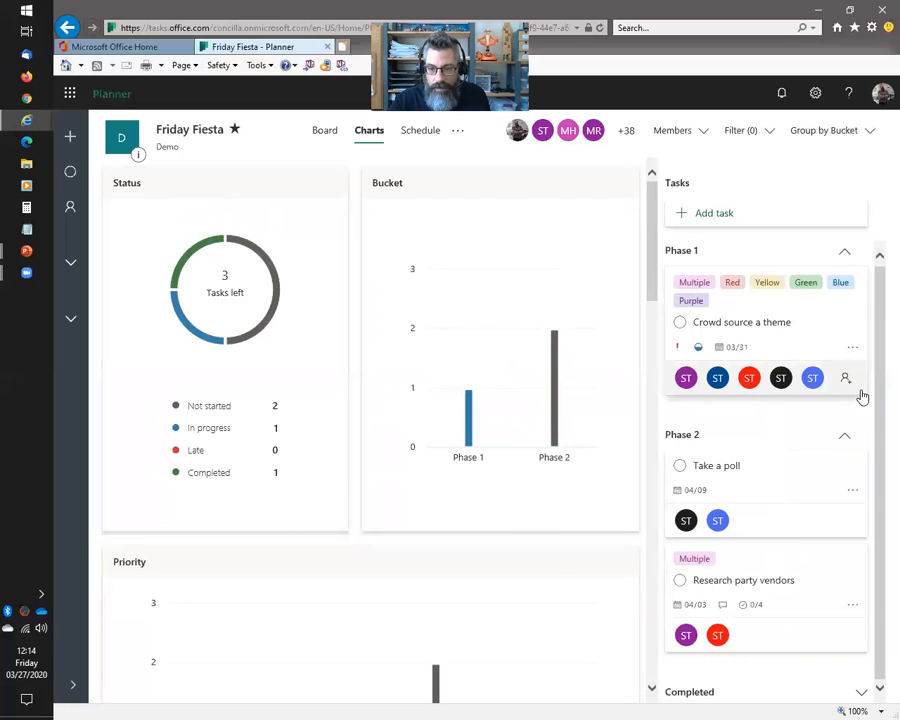
scroll(416, 614, down, 4)
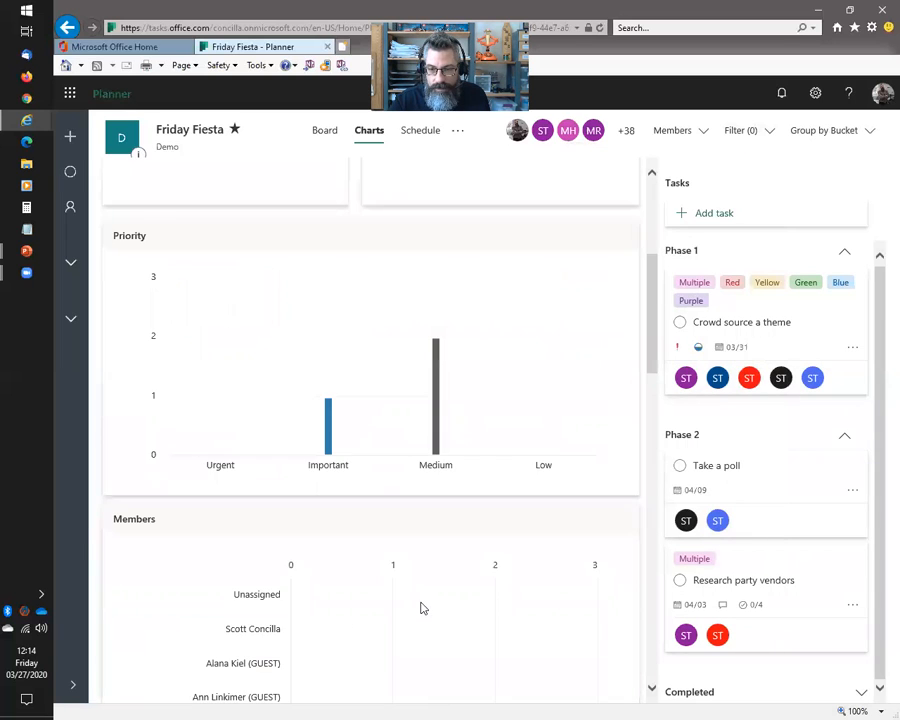
scroll(418, 604, up, 4)
drag(879, 509, 879, 366)
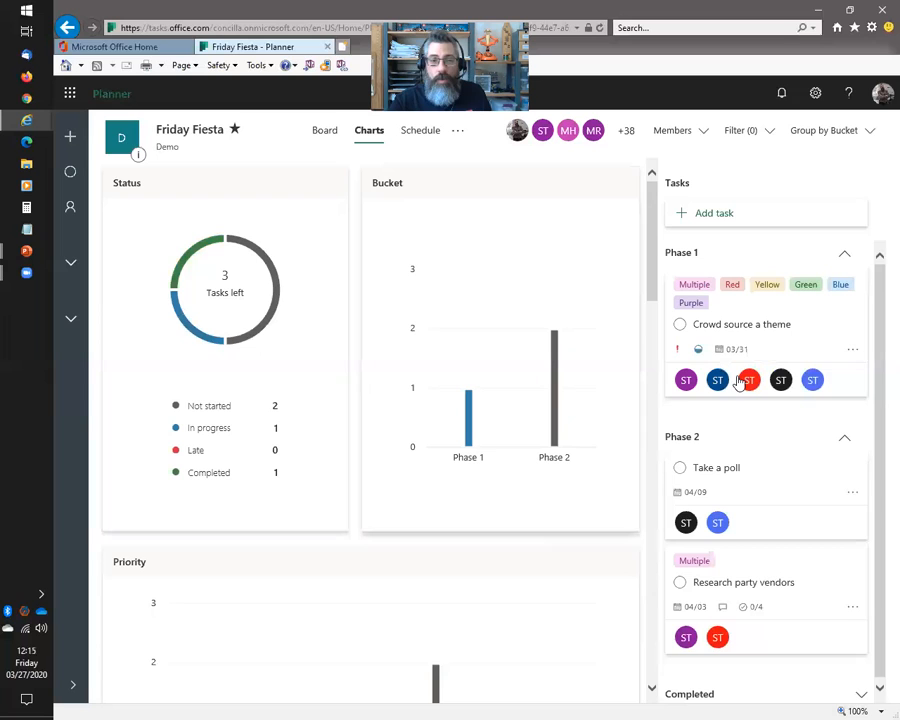
click(750, 140)
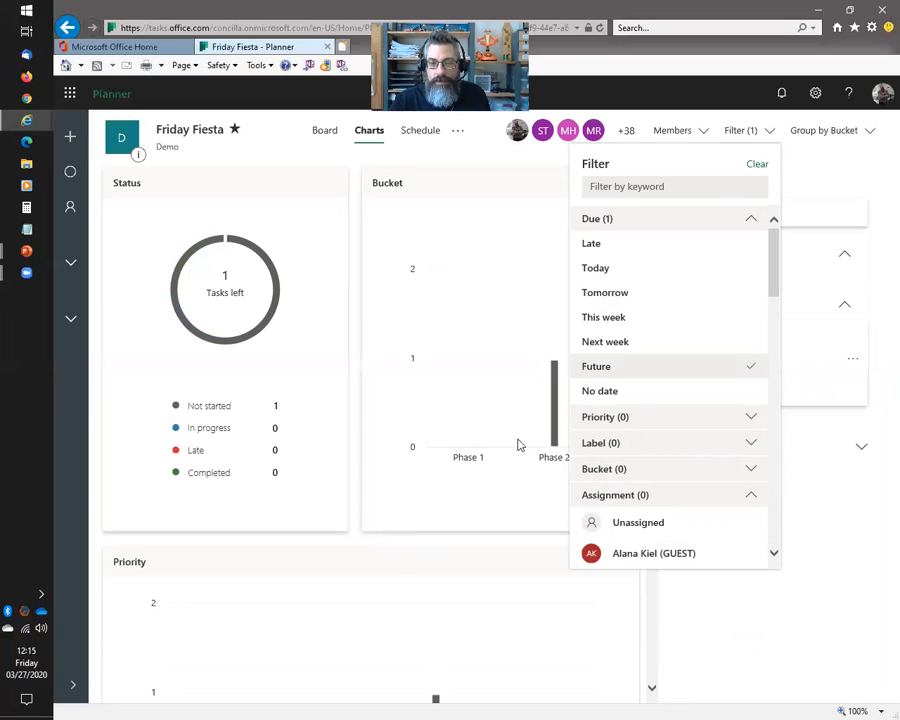
- Clear the Future due date filter from the Friday Fiesta charts
click(750, 133)
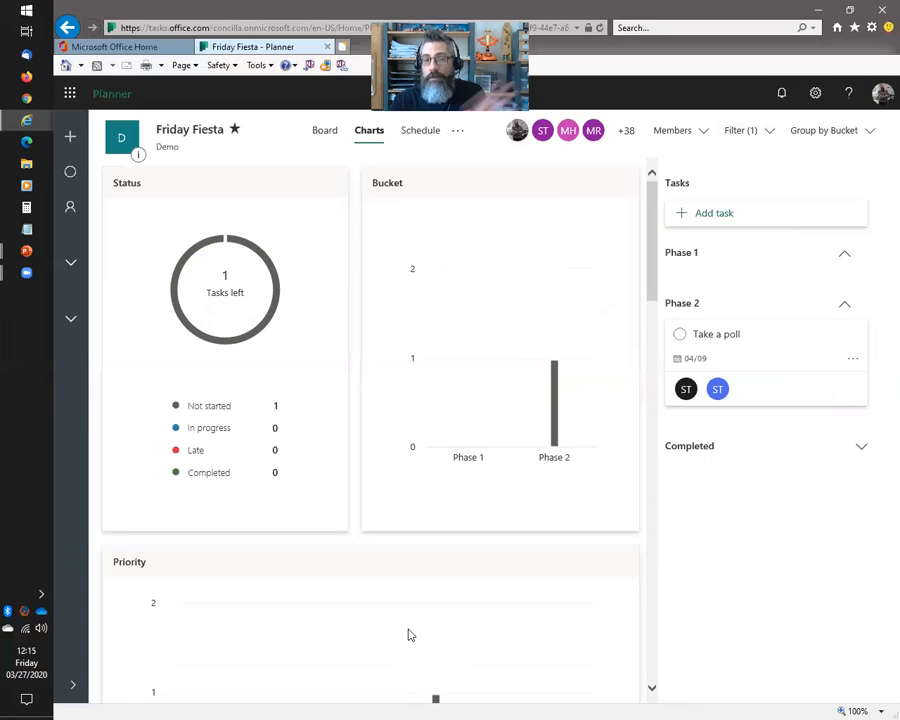
click(764, 144)
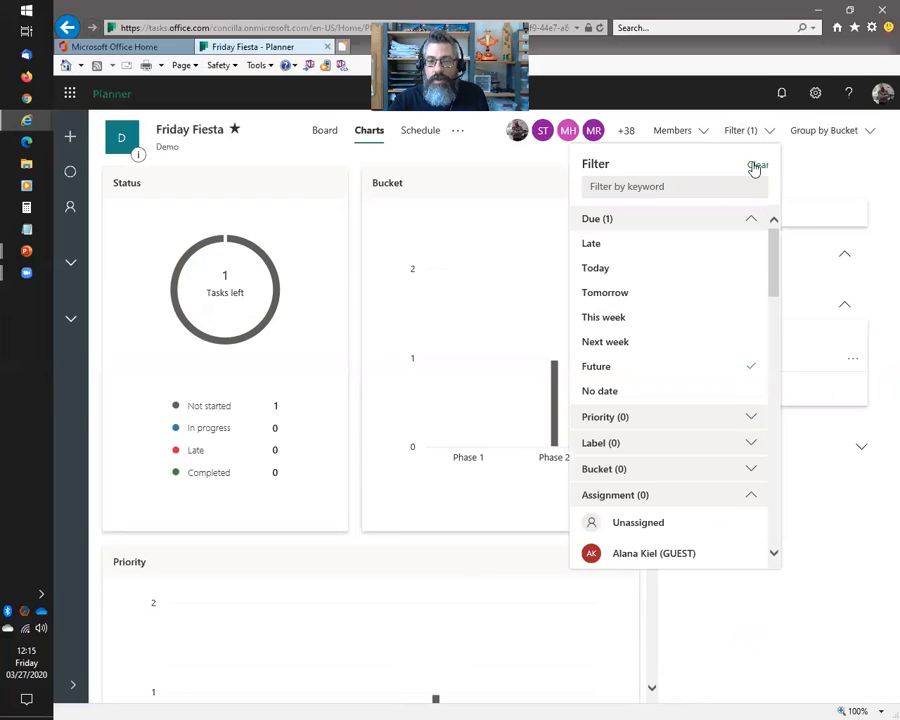
click(755, 167)
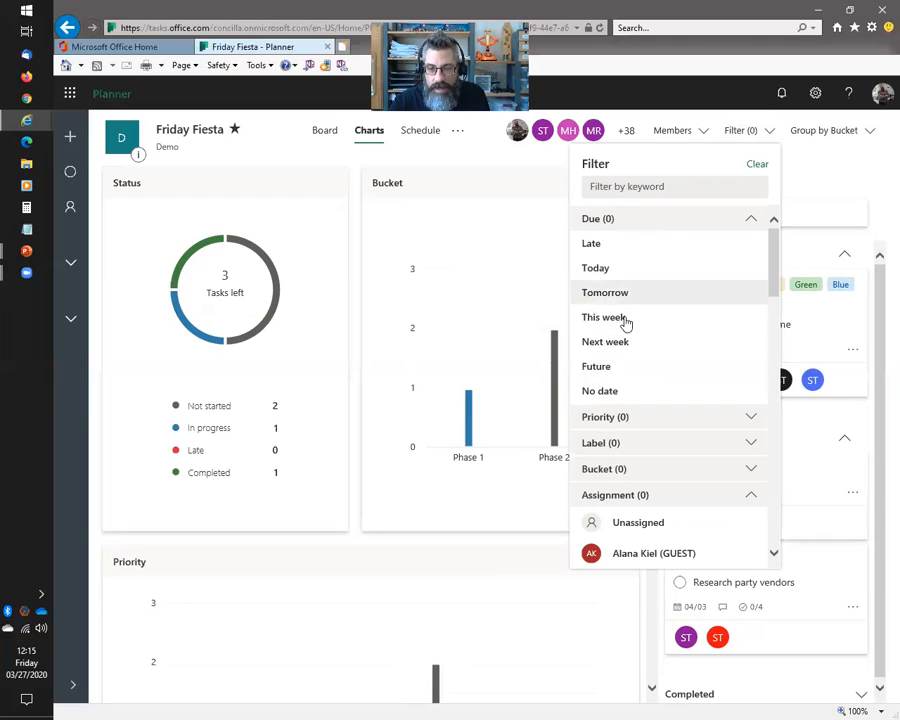
- Look through the available due date filters and the list of members offered for assignment filtering
scroll(632, 375, down, 1)
scroll(653, 395, up, 1)
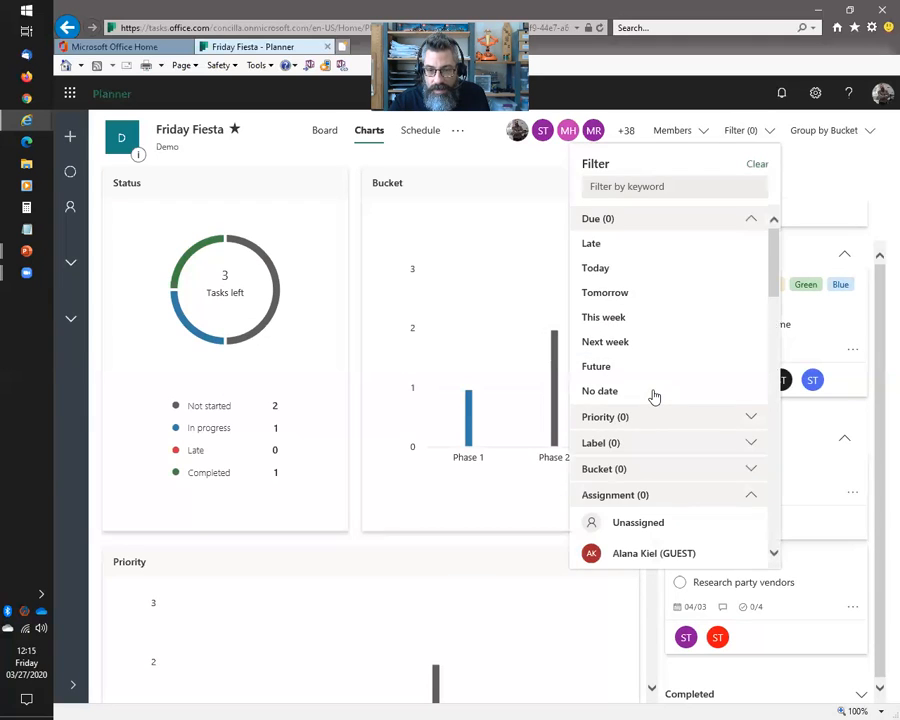
scroll(655, 396, down, 5)
scroll(651, 394, up, 2)
scroll(651, 394, down, 5)
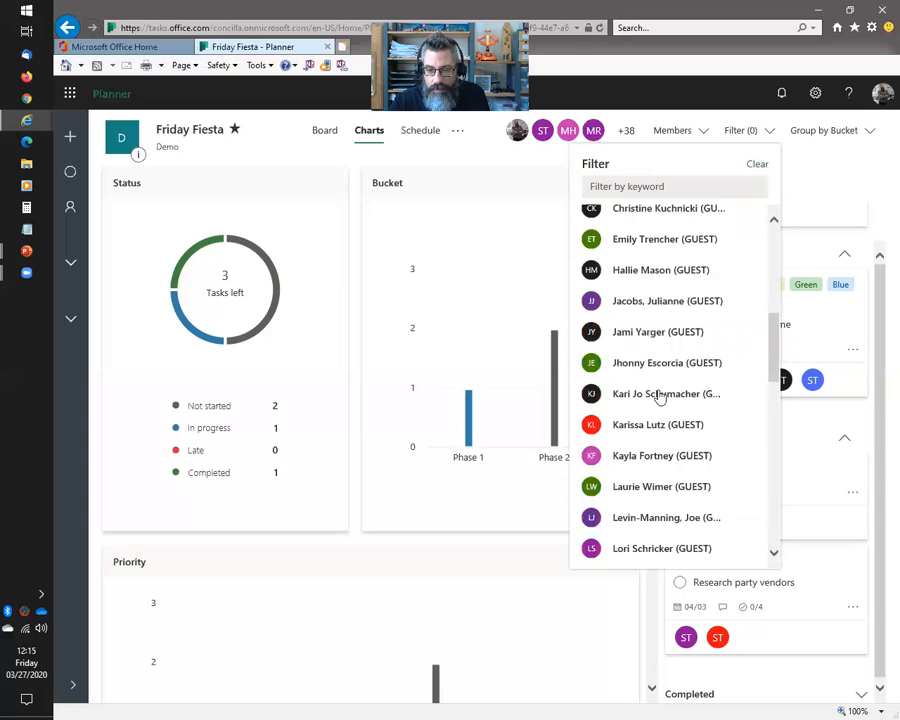
drag(775, 364, 771, 279)
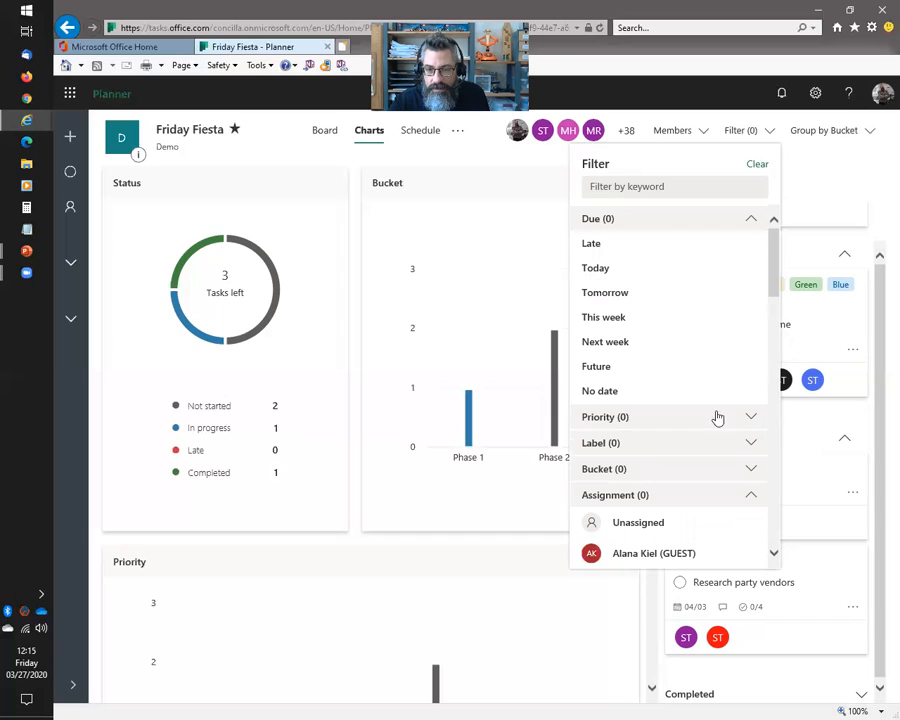
- Collapse the Due filter category and review the Priority, Label, Bucket and Assignment filter categories
click(667, 222)
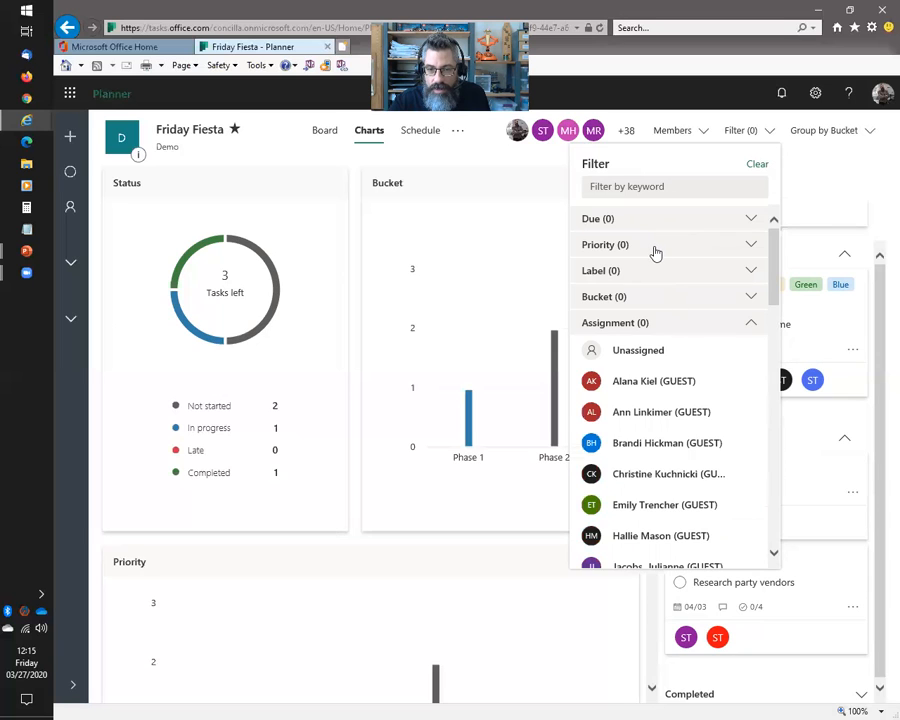
click(654, 252)
click(655, 250)
click(657, 269)
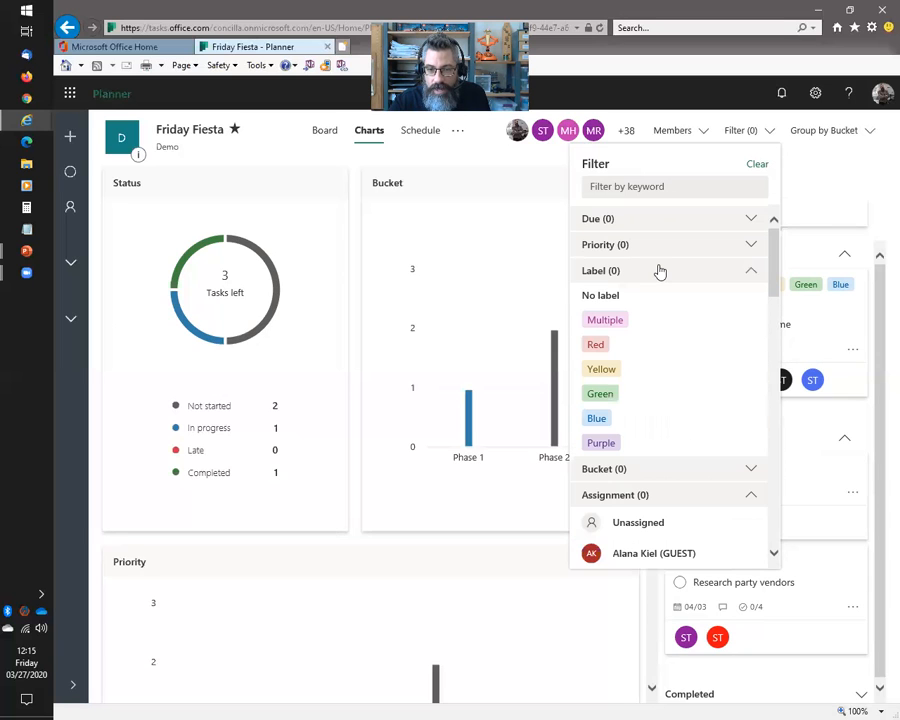
click(657, 269)
click(657, 298)
click(658, 298)
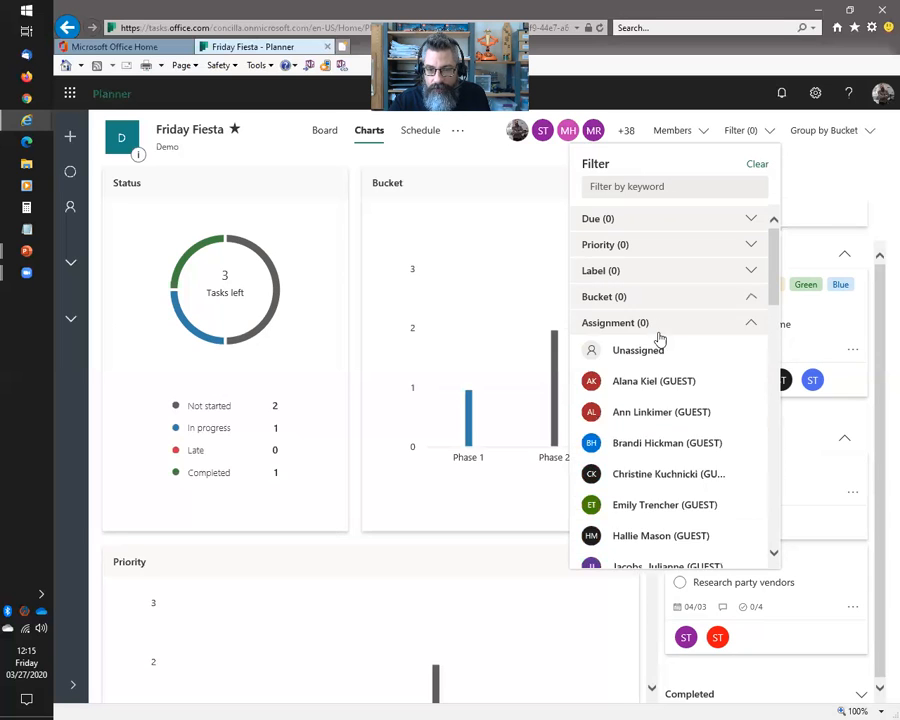
click(663, 332)
click(665, 331)
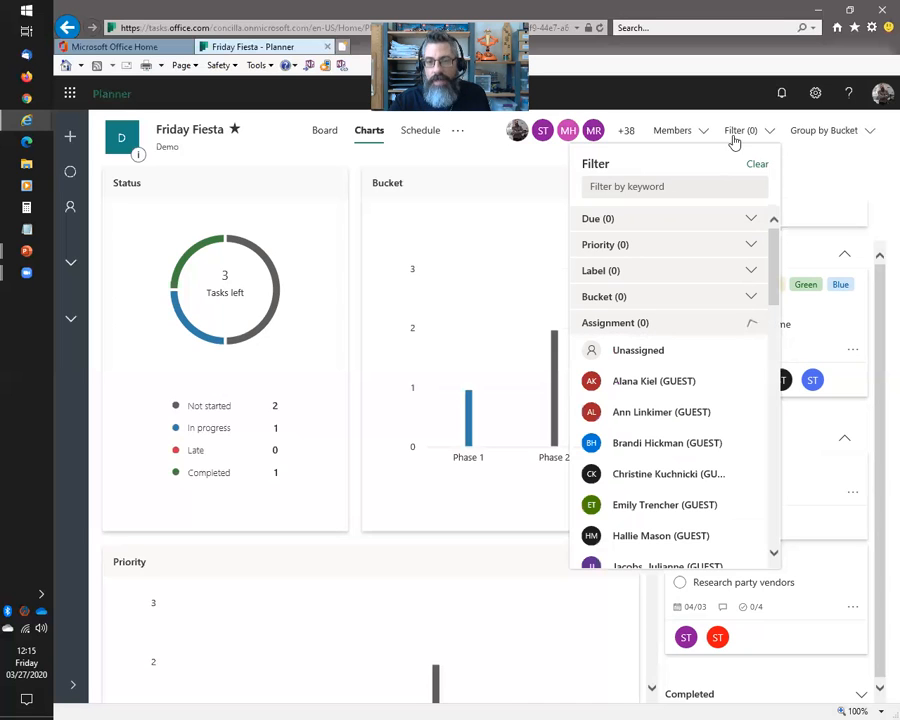
- Group the tasks beside the charts by Priority
click(847, 134)
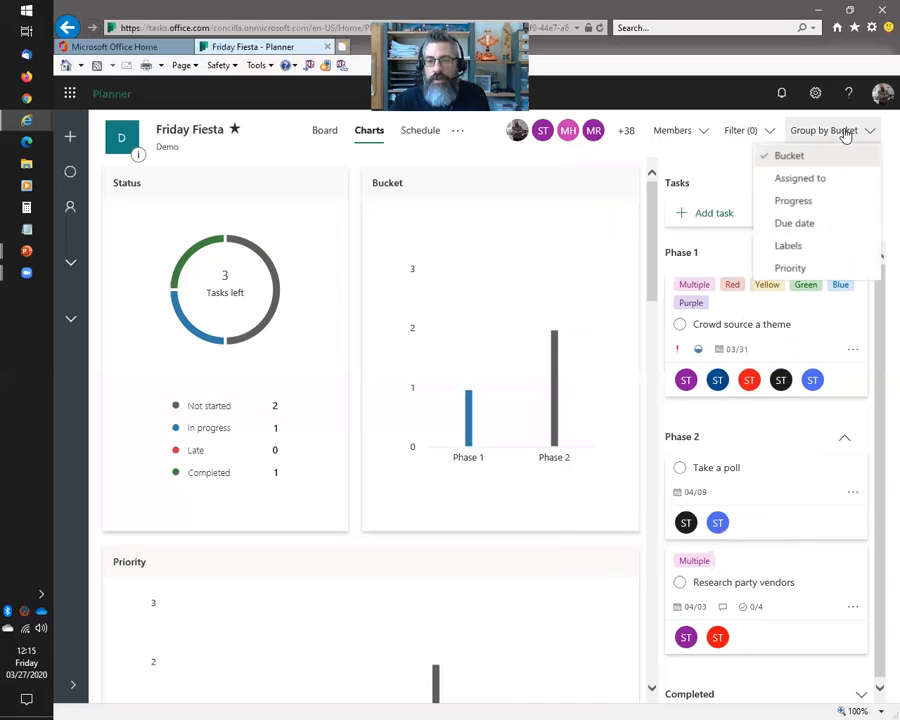
click(808, 270)
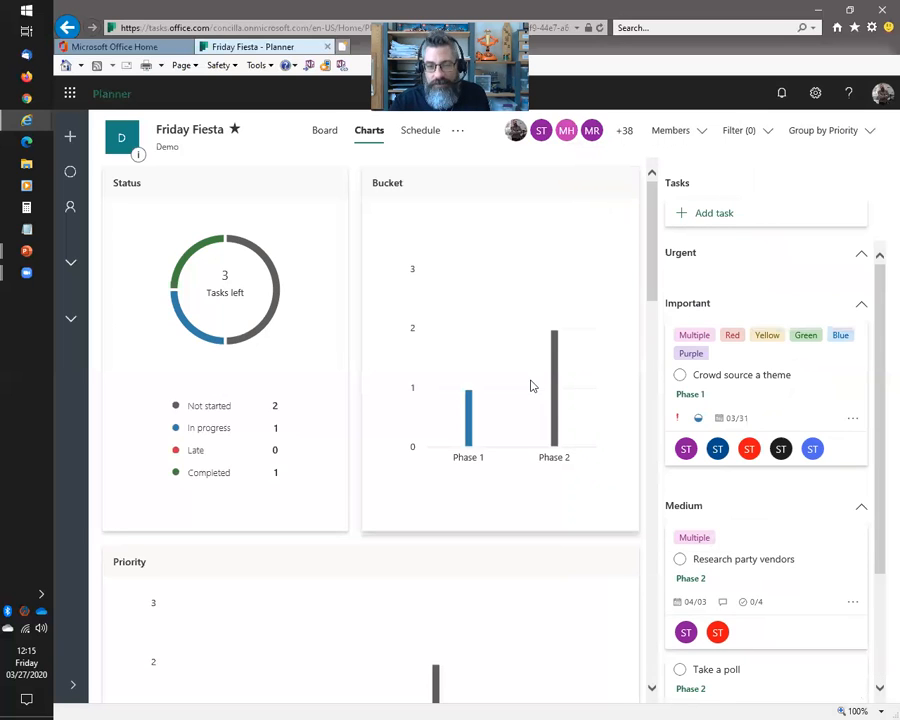
mouse_move(587, 373)
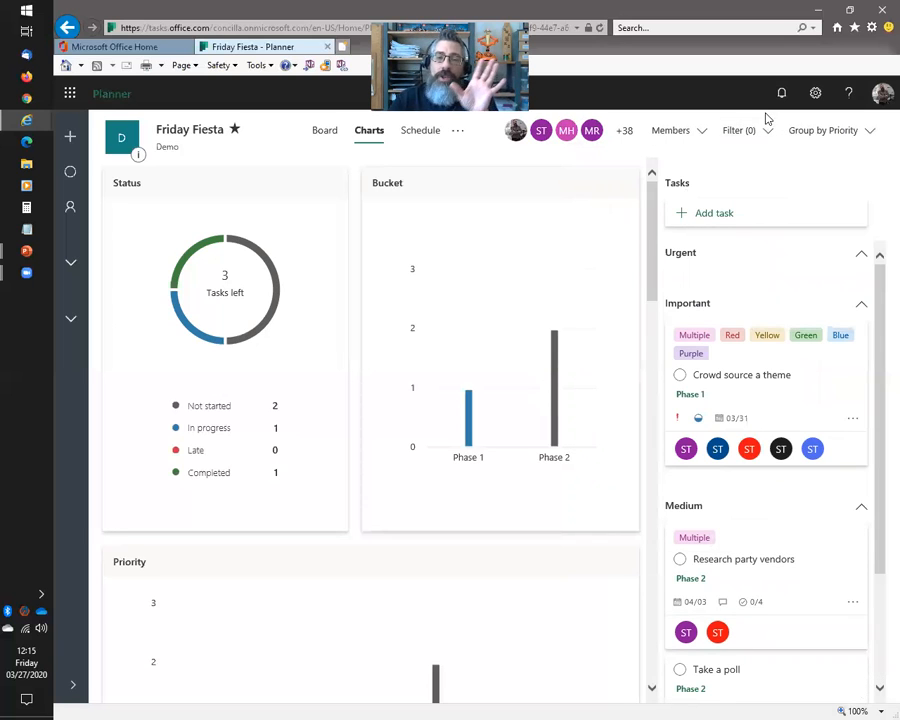
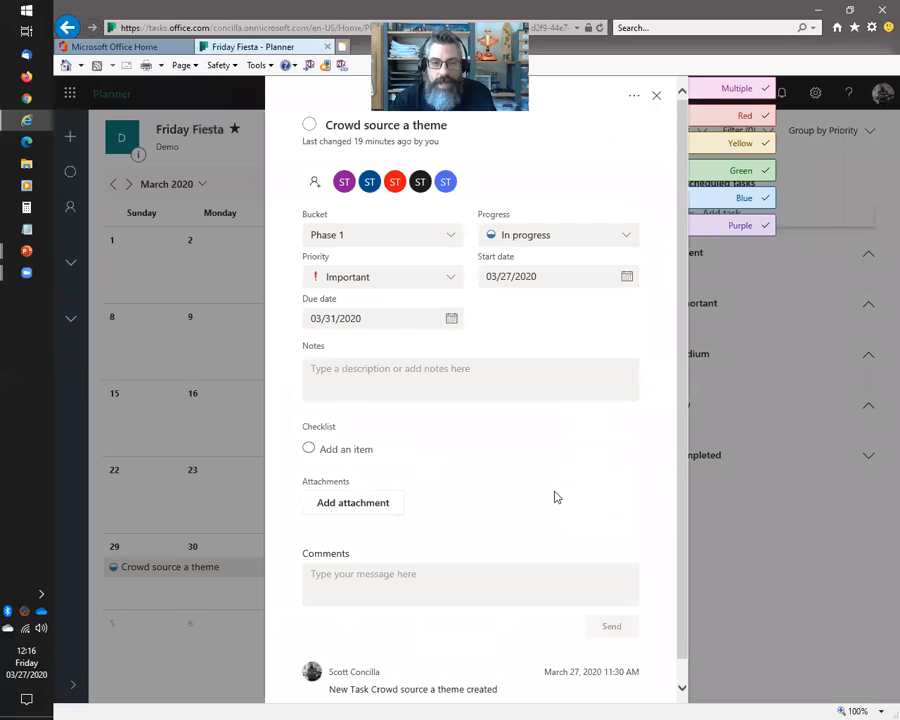
- Close the "Crowd source a theme" task details and check the Urgent, Completed and Low groups of unscheduled tasks
click(656, 95)
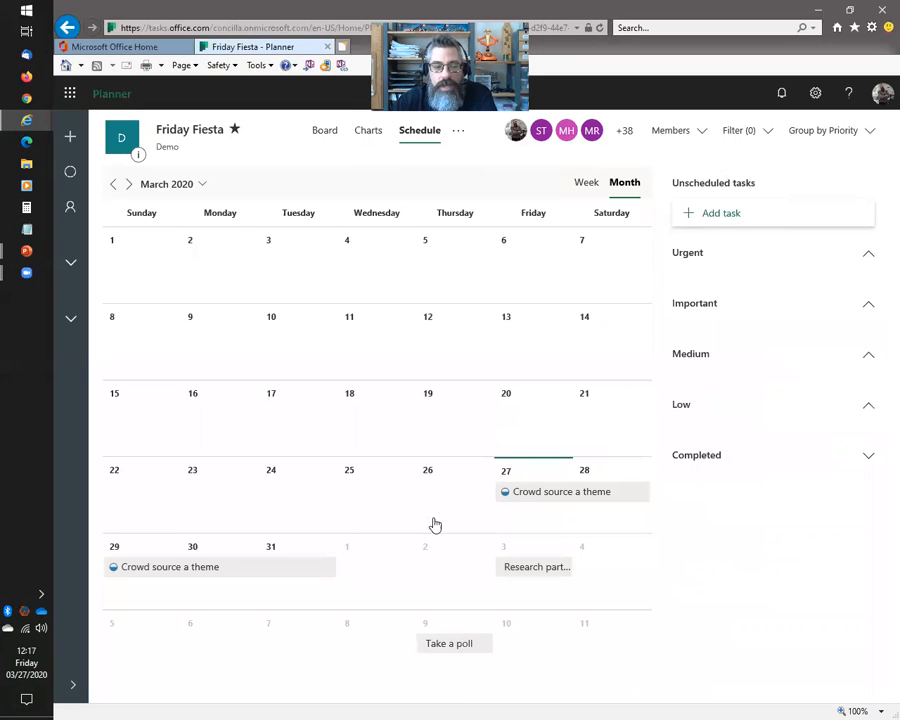
click(872, 255)
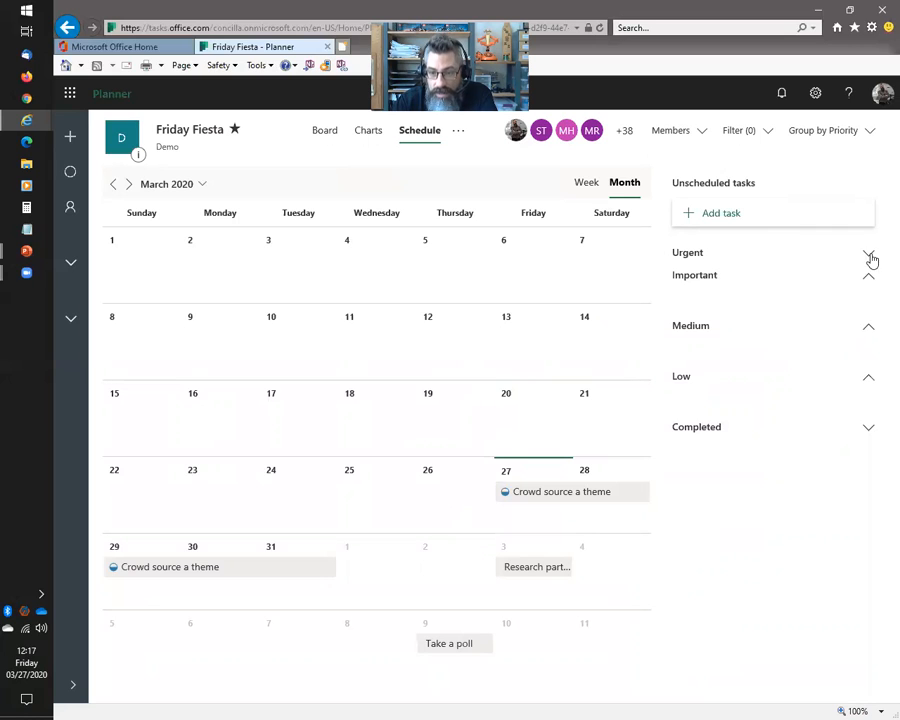
click(870, 253)
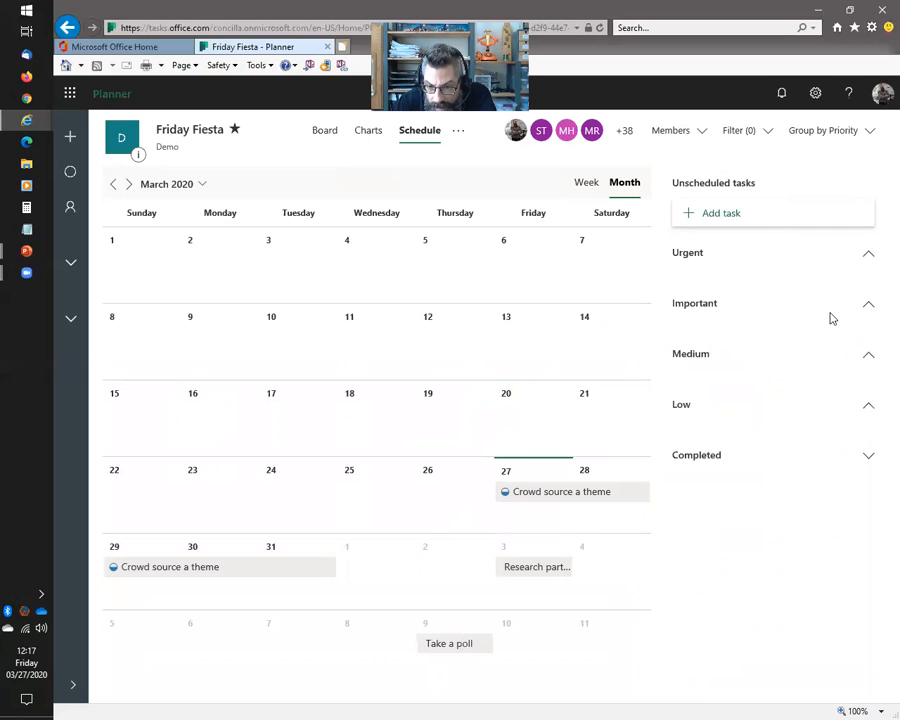
click(869, 460)
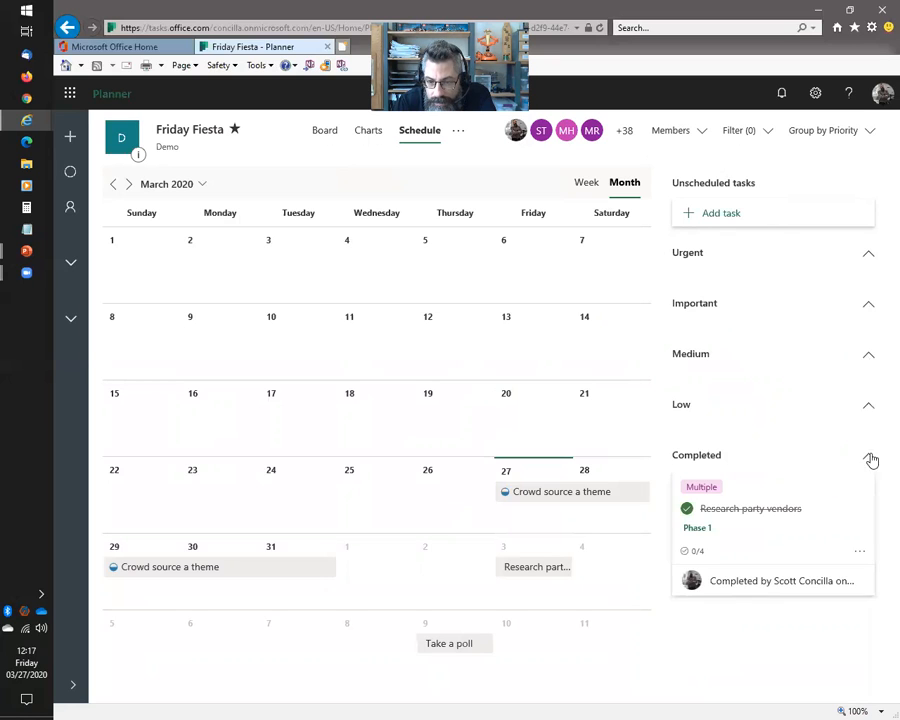
click(869, 458)
click(870, 409)
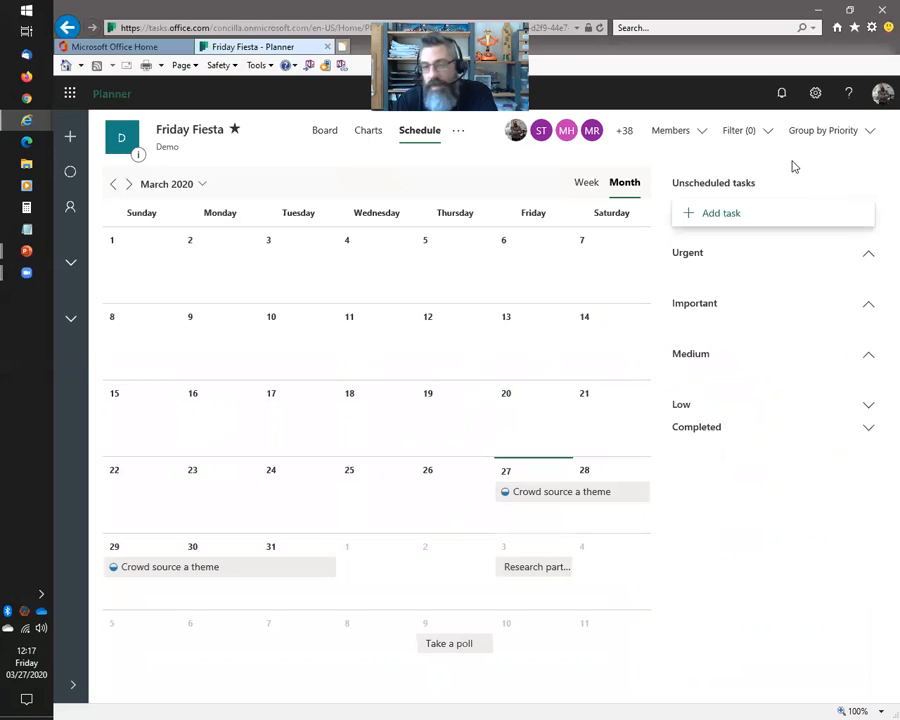
- Filter the schedule to tasks due Next week and compare its Week and Month views
click(772, 138)
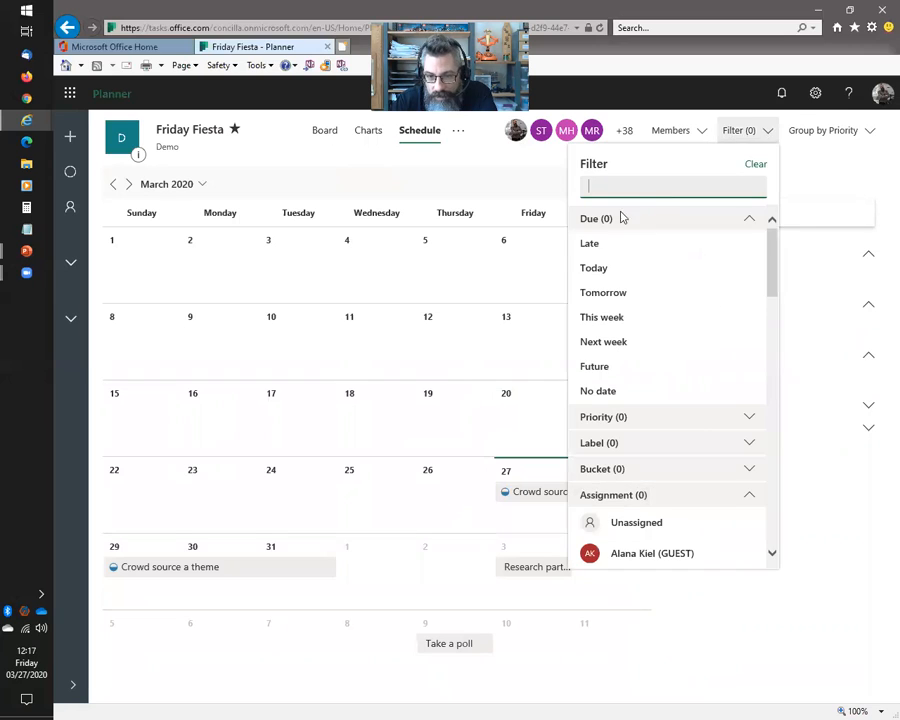
click(620, 341)
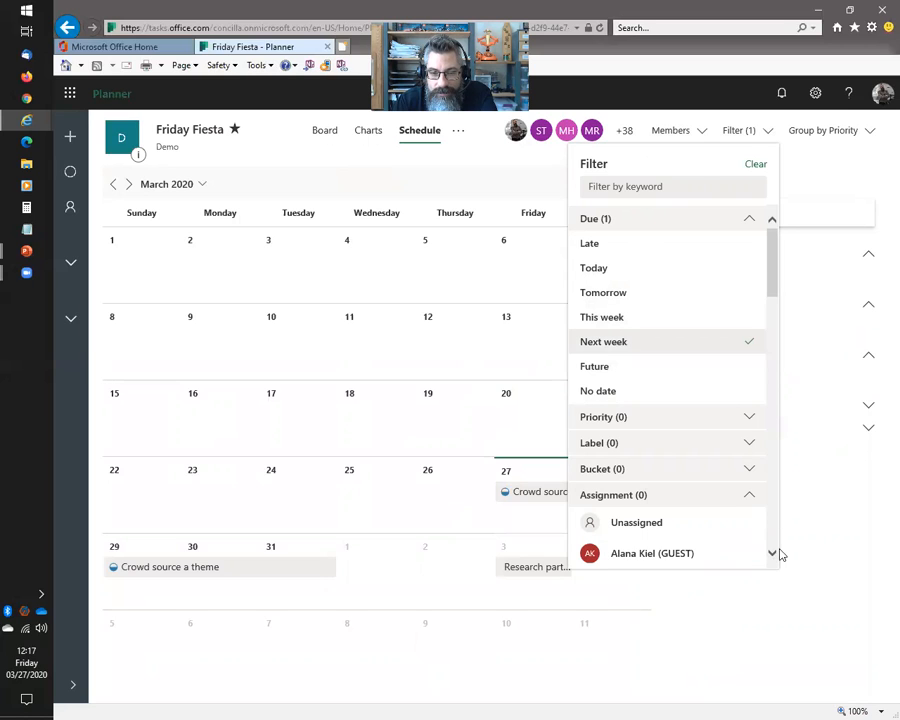
click(639, 583)
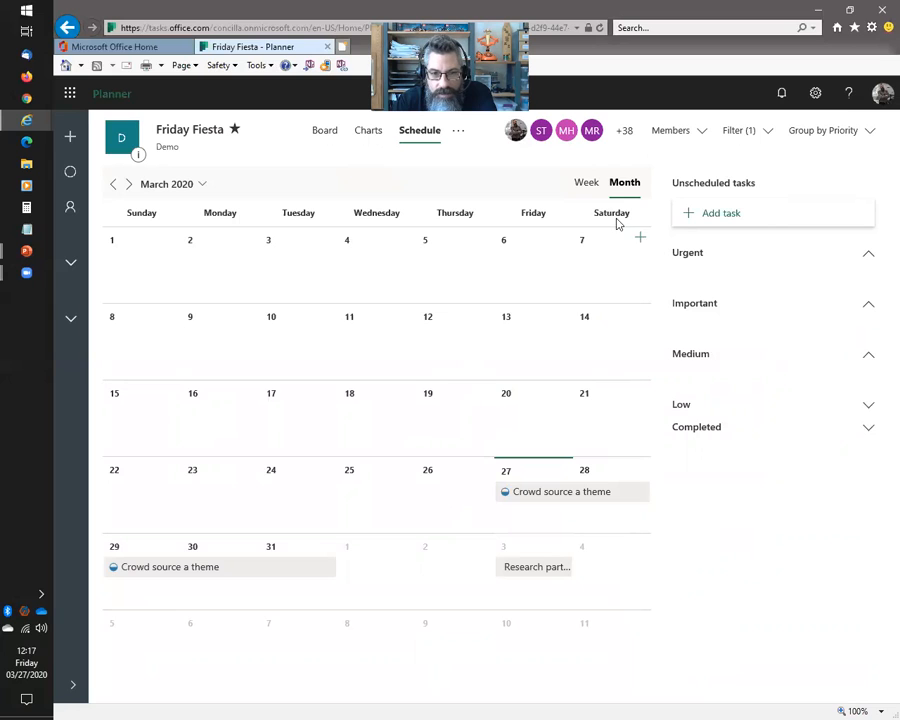
click(588, 182)
click(628, 183)
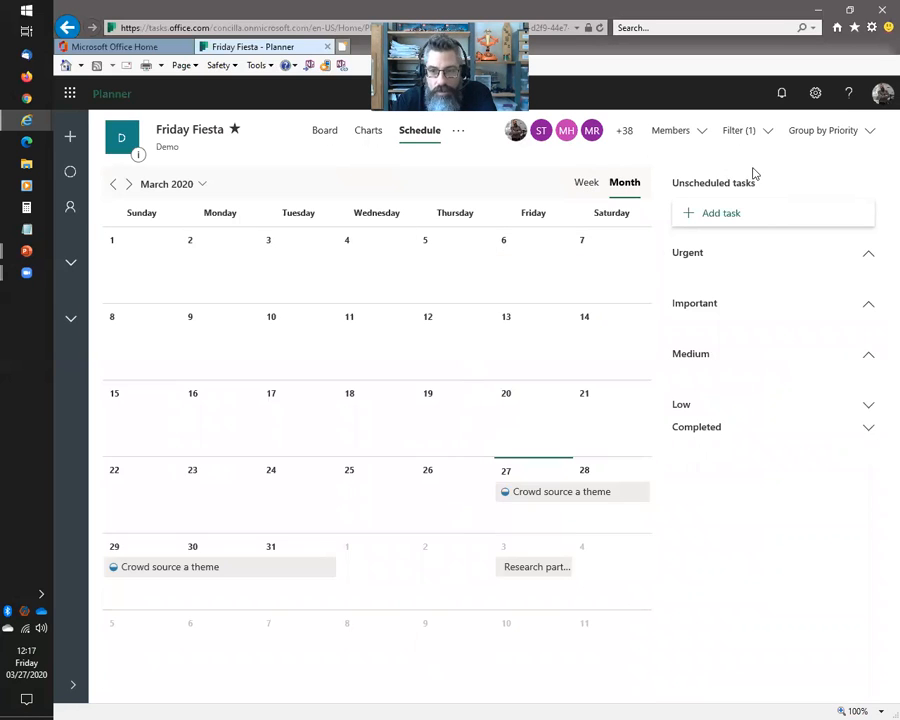
- Group the schedule's tasks by Bucket and clear the Next week due date filter
click(830, 140)
click(803, 160)
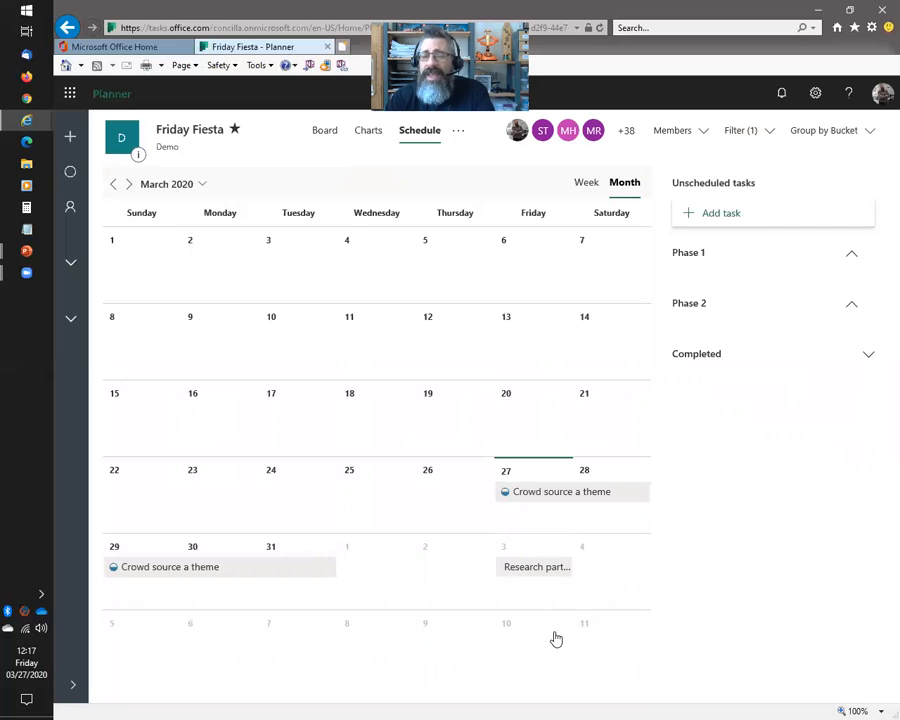
click(757, 140)
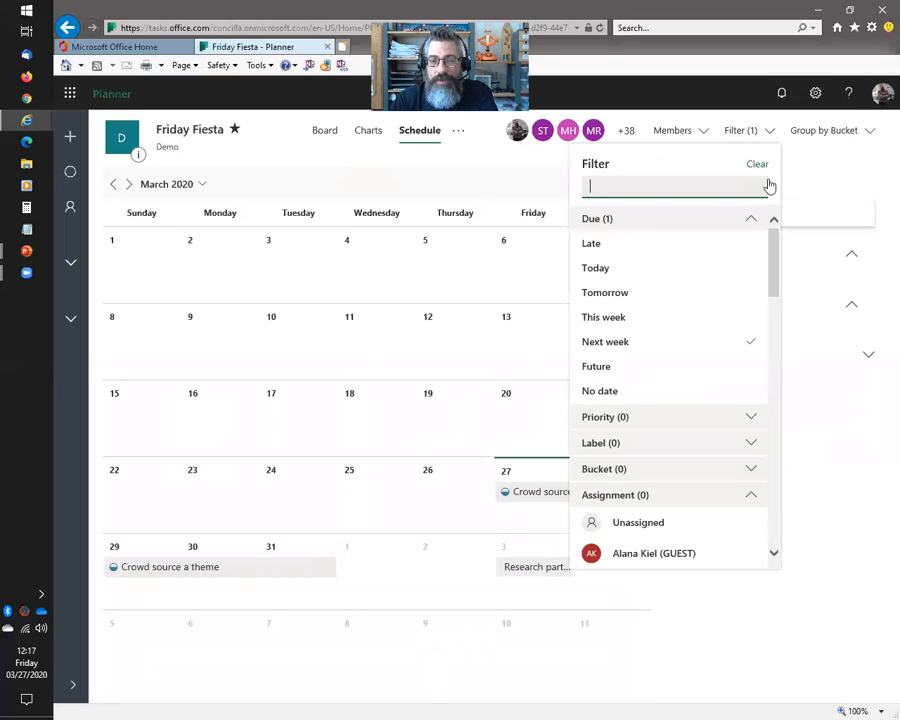
click(760, 165)
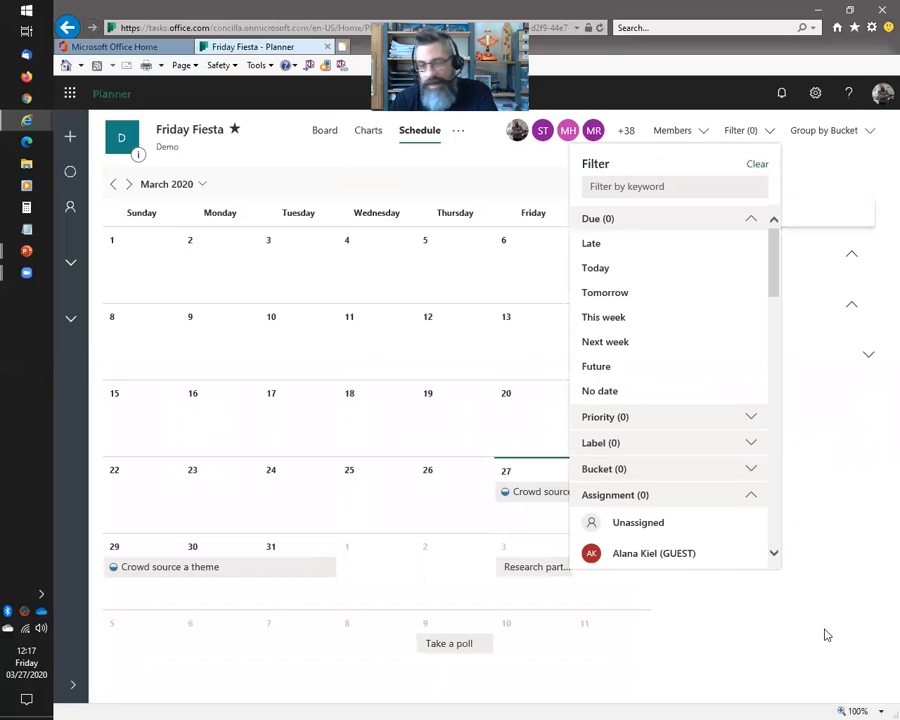
click(822, 633)
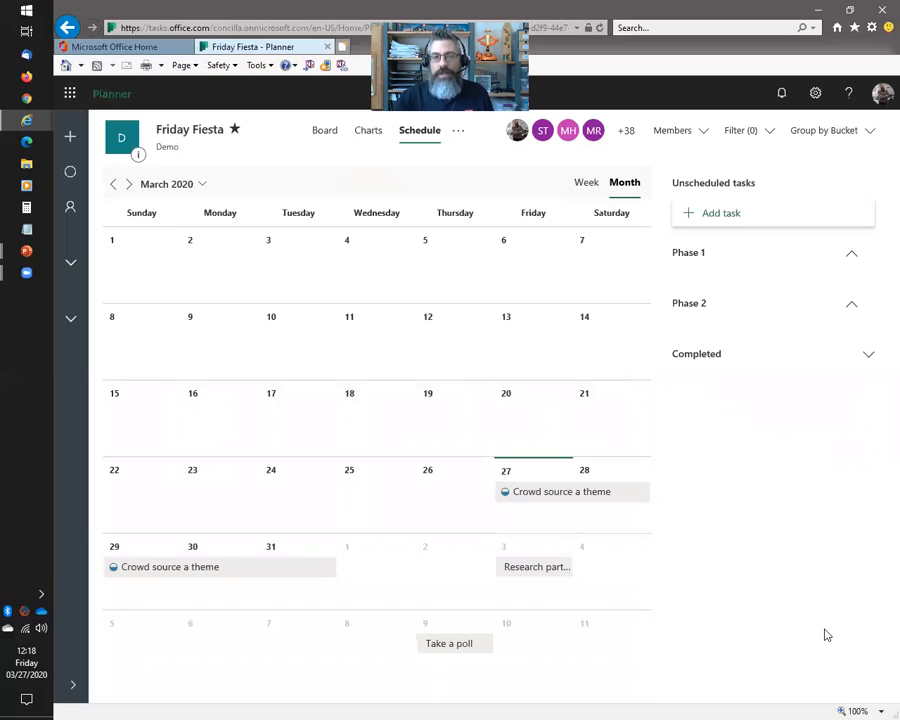
- Publish the Friday Fiesta plan as an iCalendar feed for Outlook
click(459, 135)
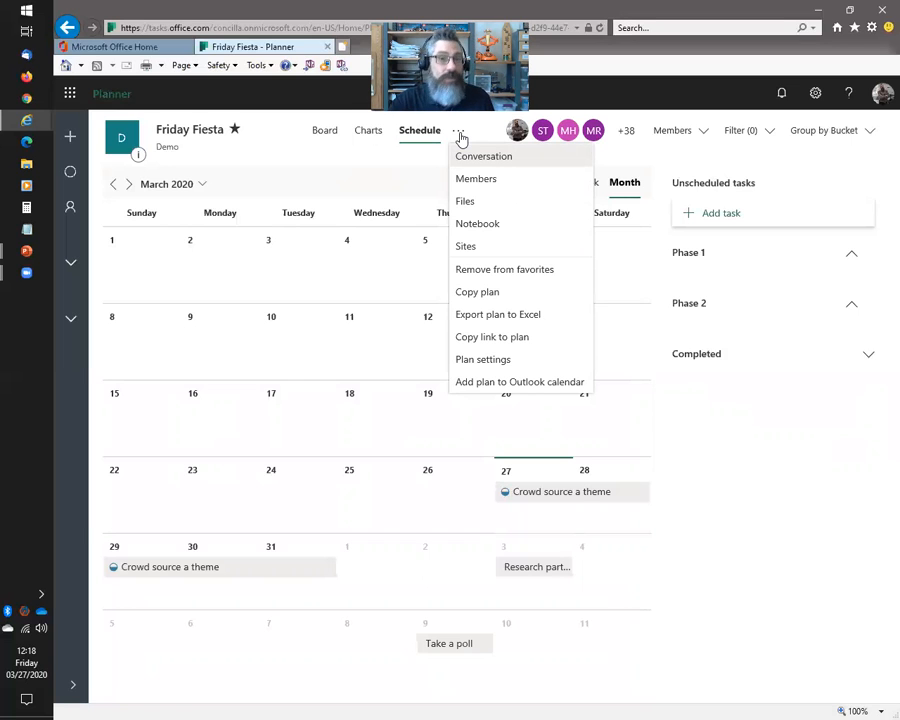
click(503, 385)
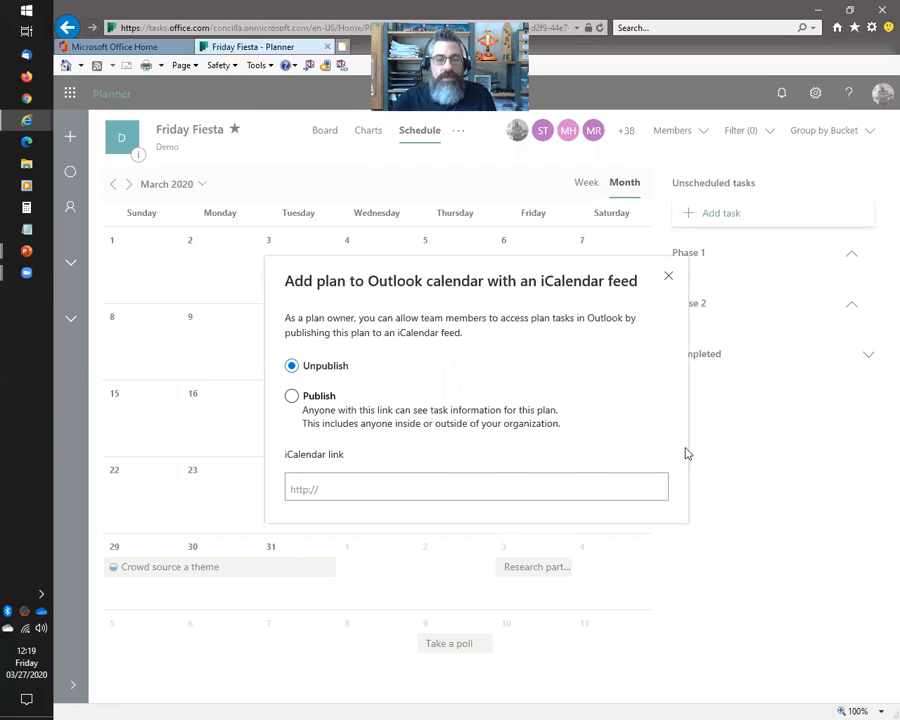
click(291, 395)
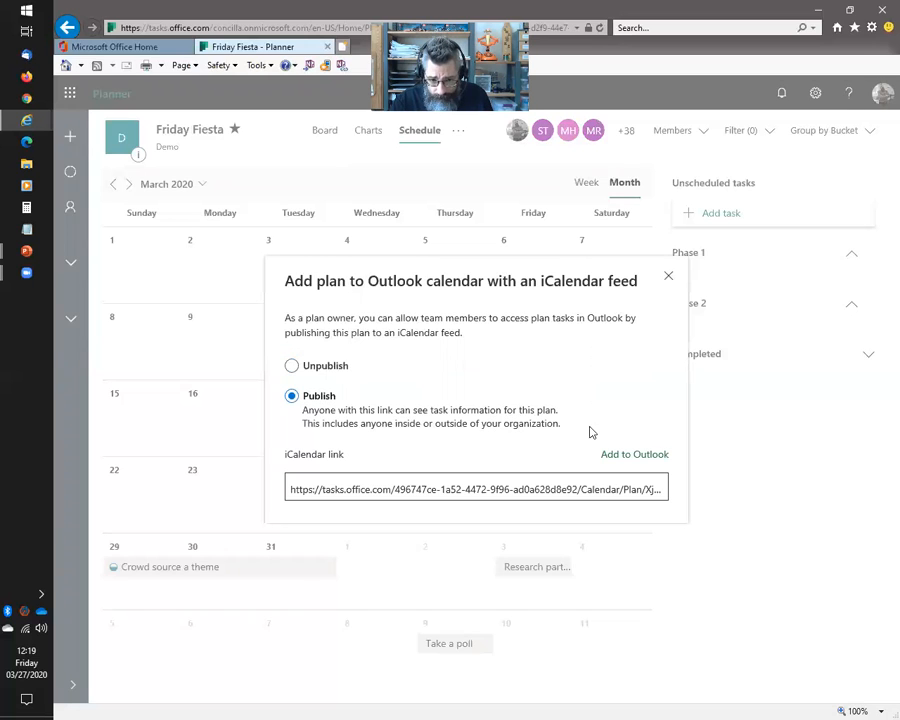
- Add the published feed to Outlook, importing it as Planner-Friday Fiesta under Other calendars, and close the calendar setup
click(636, 456)
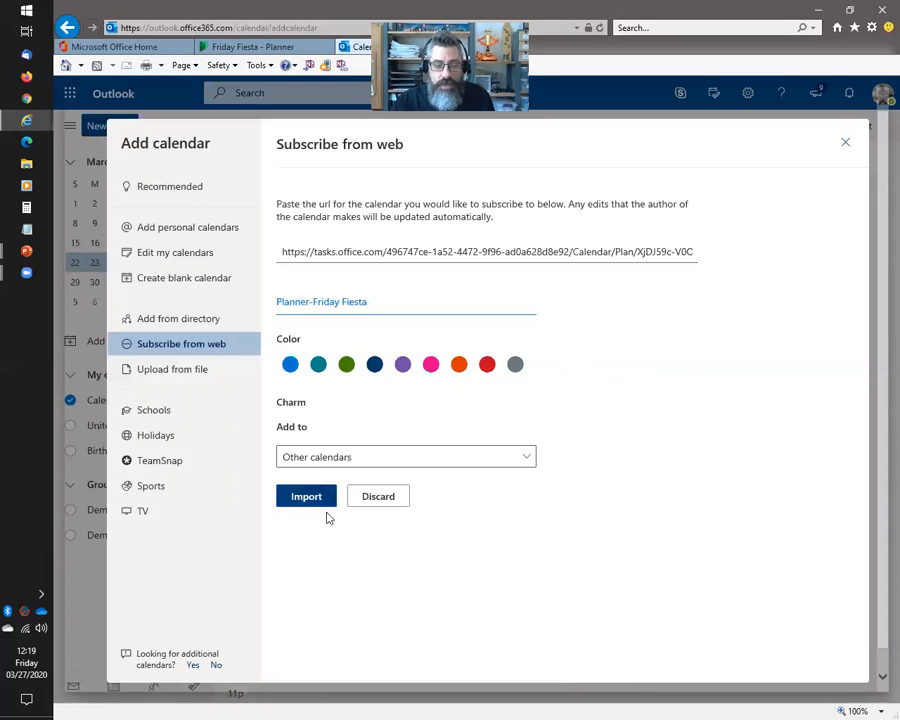
click(307, 497)
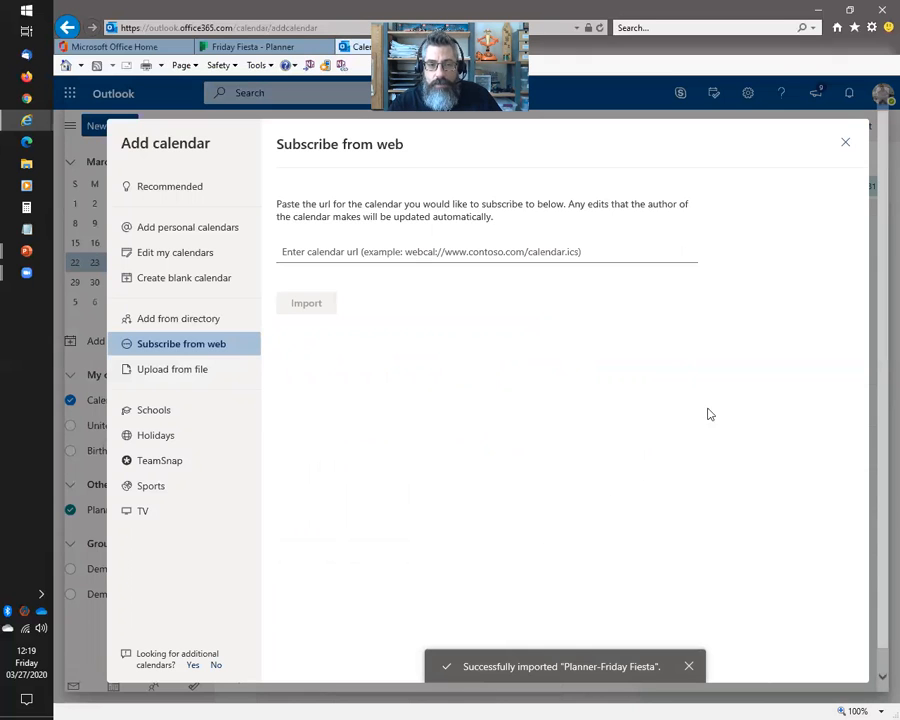
click(848, 146)
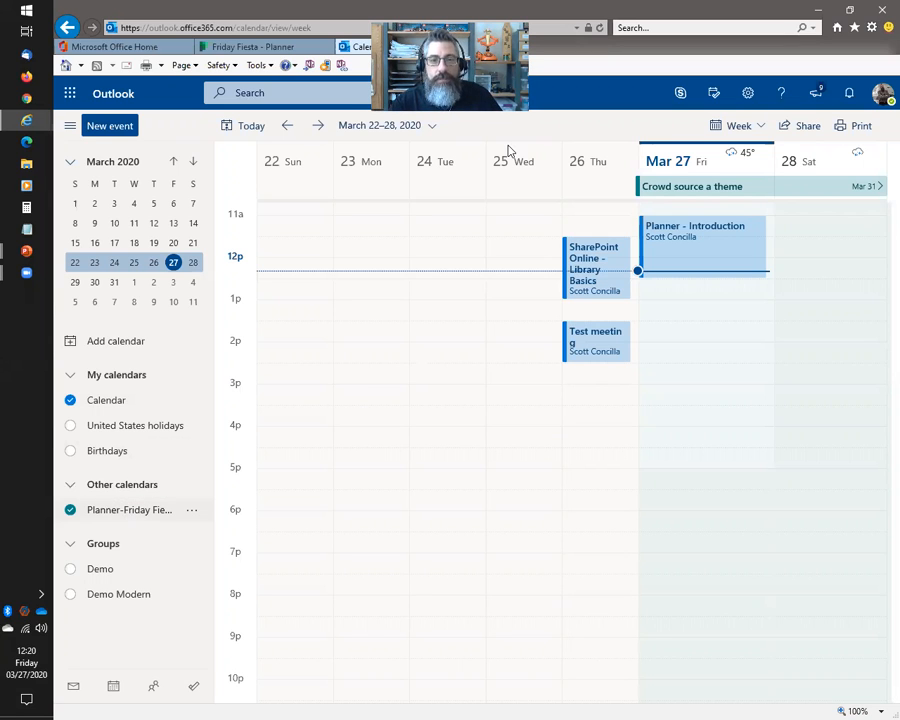
- Return to the Friday Fiesta plan, close the iCalendar feed dialog, and review the plan settings without saving changes
key(ctrl+shift+Tab)
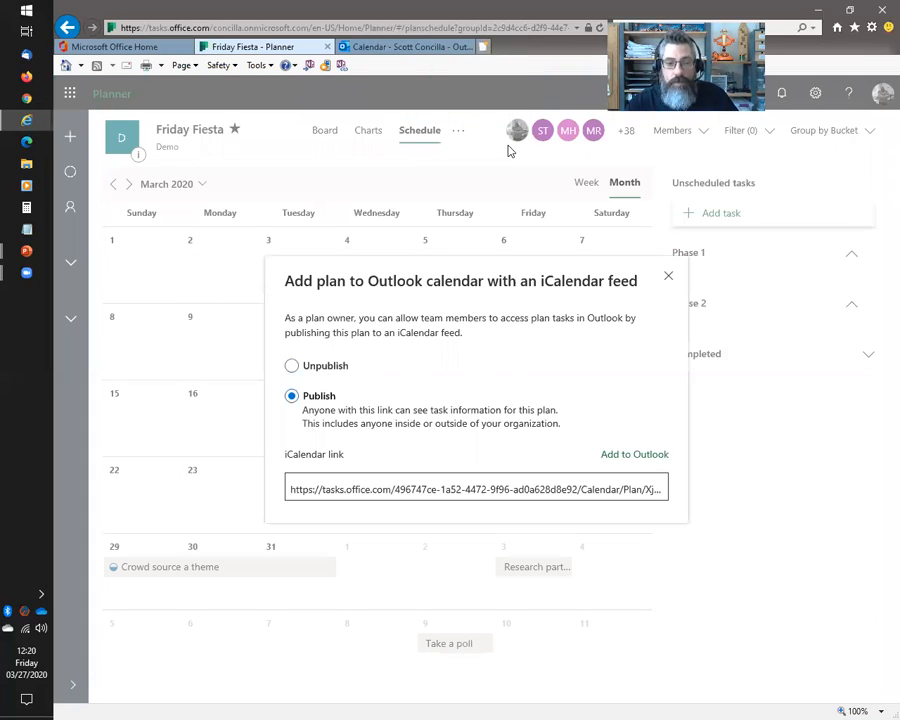
click(667, 276)
click(459, 134)
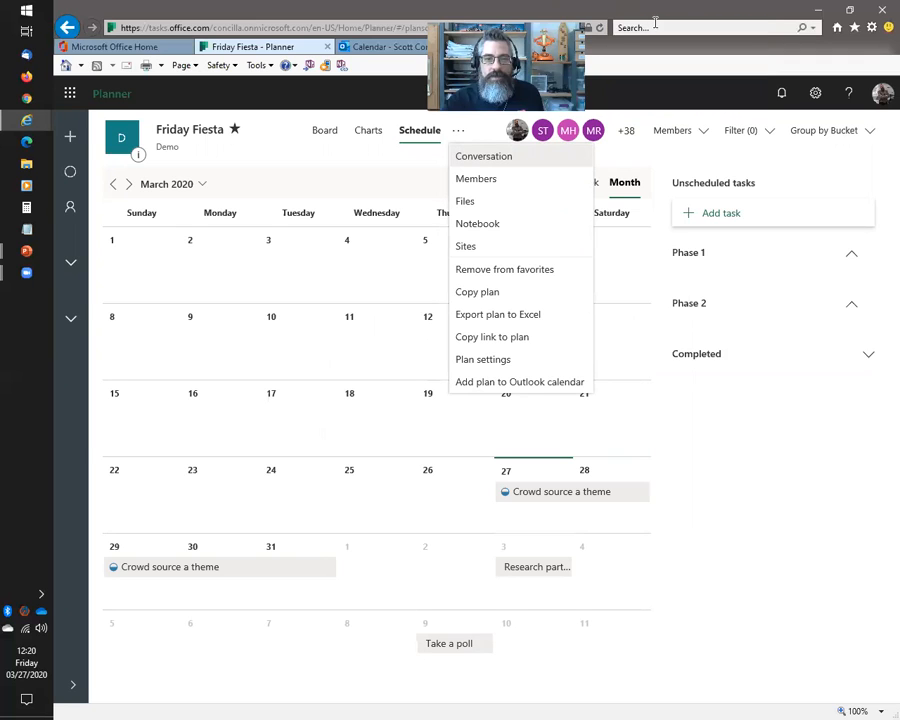
click(457, 137)
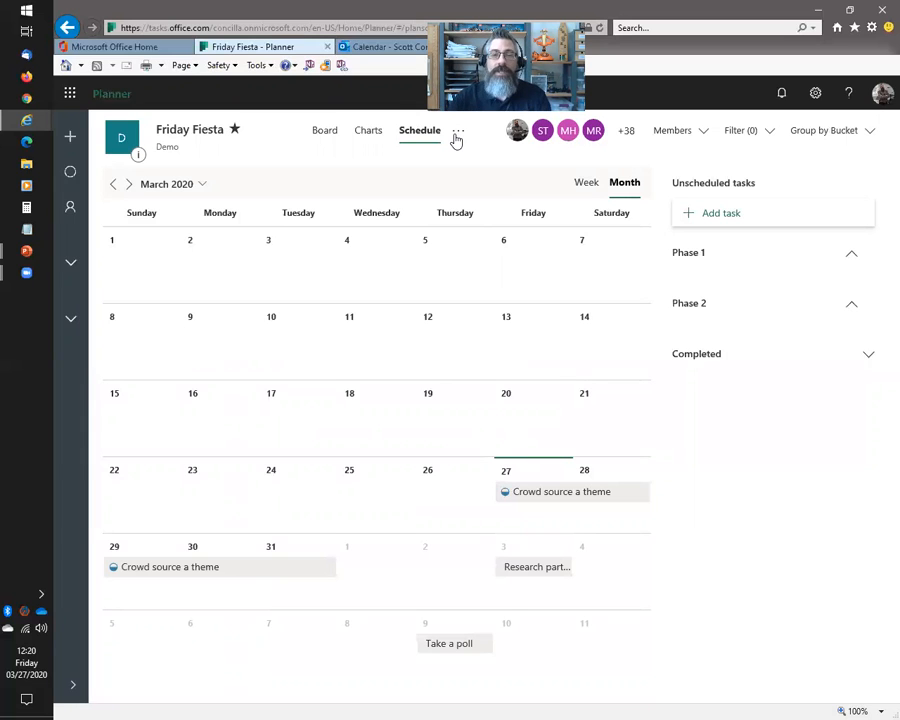
click(456, 137)
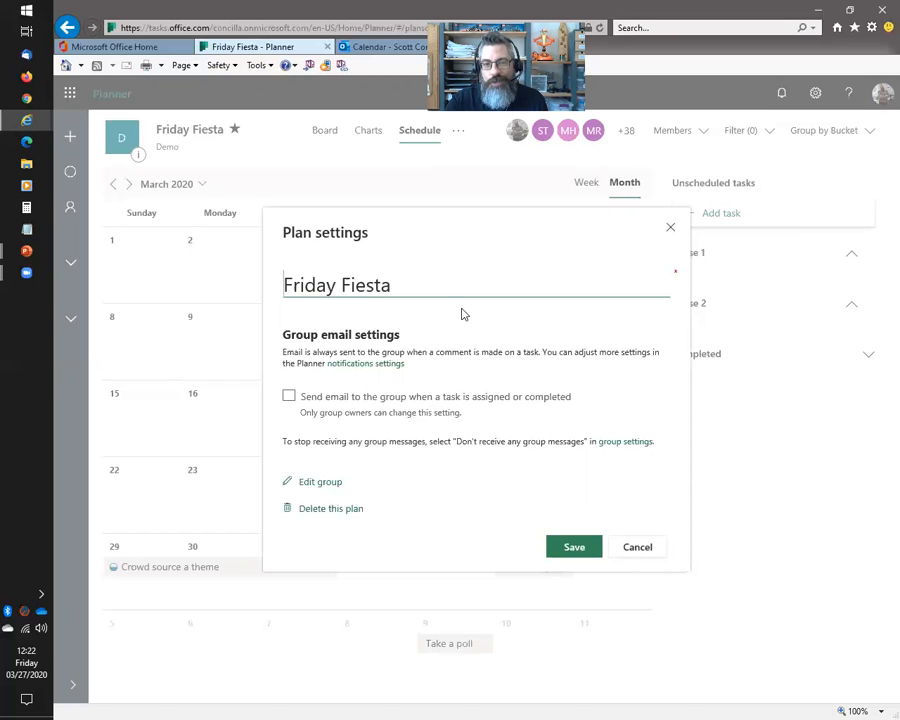
click(641, 549)
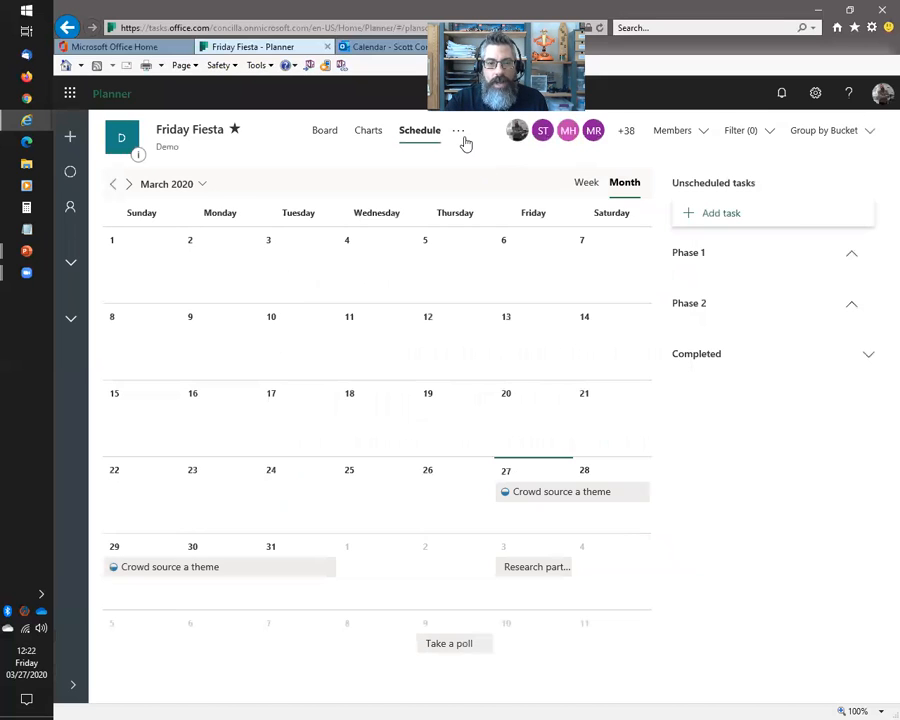
- Review Planner's notification settings for assigned and upcoming tasks, then cancel and close the settings
click(459, 131)
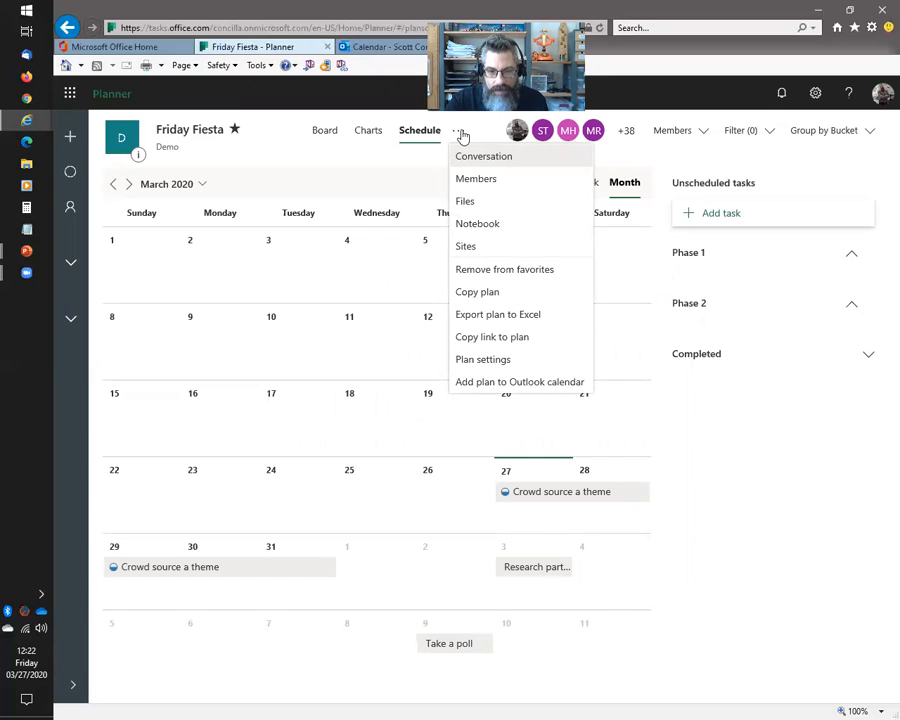
click(815, 95)
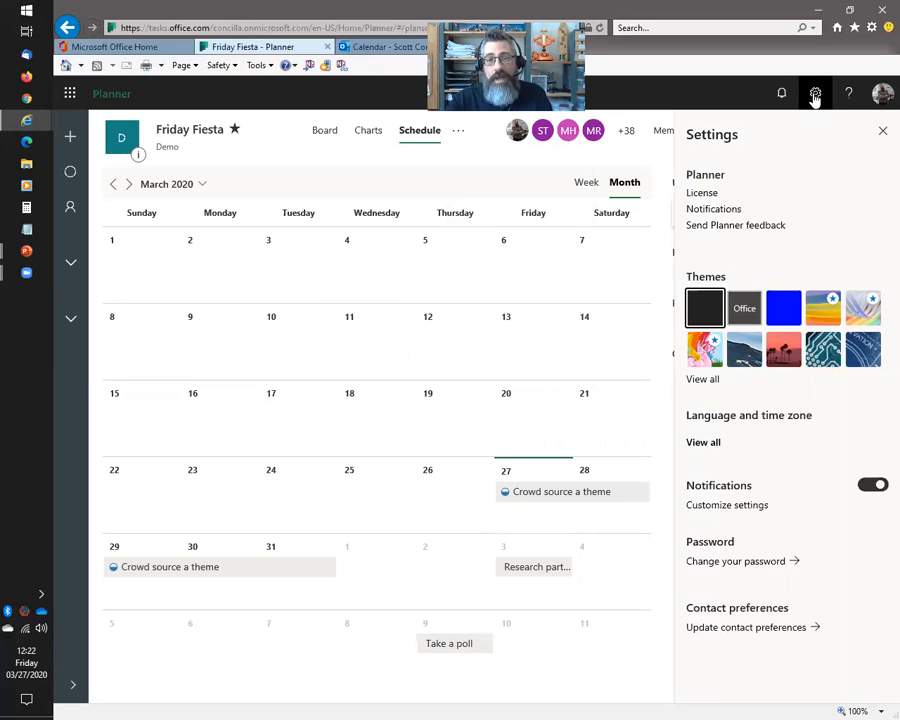
click(709, 212)
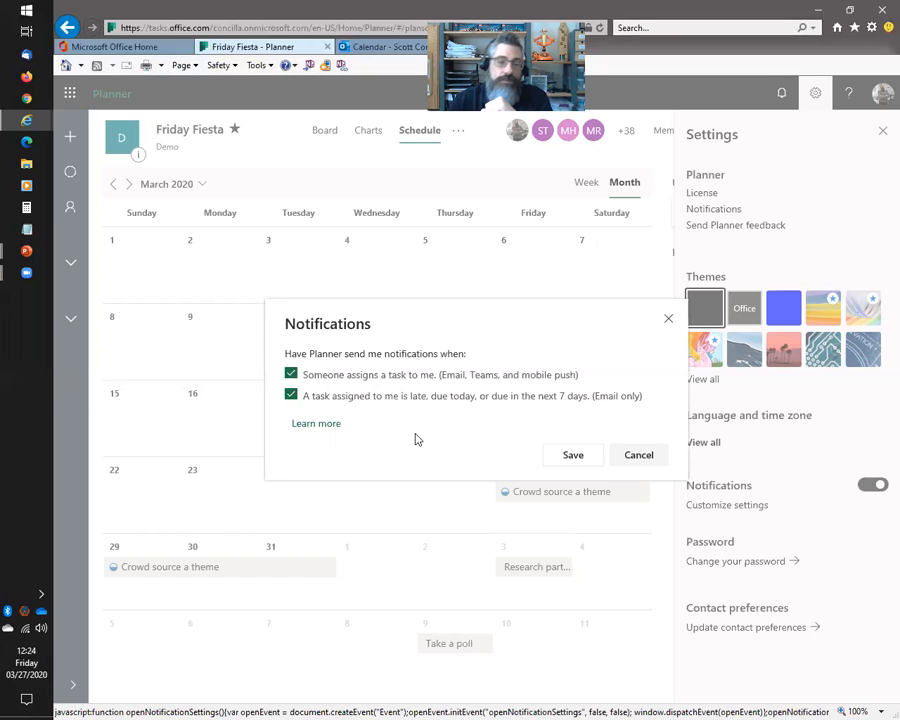
click(645, 458)
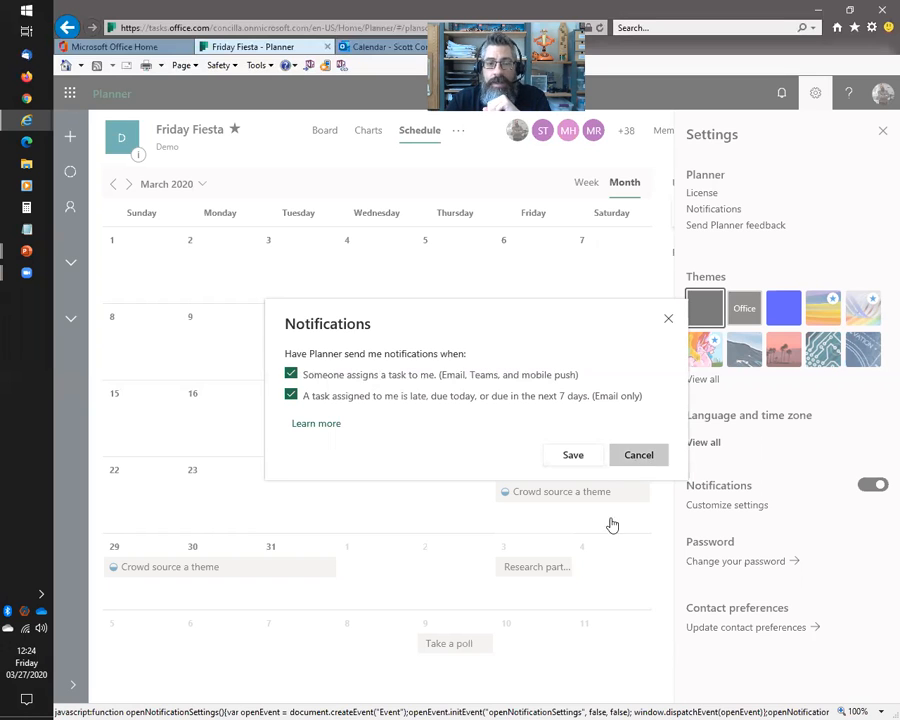
click(815, 95)
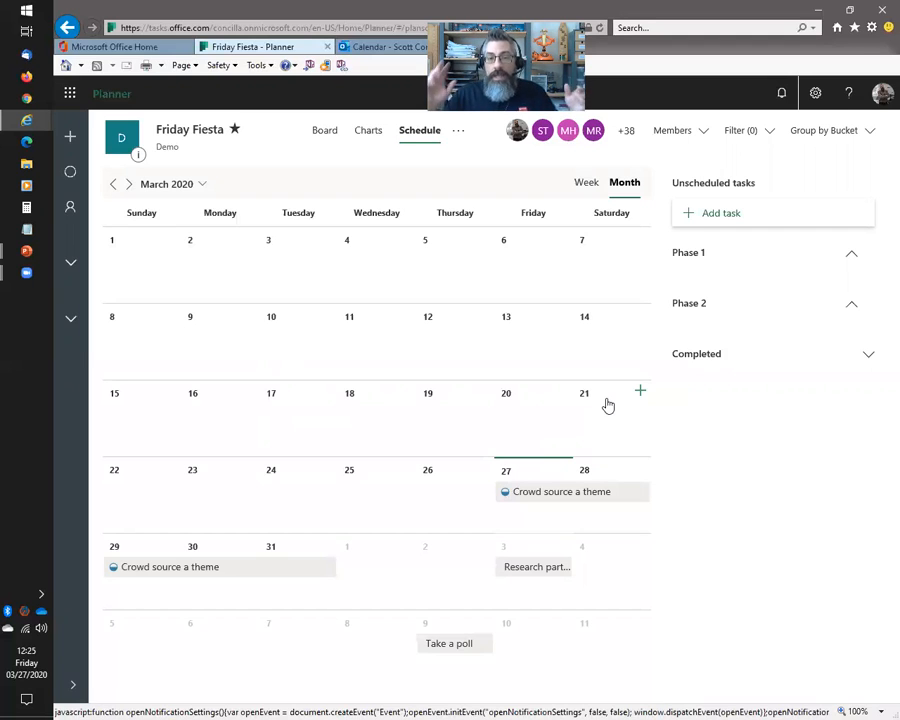
- Show the plan's board and review the Copy Plan options, including the group description, without copying the plan
click(325, 131)
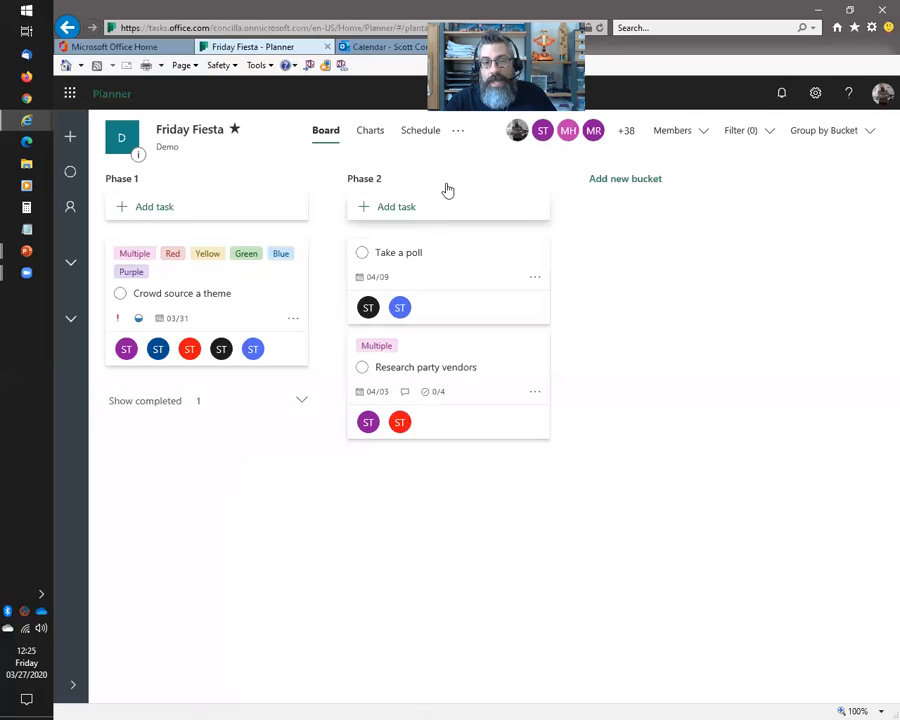
click(457, 134)
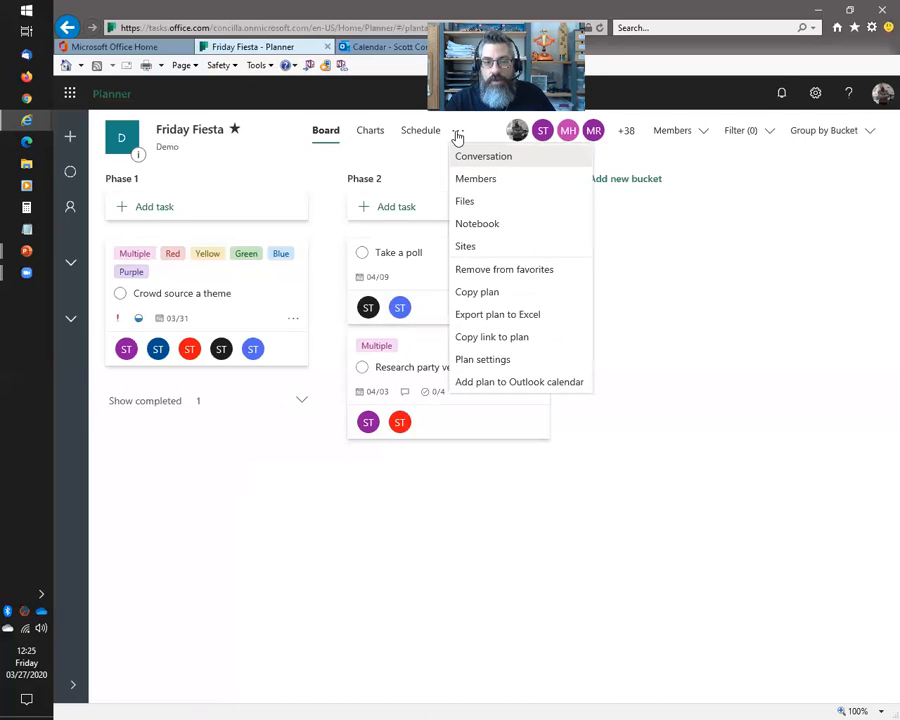
click(478, 294)
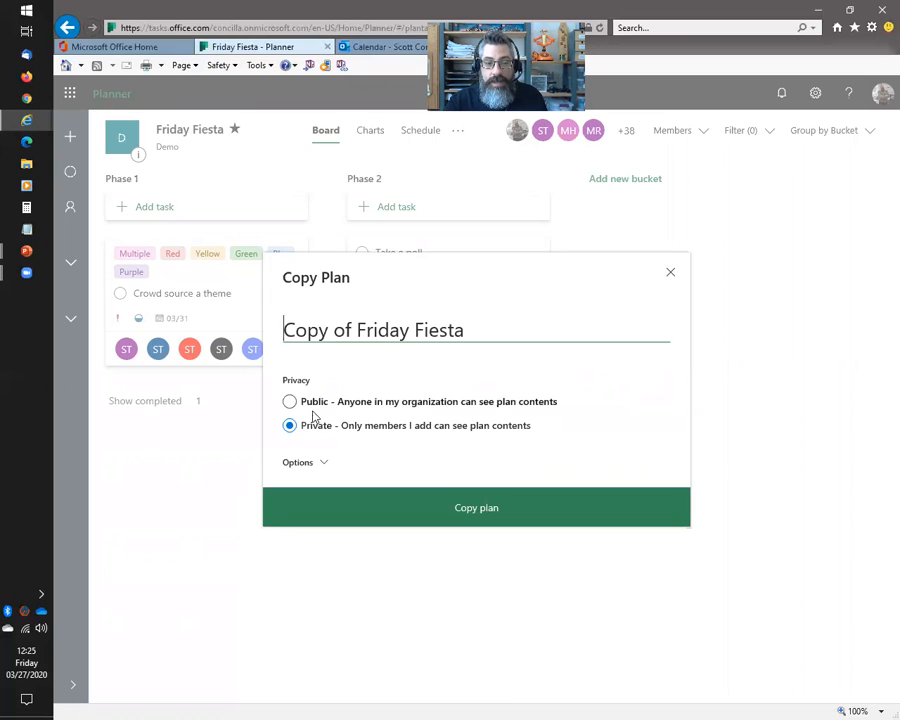
click(313, 464)
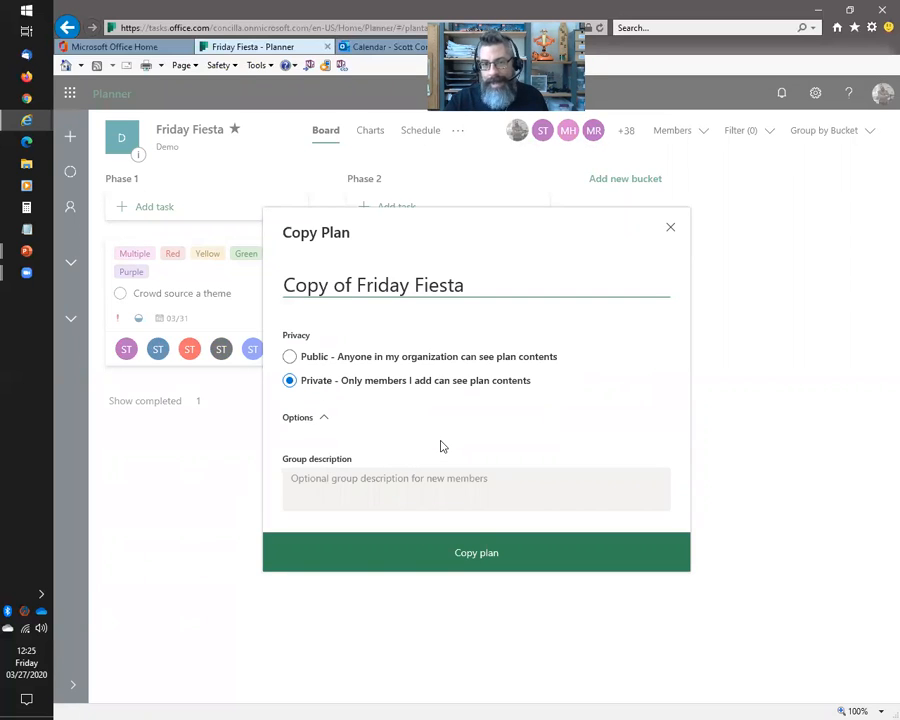
click(670, 230)
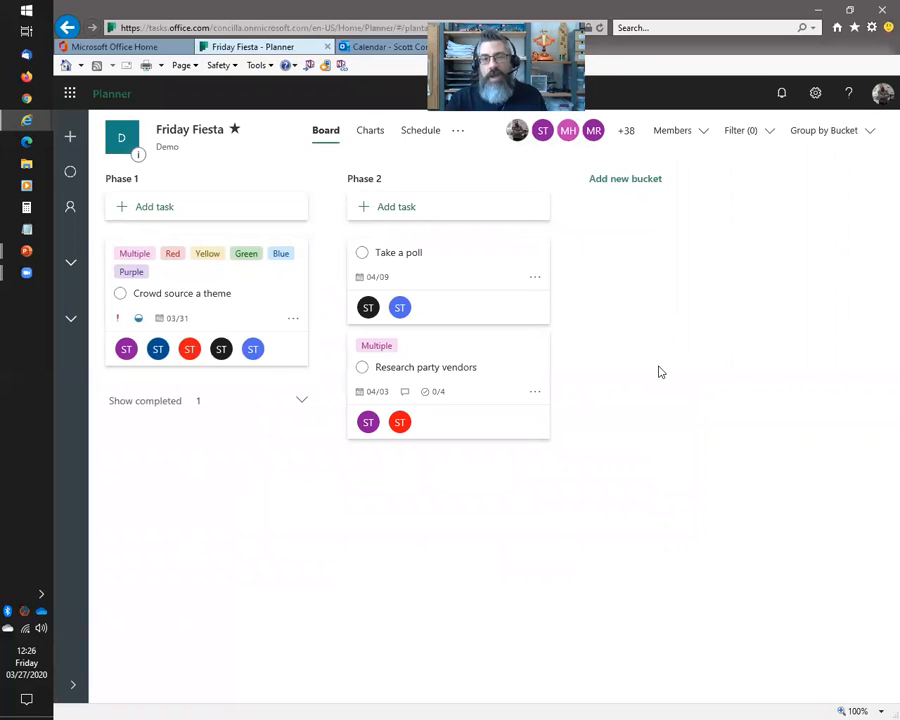
- Export the Friday Fiesta plan to Excel and save the workbook in the default location
click(462, 136)
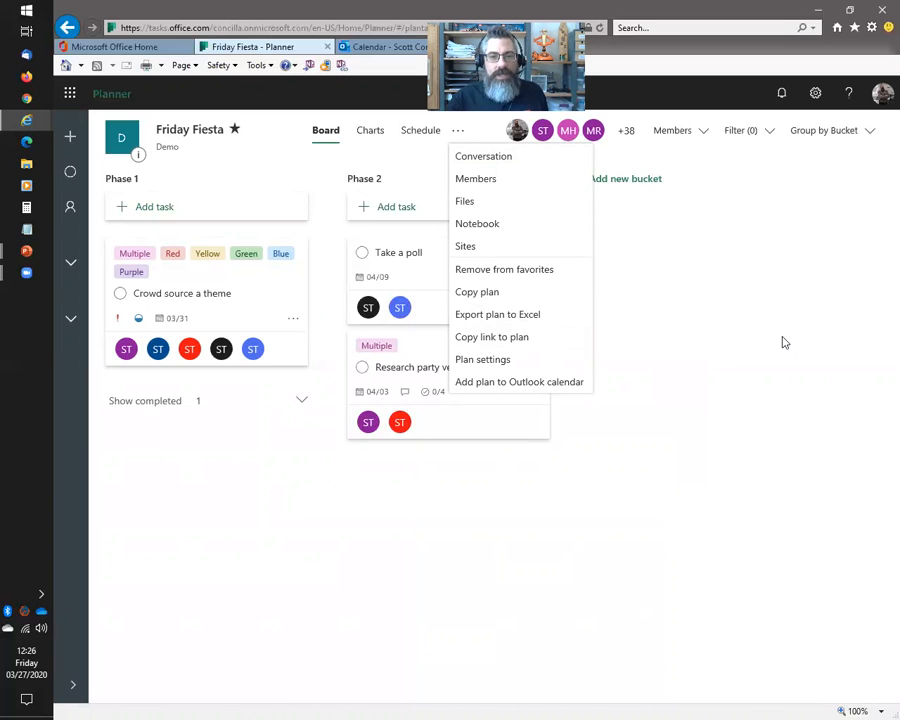
click(499, 321)
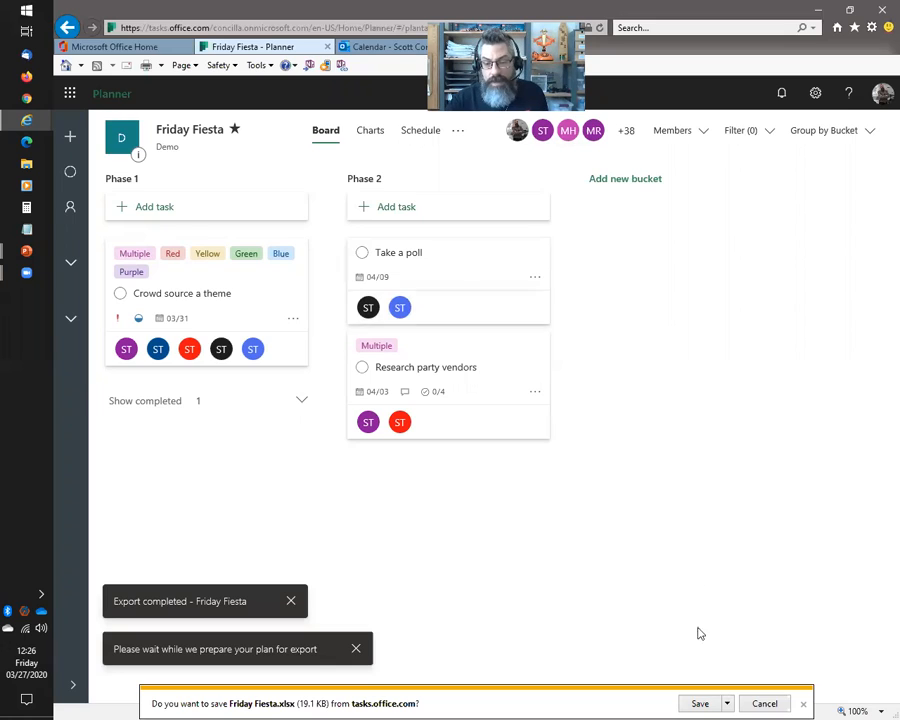
click(729, 703)
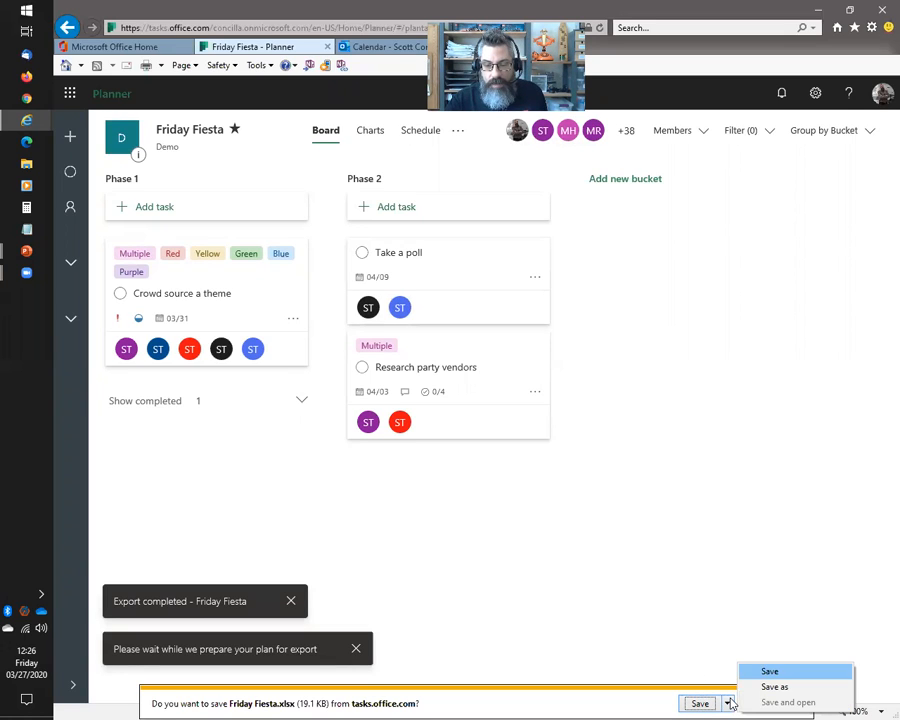
click(769, 672)
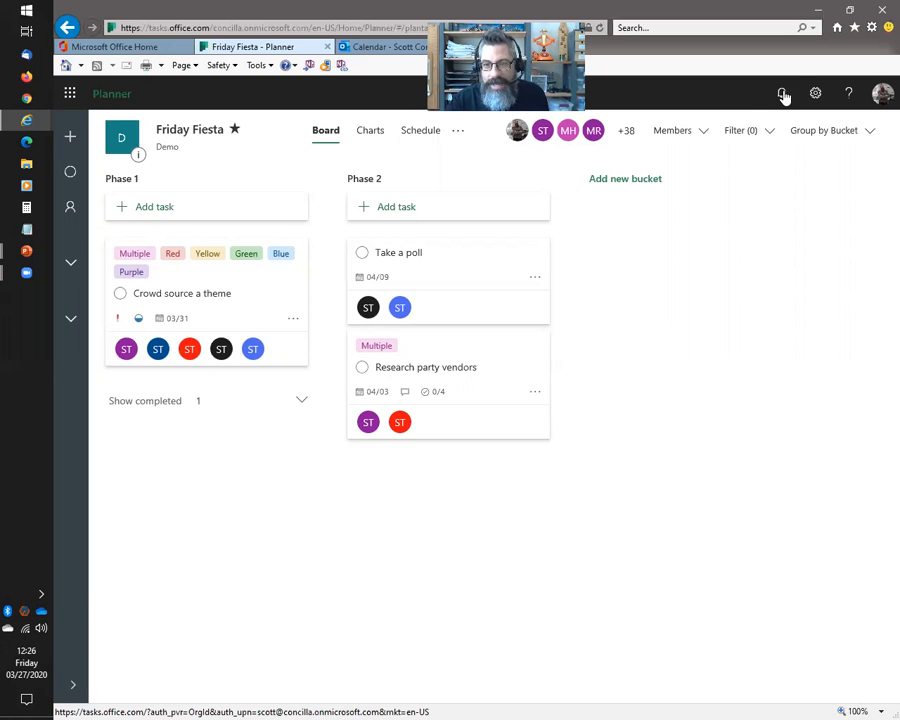
- Export the plan to Excel again and save it as Friday Fiesta.xlsx in Downloads, replacing the existing file
click(459, 131)
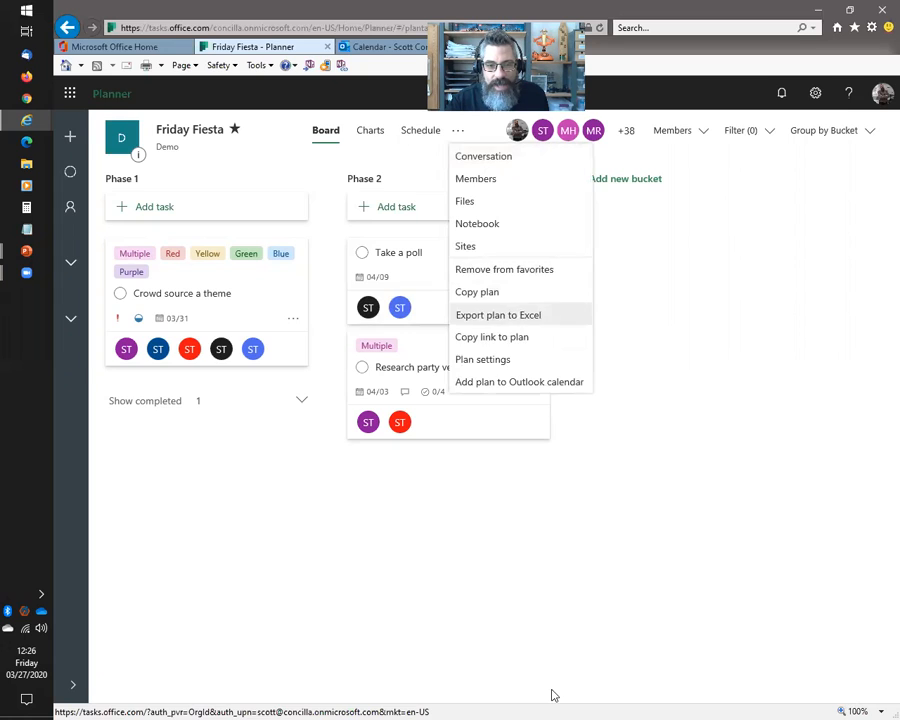
click(731, 703)
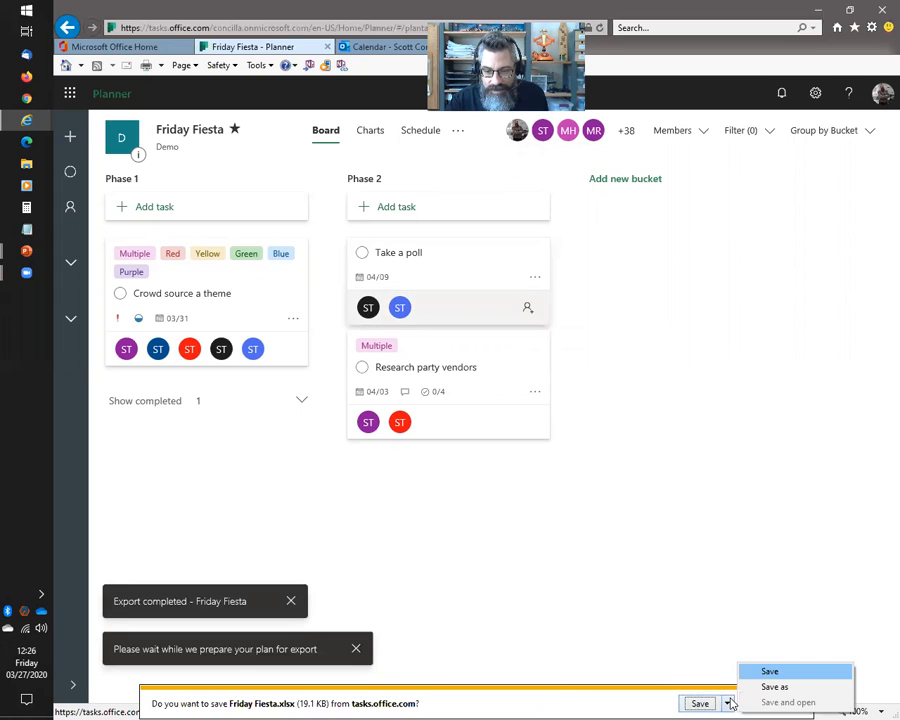
click(766, 685)
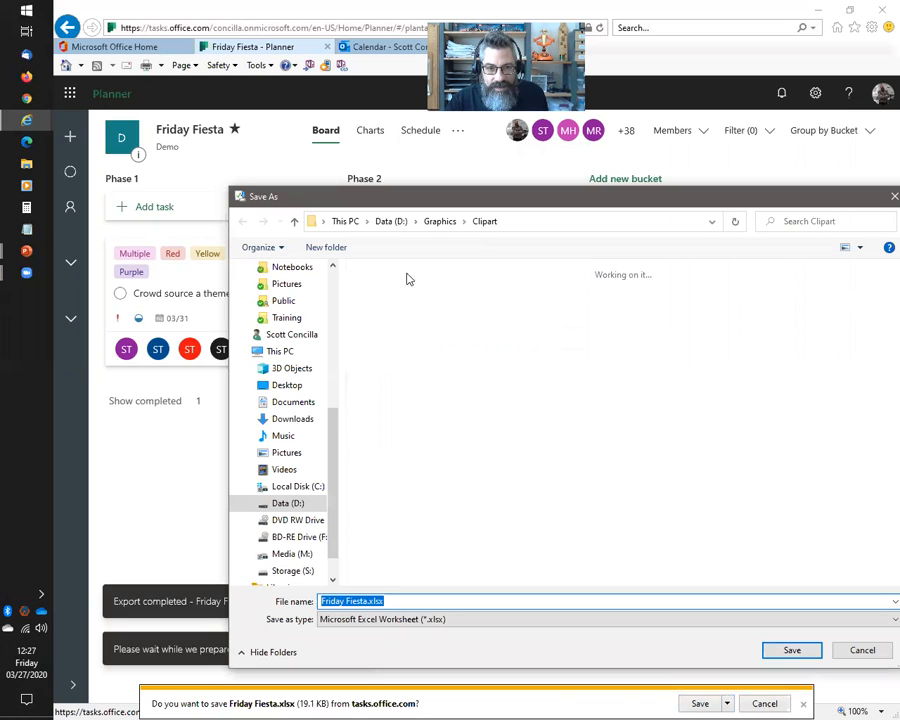
scroll(335, 320, up, 2)
scroll(320, 310, up, 5)
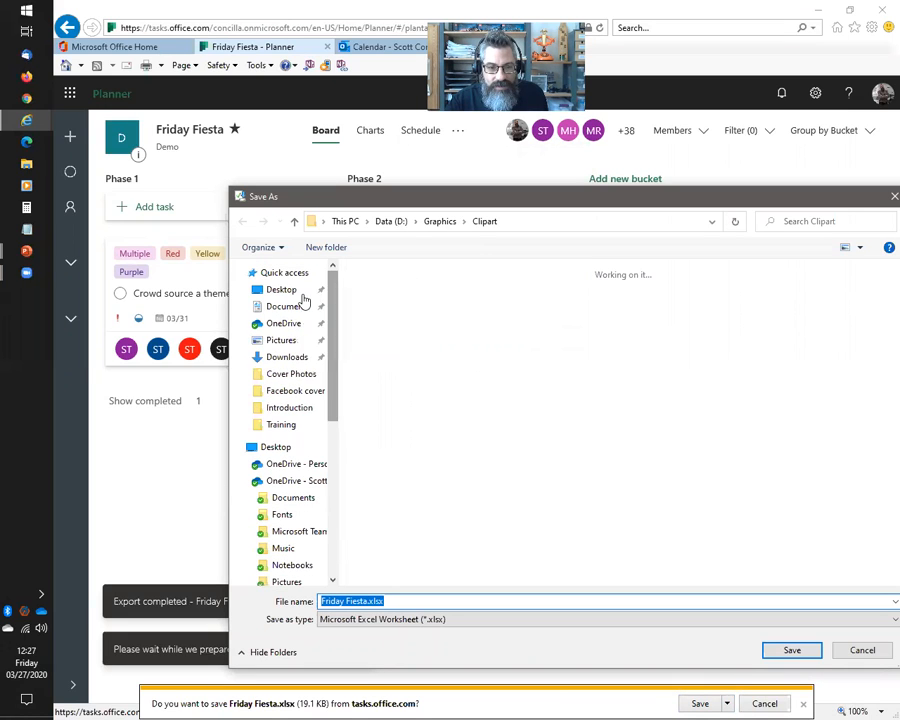
click(290, 357)
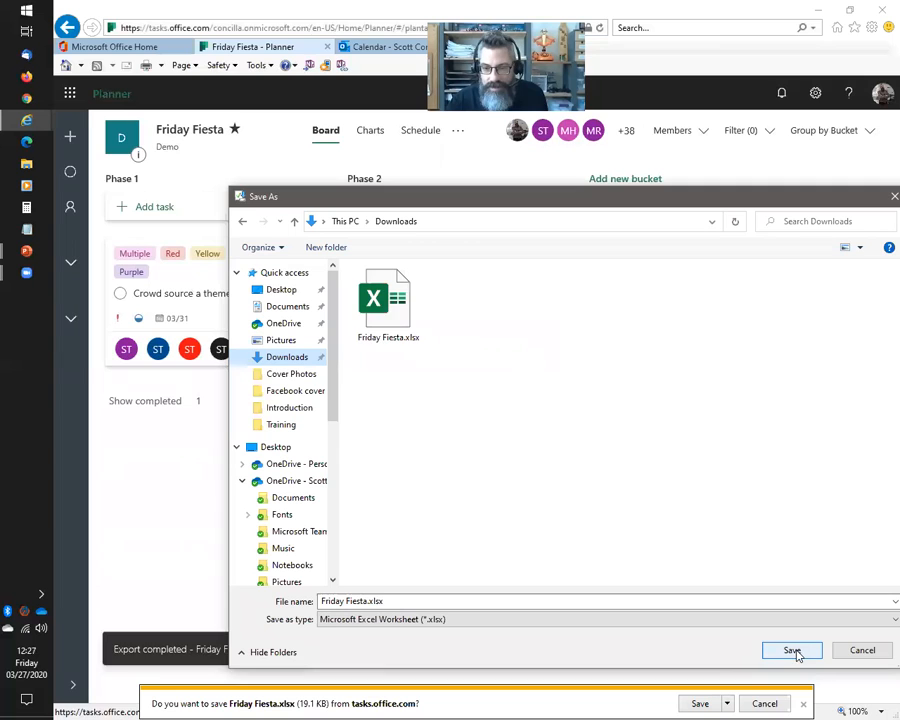
click(792, 651)
click(507, 369)
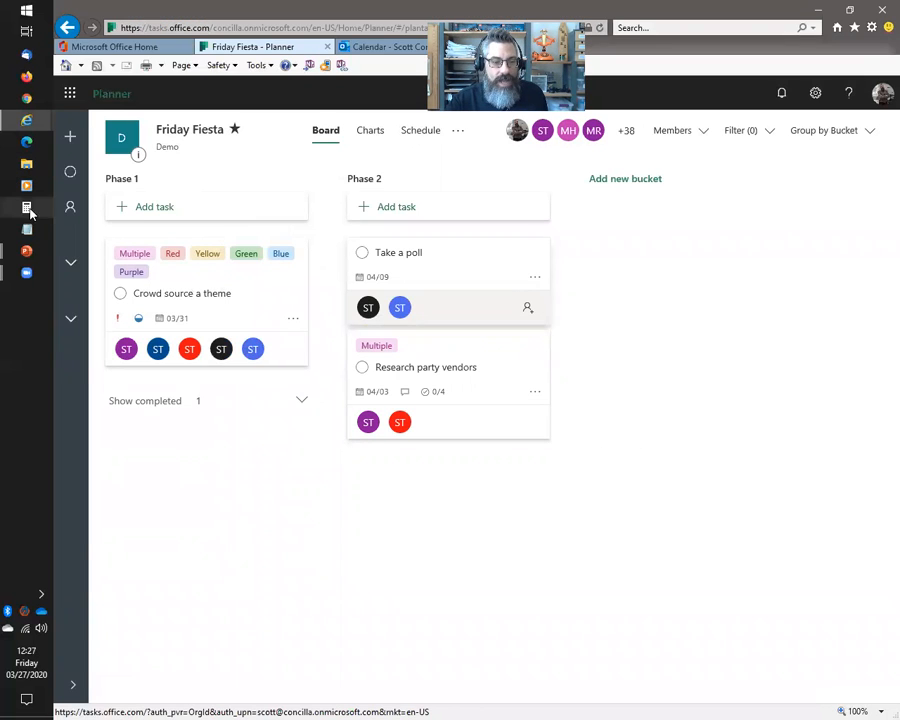
- Open the exported Friday Fiesta.xlsx in Excel, look through its task columns, and close the workbook
click(26, 169)
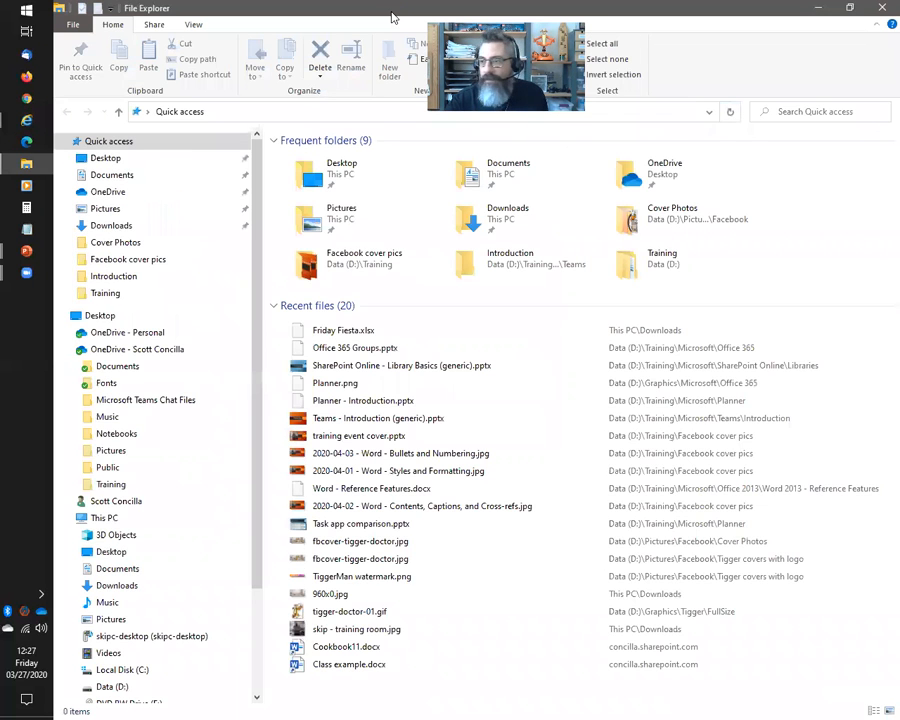
drag(391, 12, 0, 14)
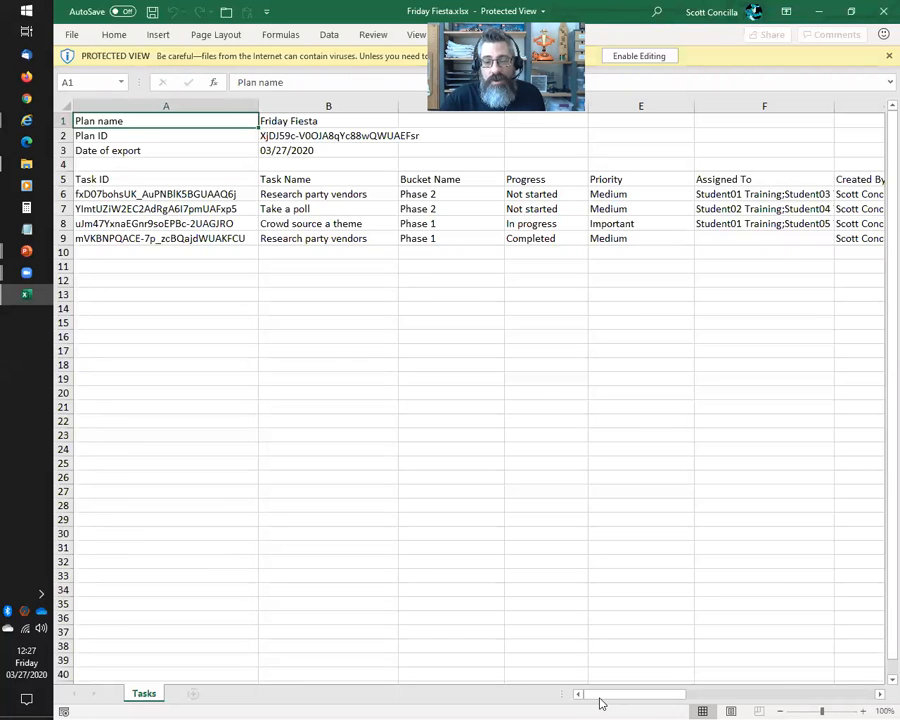
drag(615, 695, 710, 181)
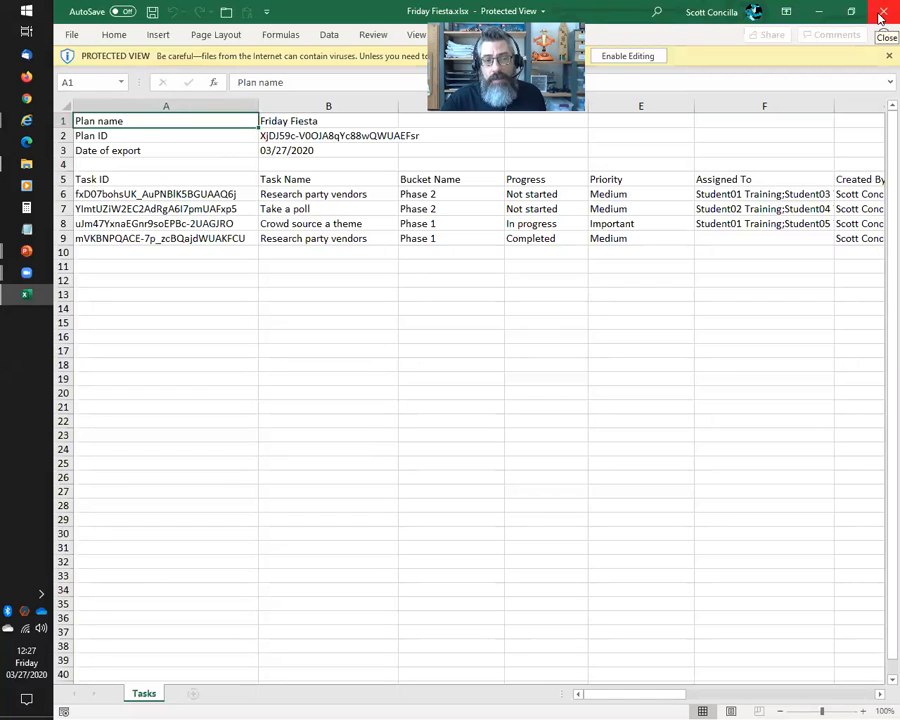
click(881, 16)
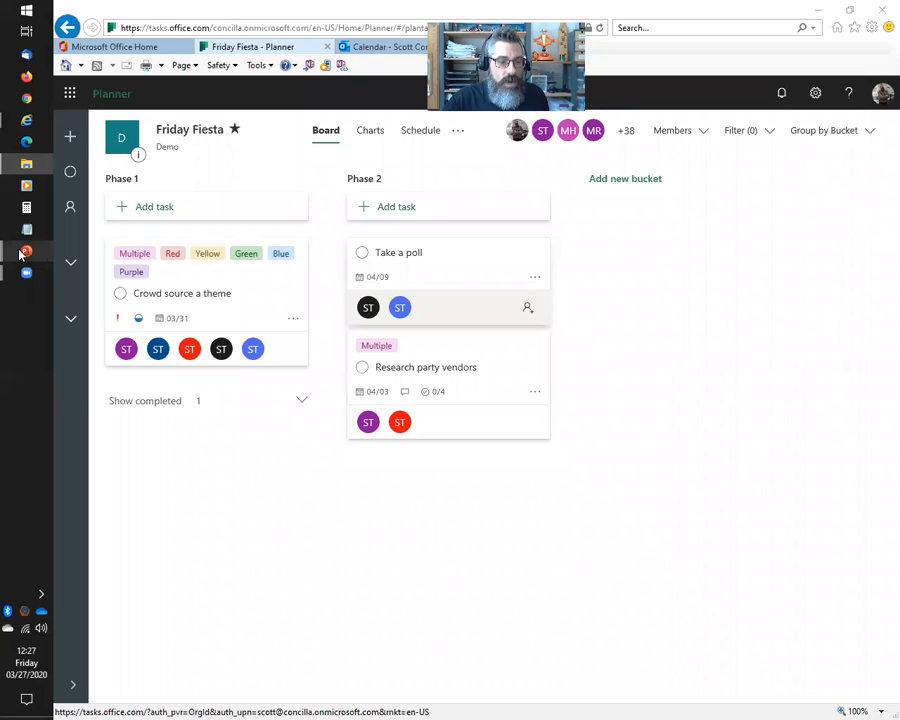
- Show the Additional Help slide of the Planner - Introduction presentation in PowerPoint, then view the Office 365 apps page in the browser
mouse_move(22, 254)
click(143, 182)
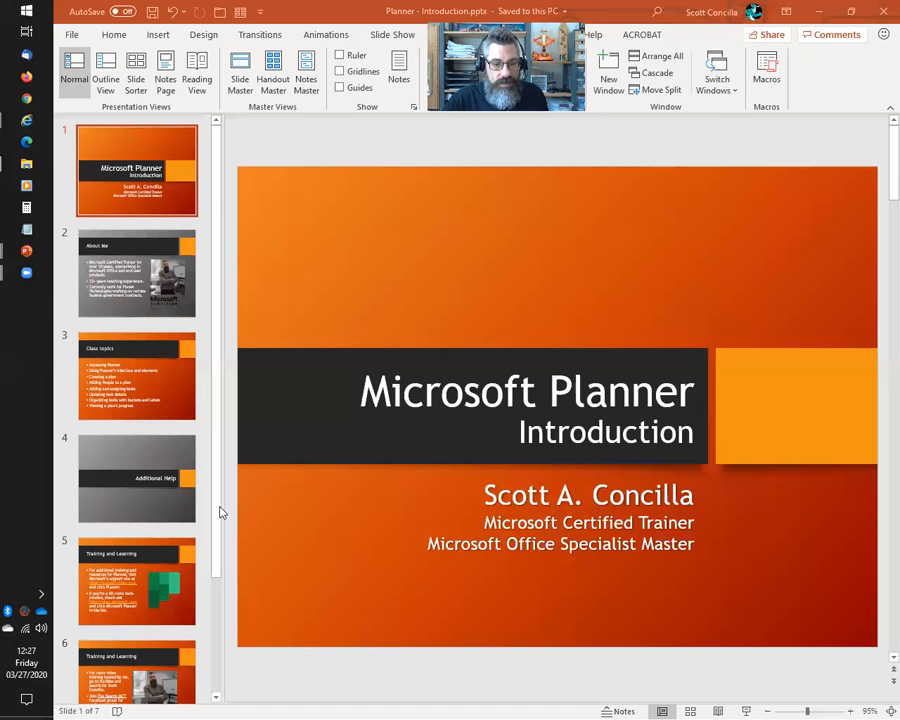
click(118, 481)
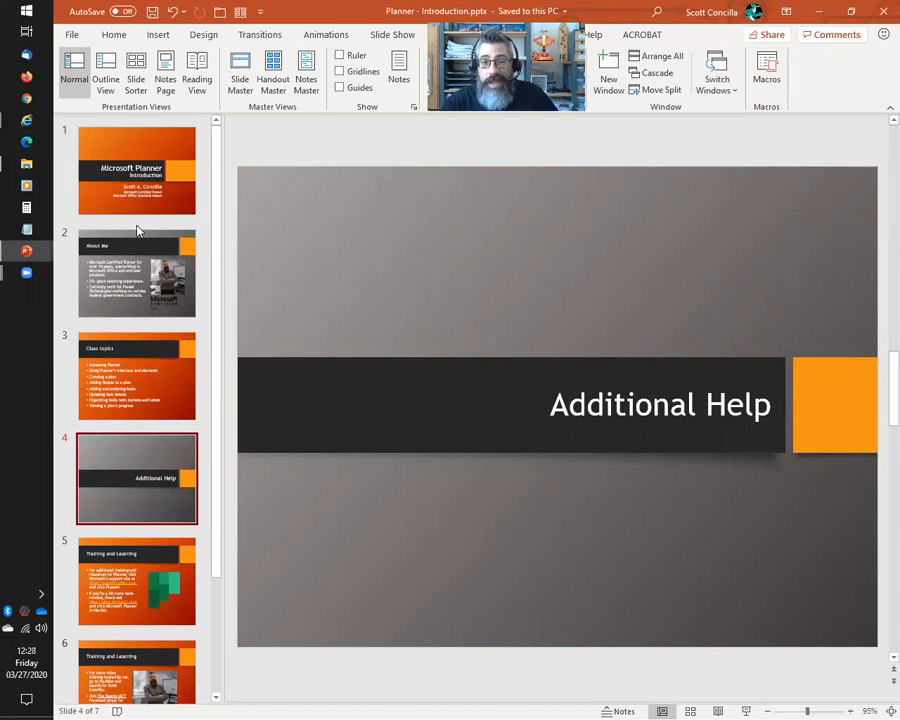
click(26, 120)
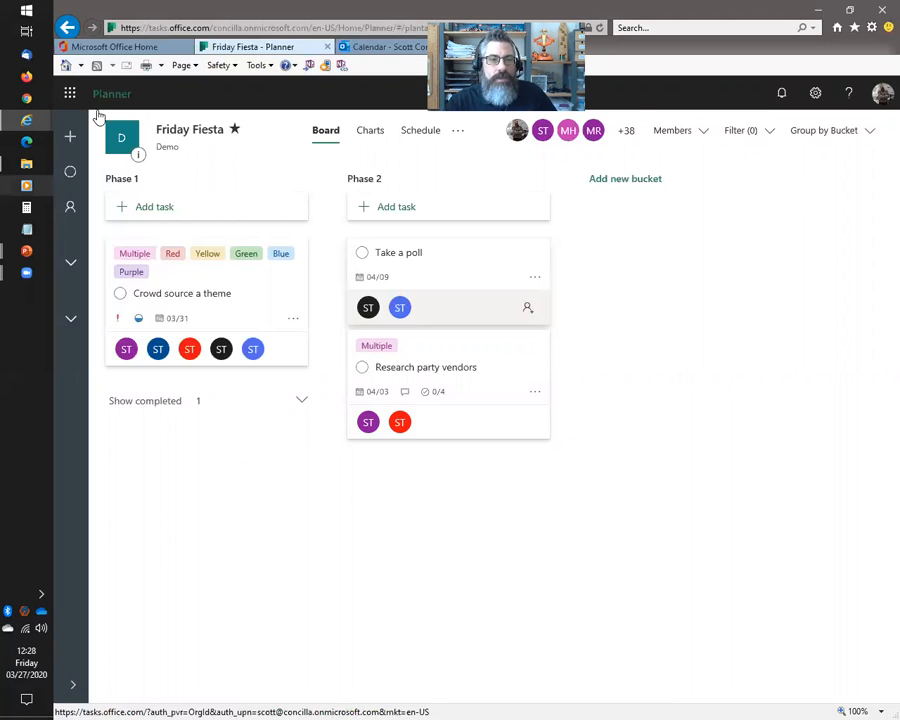
click(108, 47)
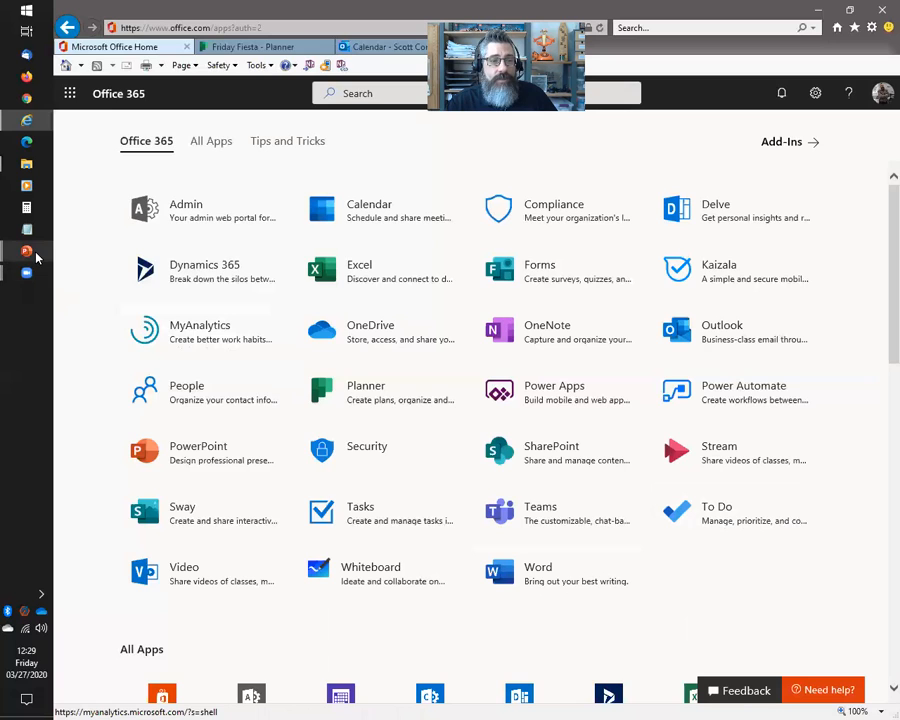
- Return to the PowerPoint presentation, start its slide show from the beginning, and advance to the first Training and Learning slide
mouse_move(35, 258)
click(110, 201)
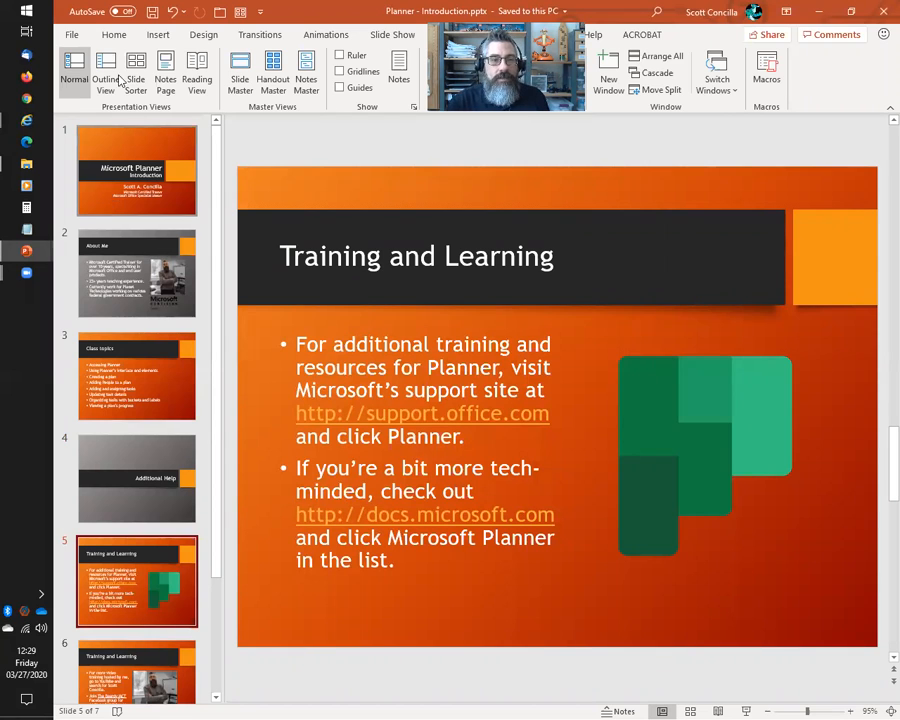
key(F5)
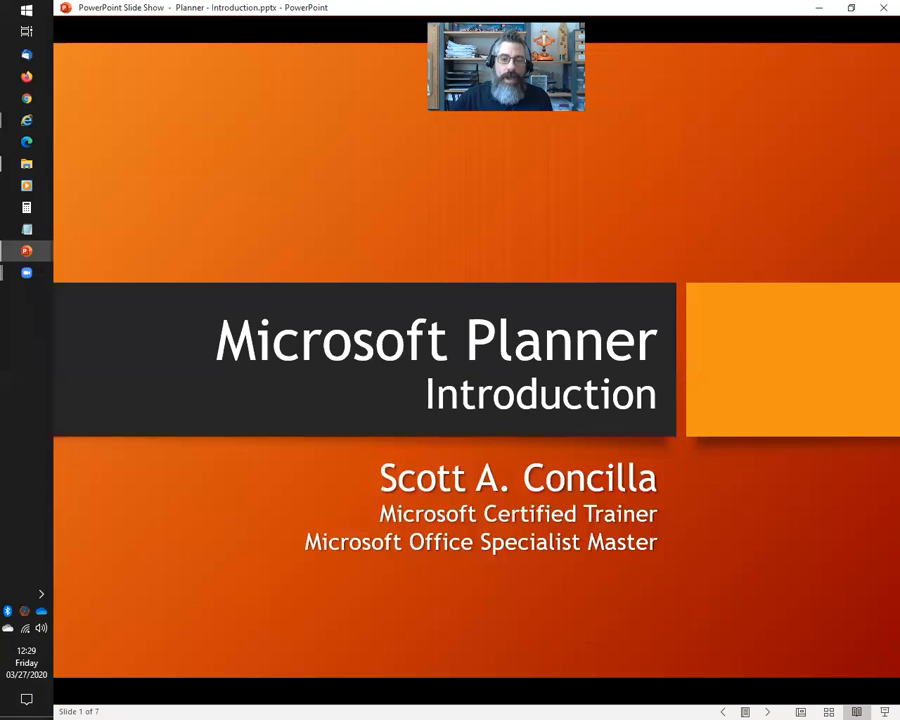
key(Right)
key(Right)
key(Right)
key(Right)
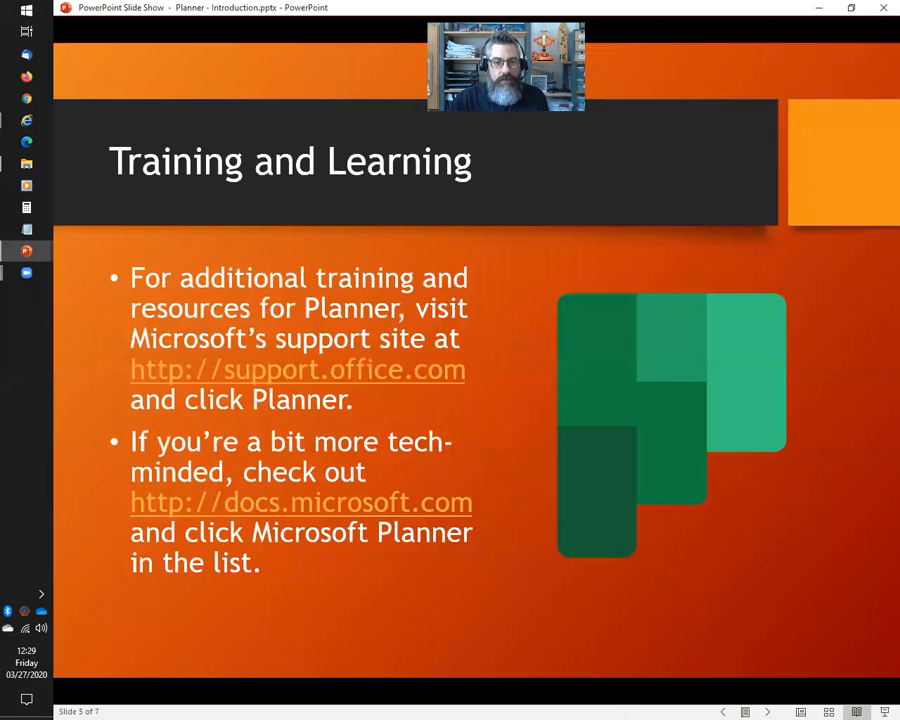